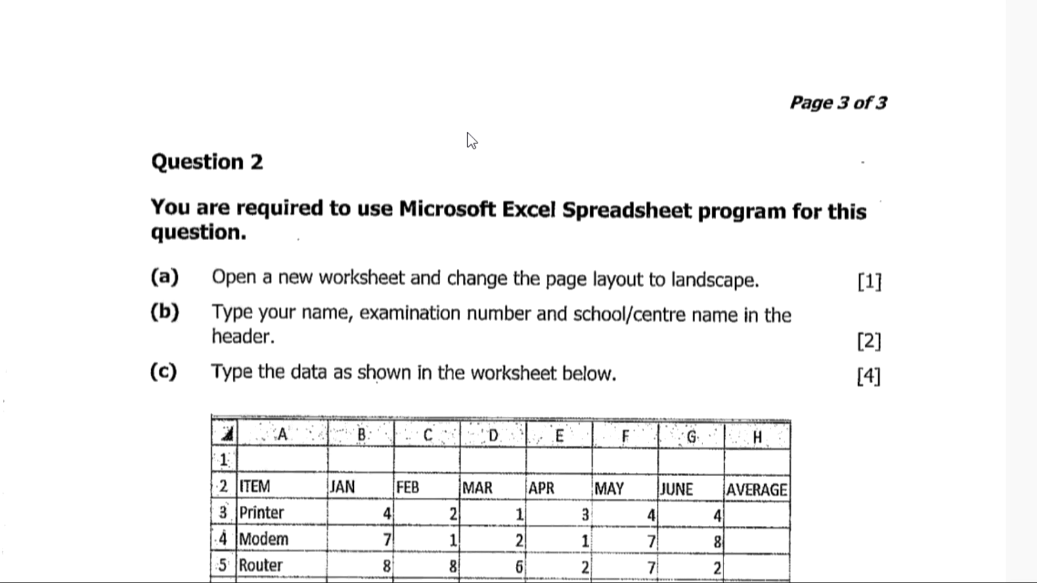
Step: Search the Start menu for 'excel' and launch Excel 2016
scroll(377, 172, down, 3)
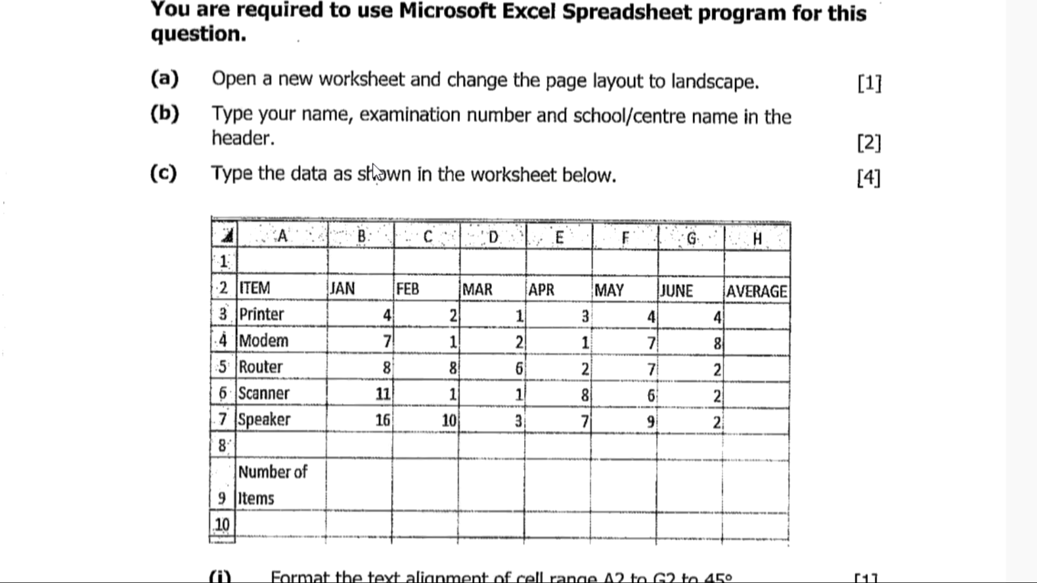
scroll(374, 172, up, 3)
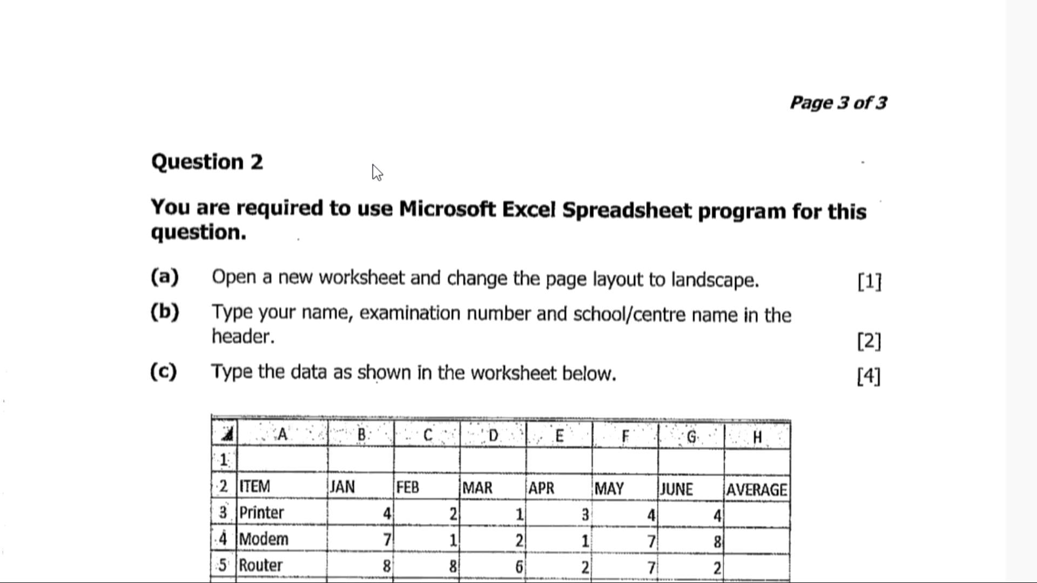
scroll(372, 164, down, 5)
scroll(373, 164, up, 5)
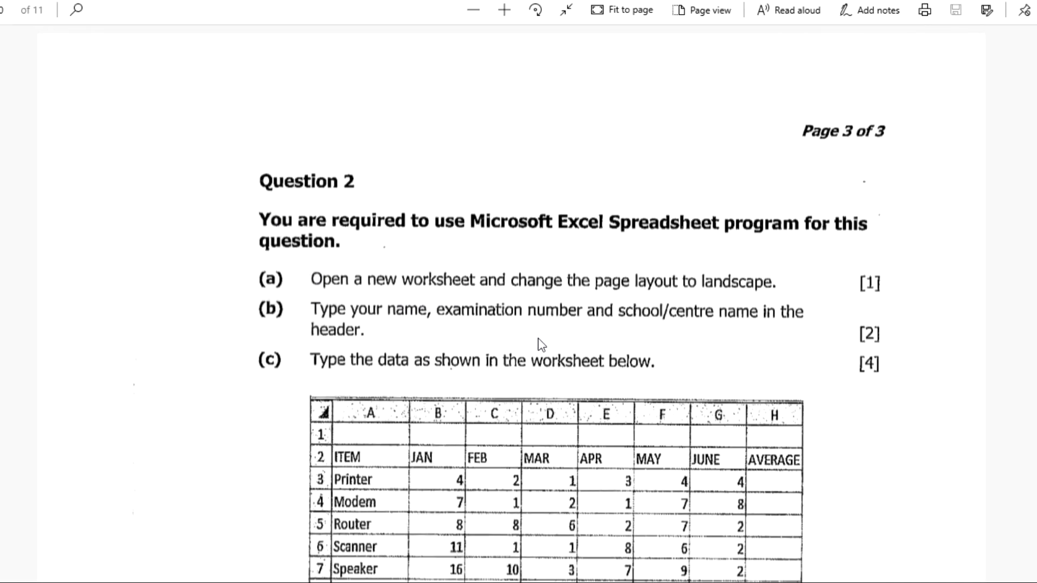
key(super)
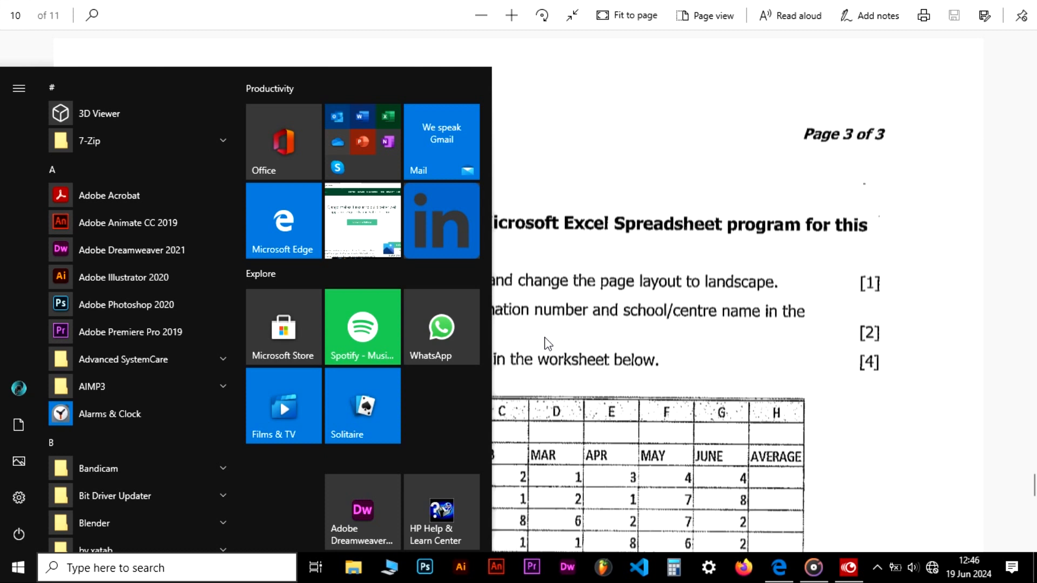
text(excel)
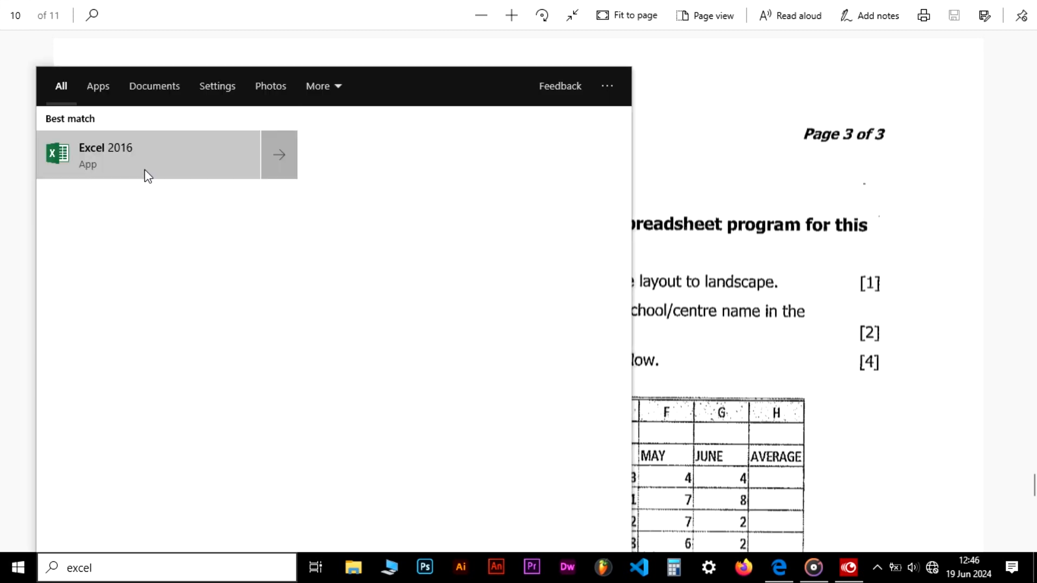
click(149, 167)
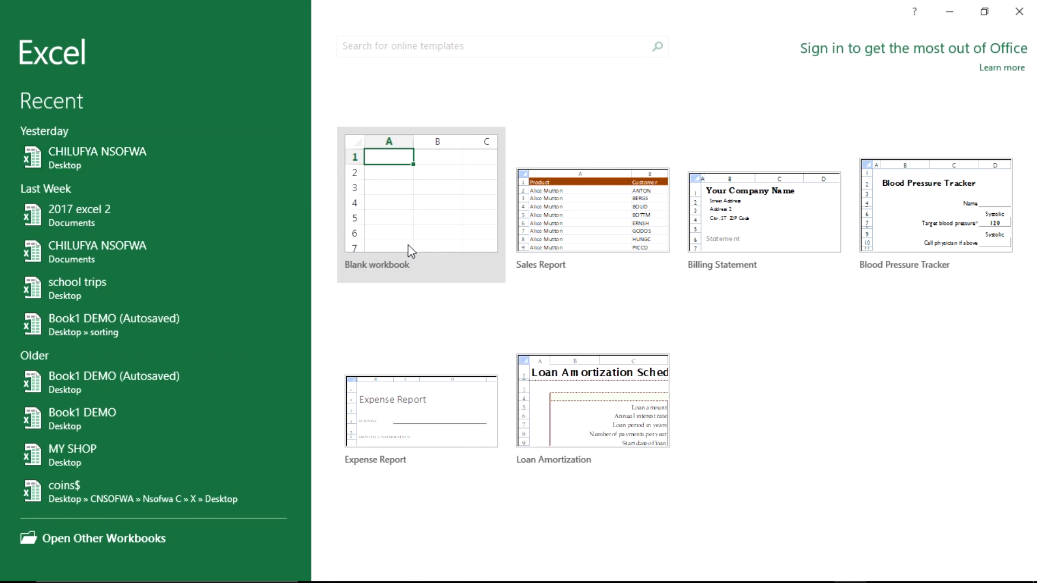
Step: Create a new blank workbook from the Excel start screen
click(381, 221)
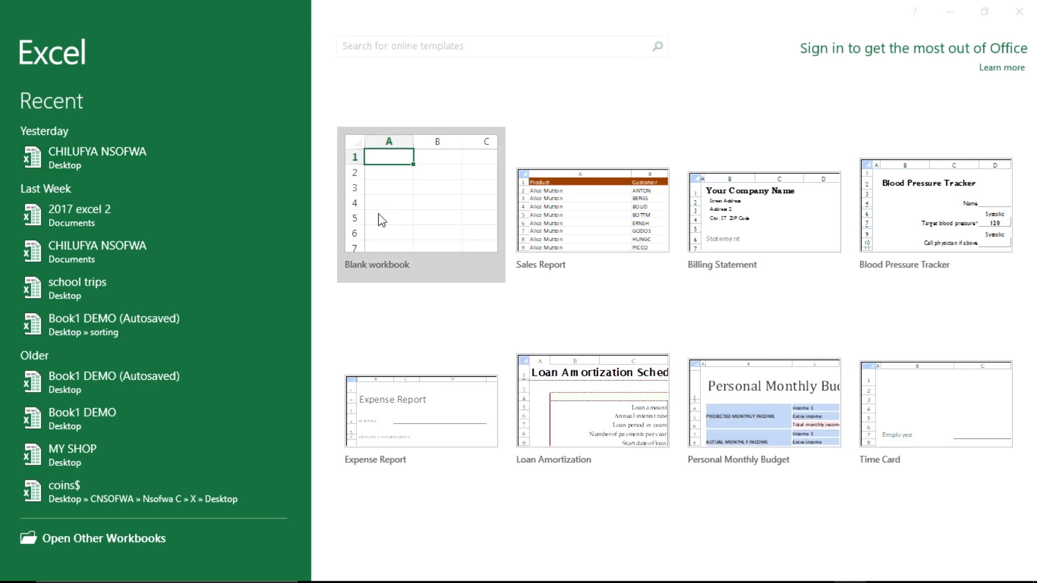
click(695, 118)
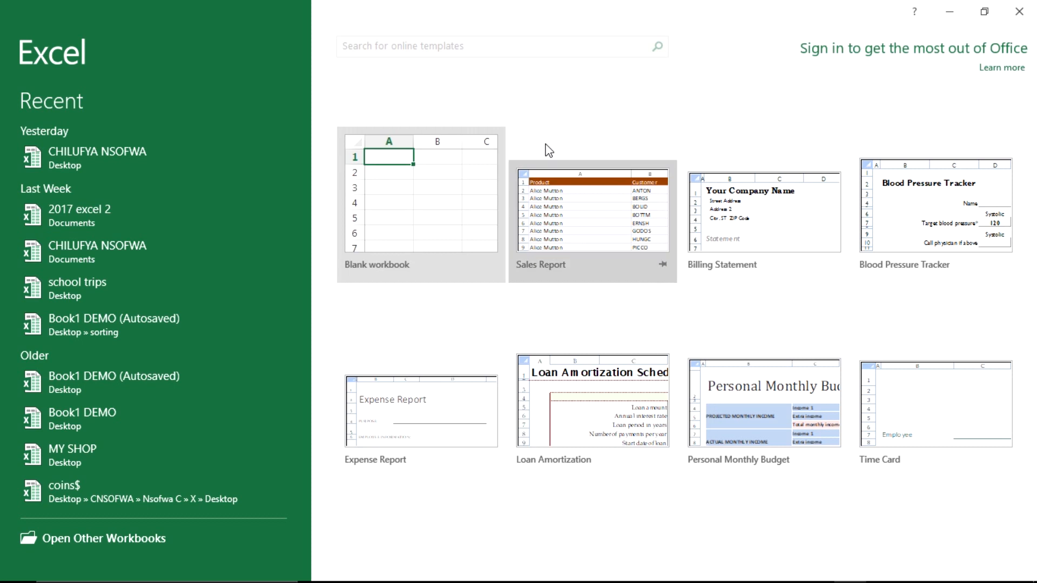
click(446, 210)
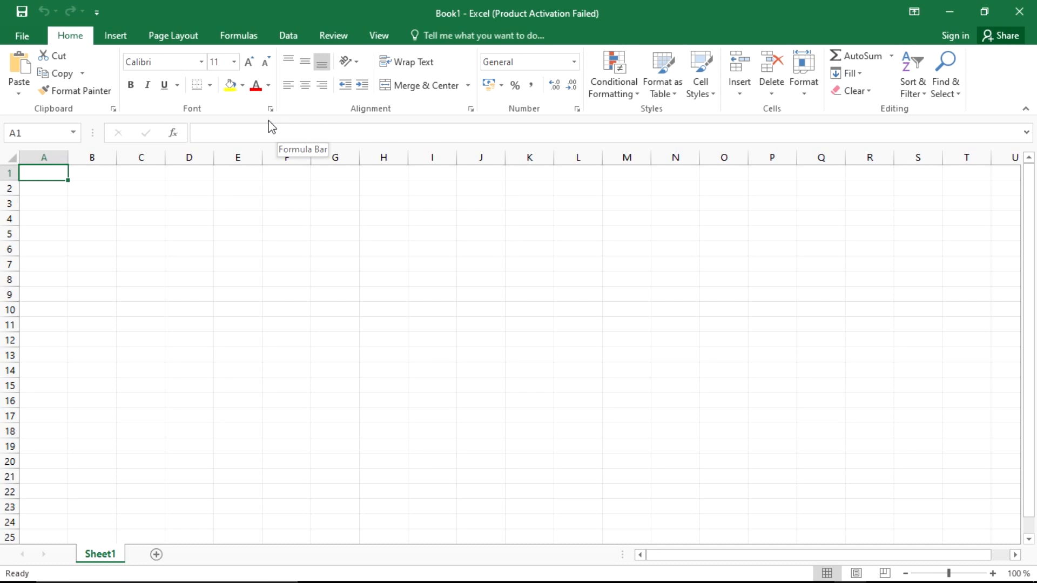
Step: Set the page orientation to Landscape from the Page Layout tab
click(189, 35)
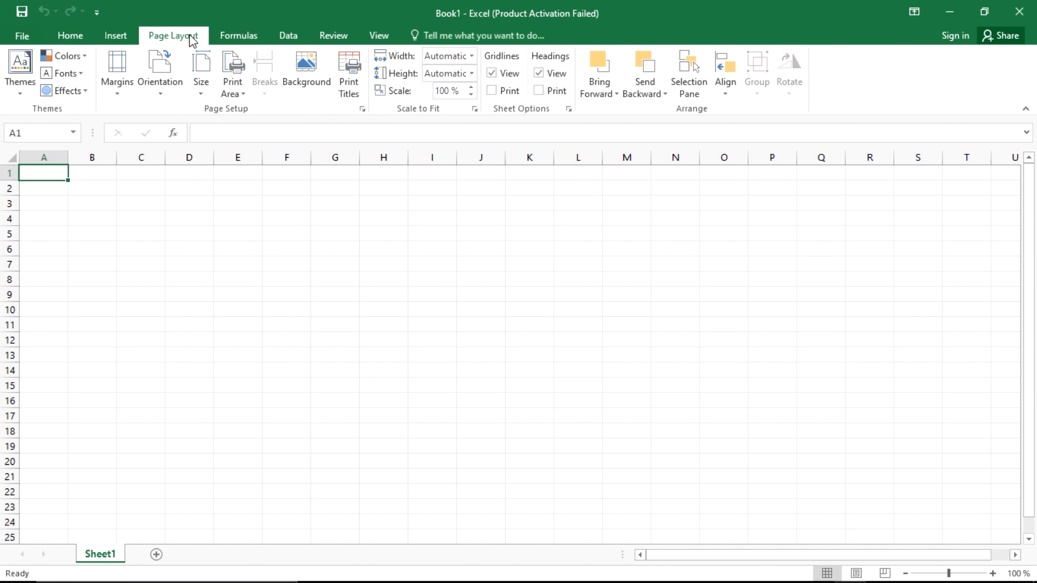
click(175, 92)
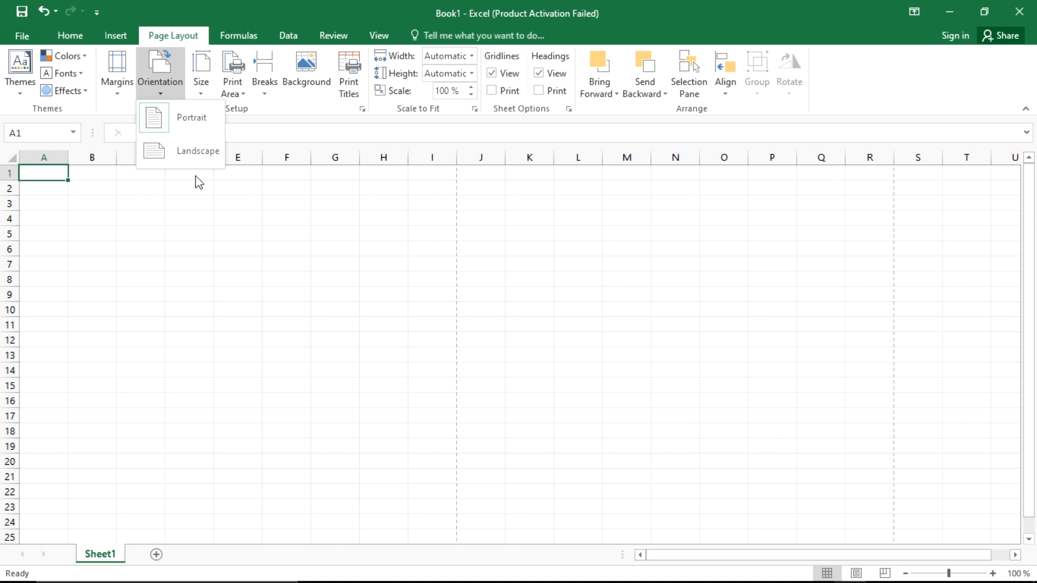
click(177, 144)
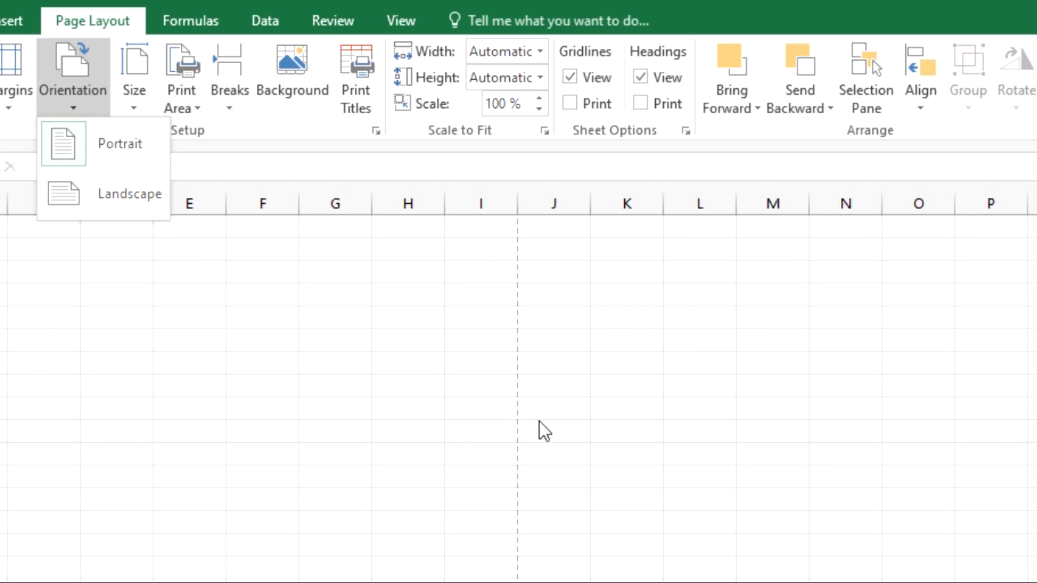
click(102, 214)
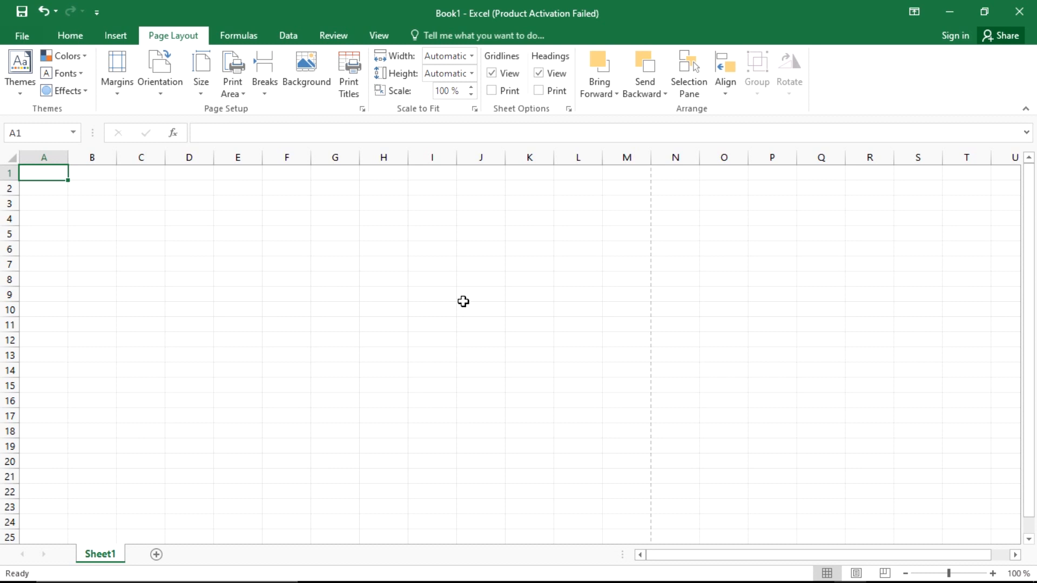
Step: Save the workbook to the Desktop as an Excel Workbook named with the student's full name
click(13, 37)
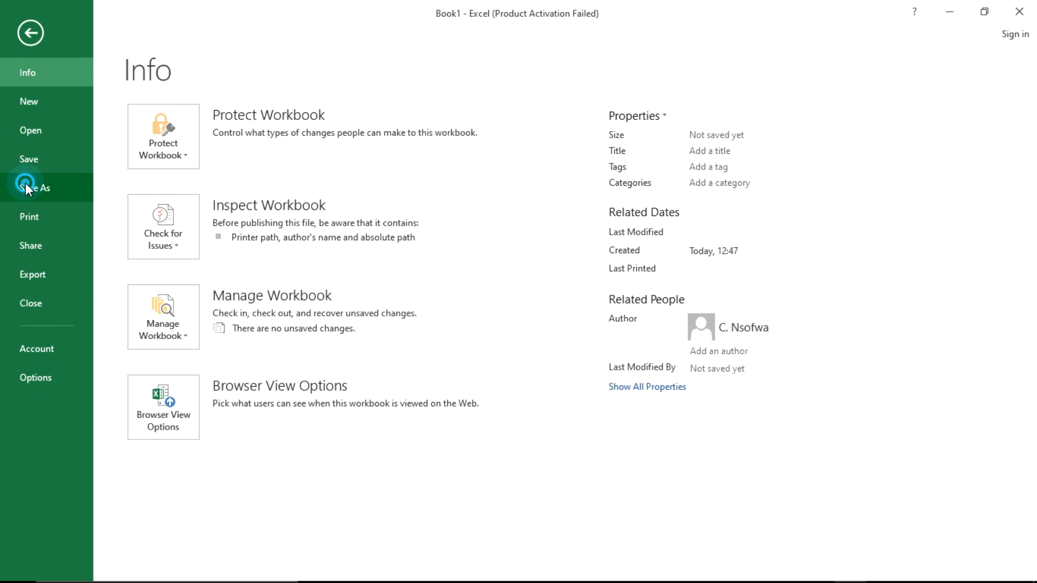
click(26, 184)
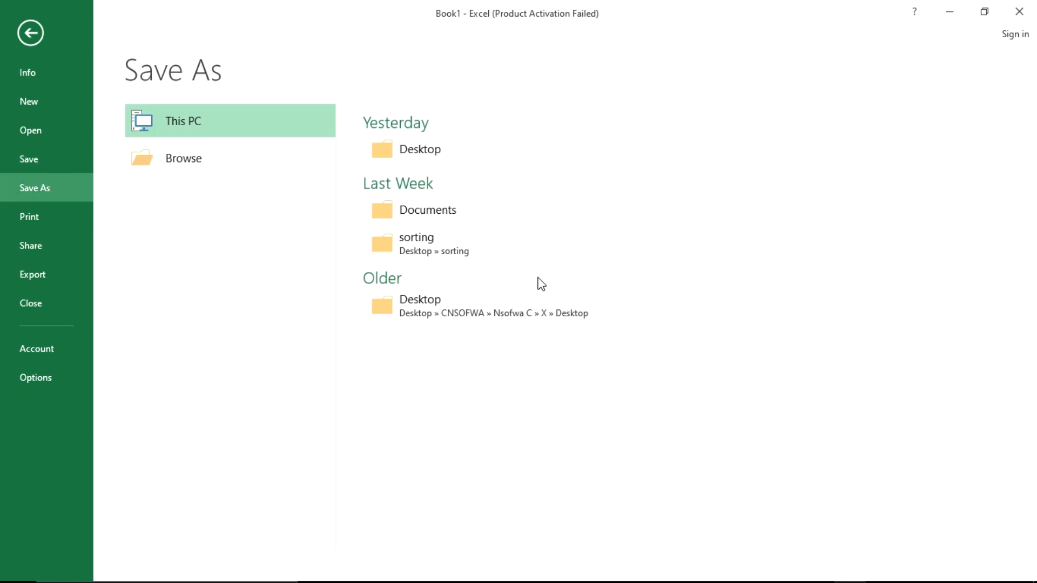
click(438, 159)
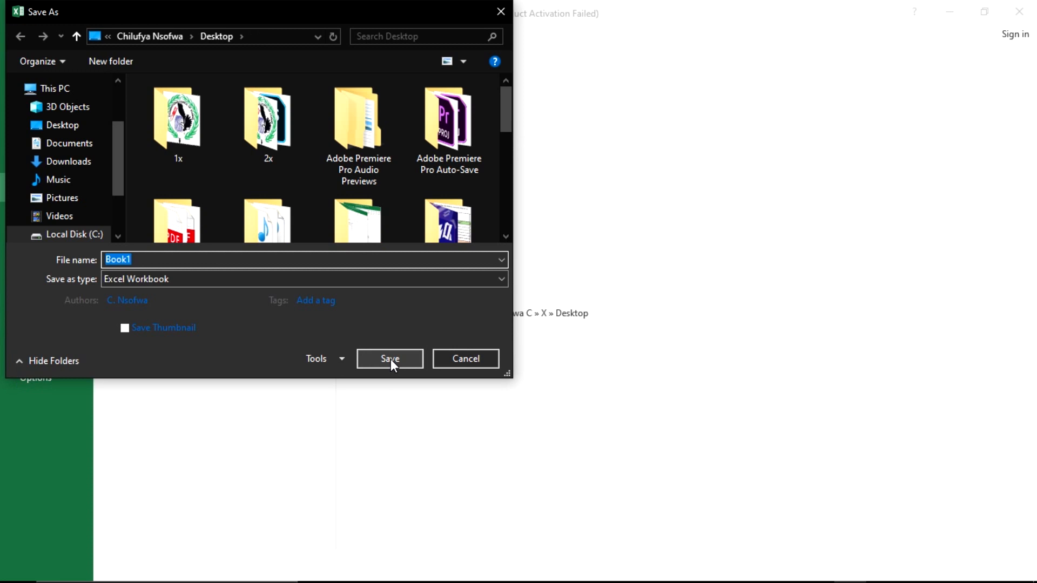
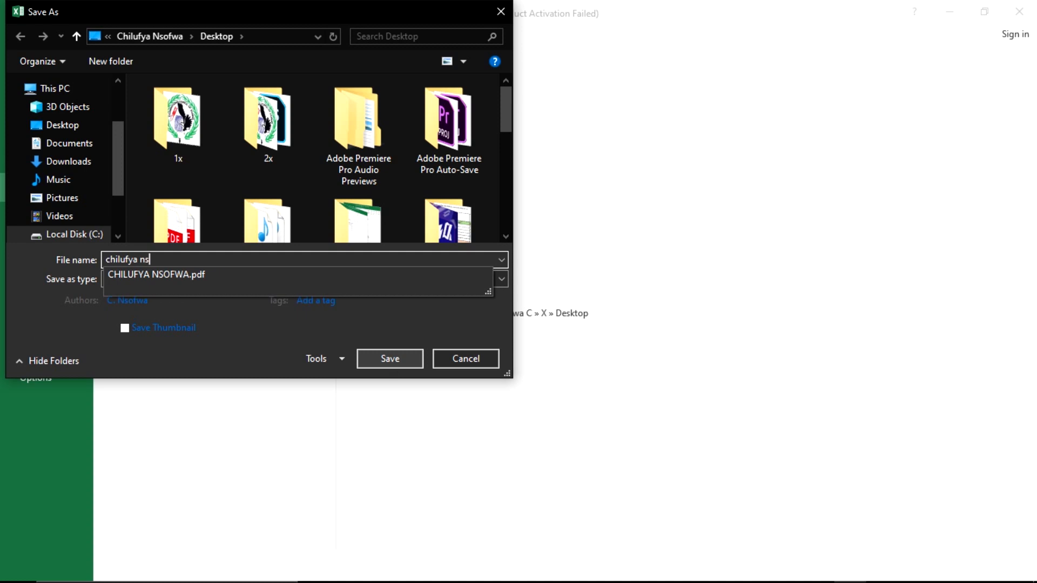
click(196, 373)
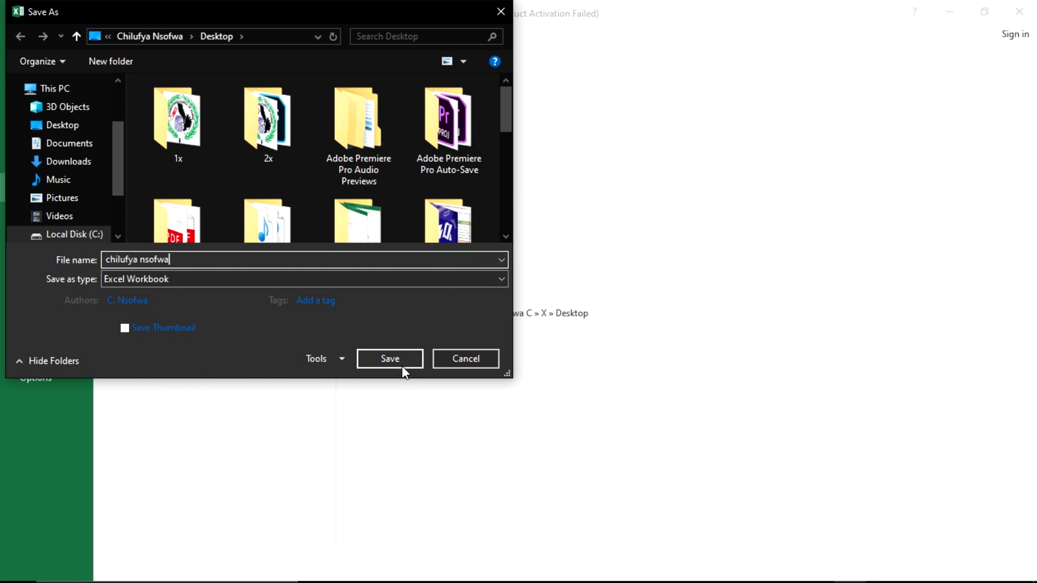
click(389, 359)
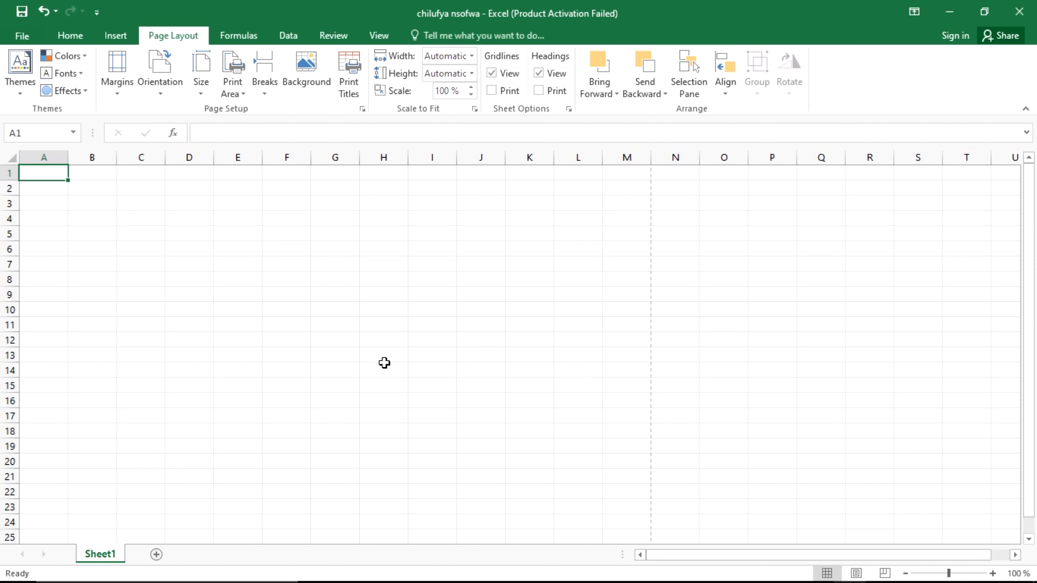
key(alt+Tab)
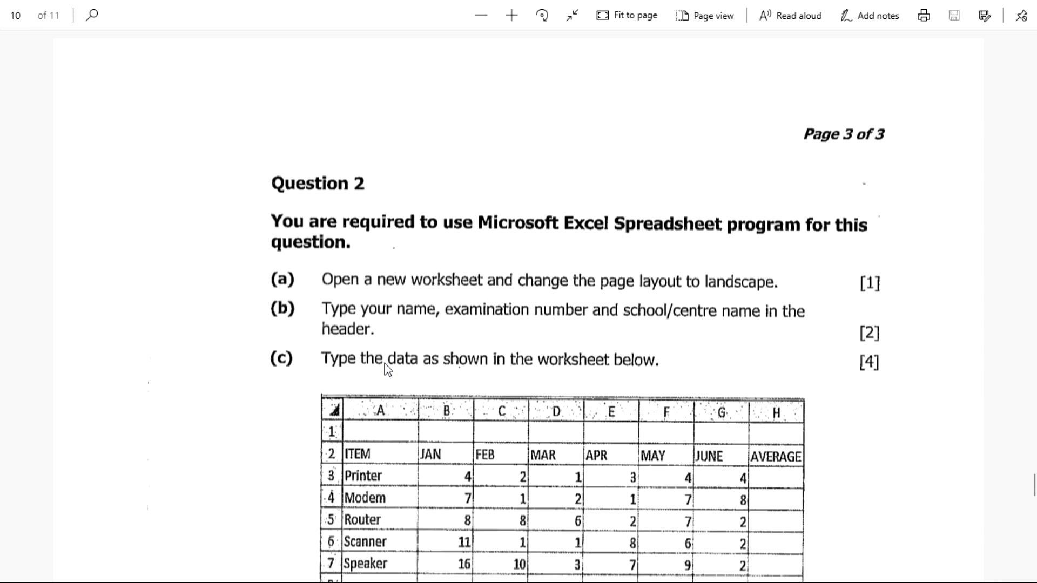
scroll(559, 292, down, 3)
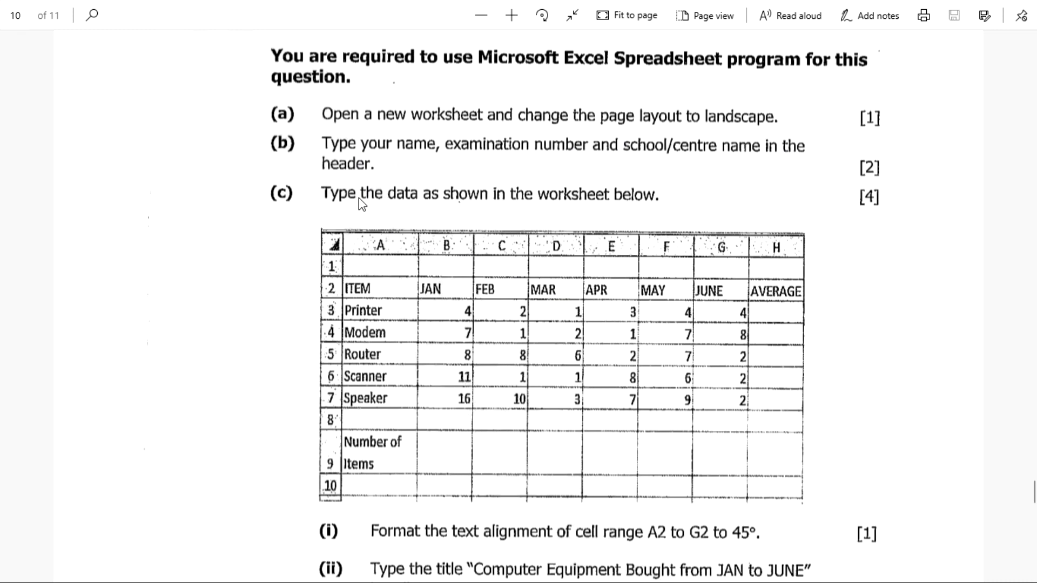
key(alt+Tab)
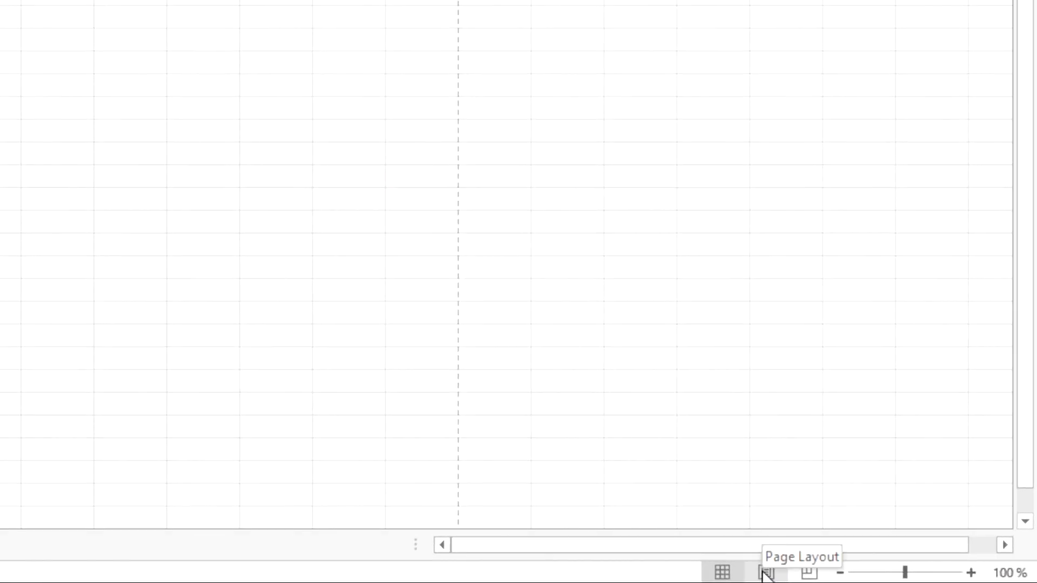
Step: In Page Layout view, enter the student's name, exam number and school name in the centre header
click(763, 571)
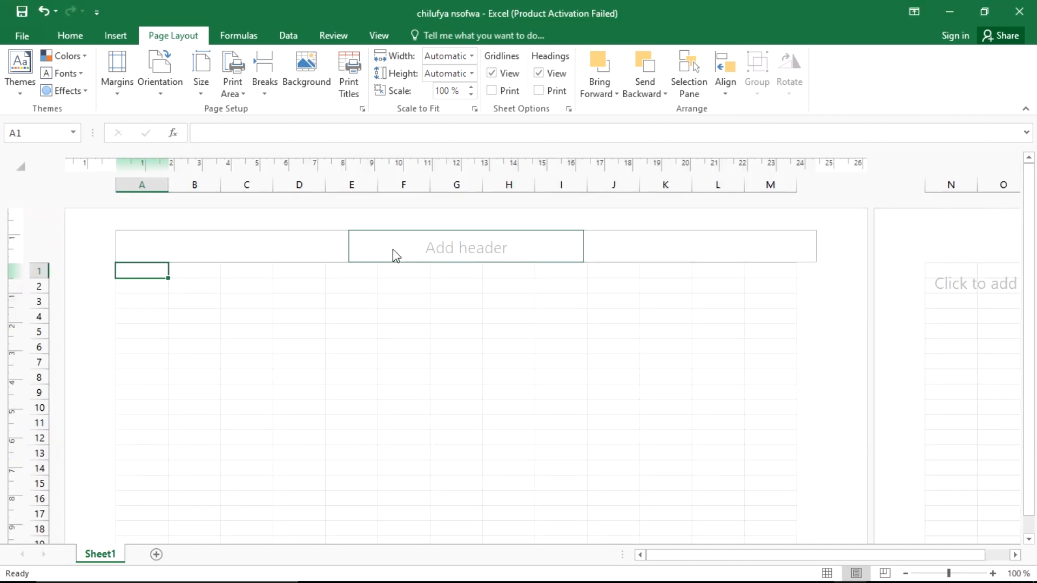
click(442, 247)
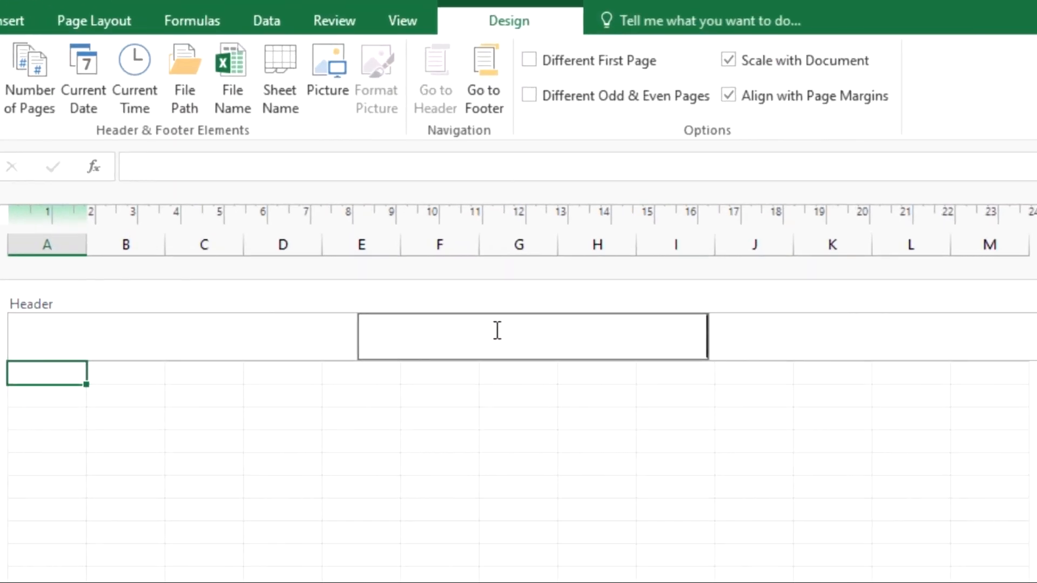
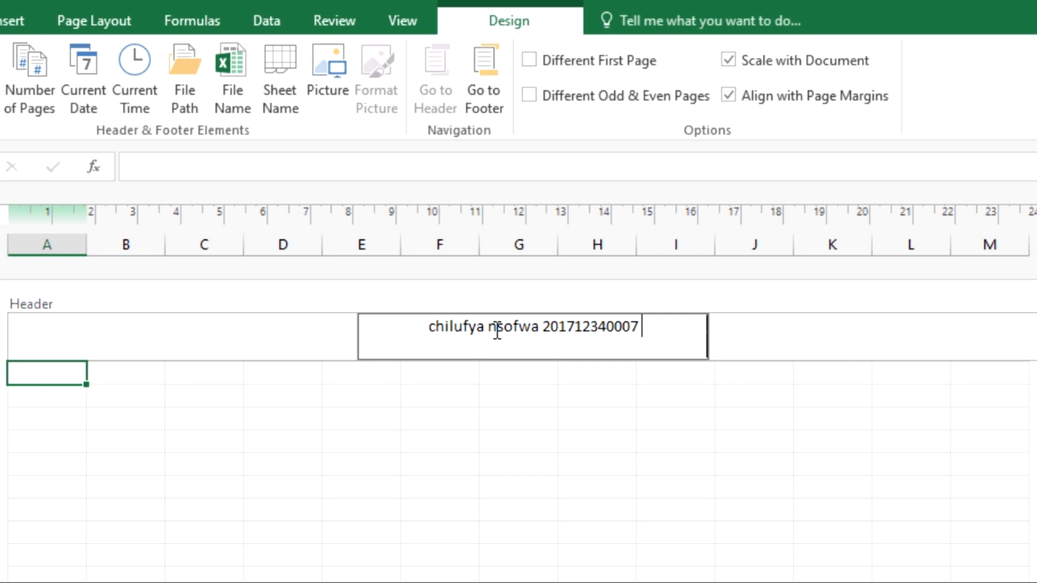
text( sel)
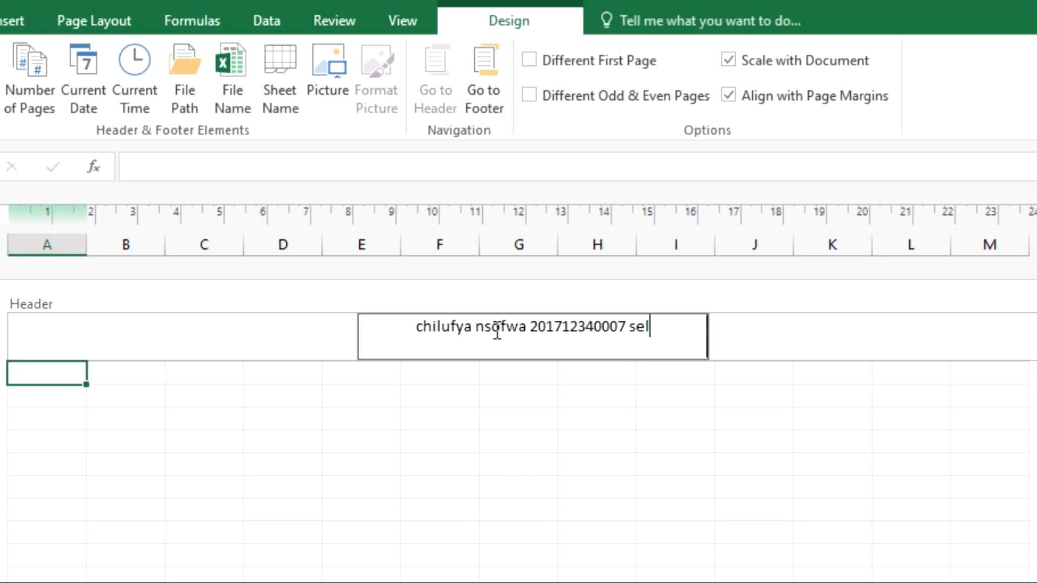
key(BackSpace)
text(kela se)
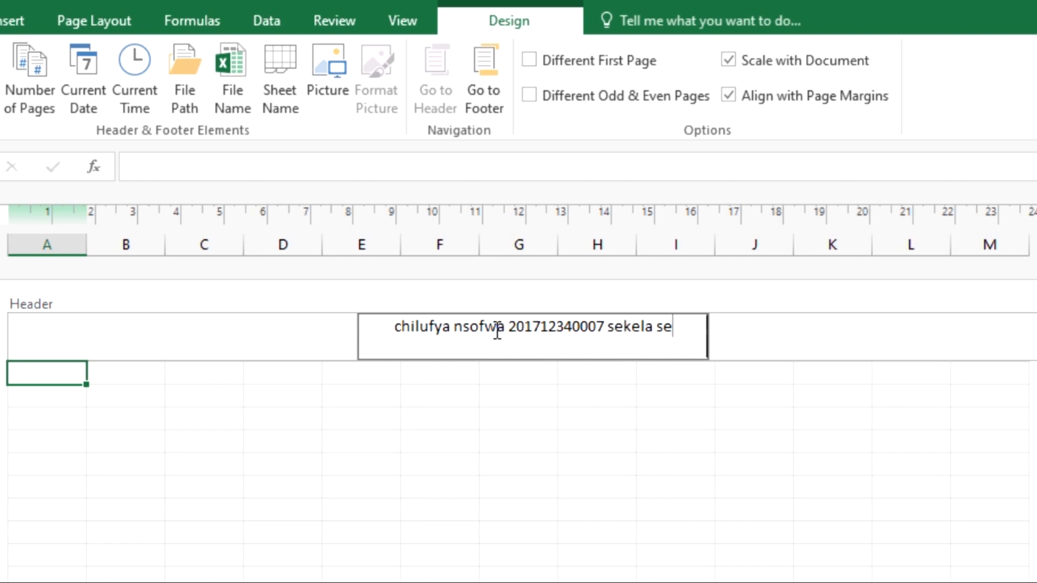
text(condary sc)
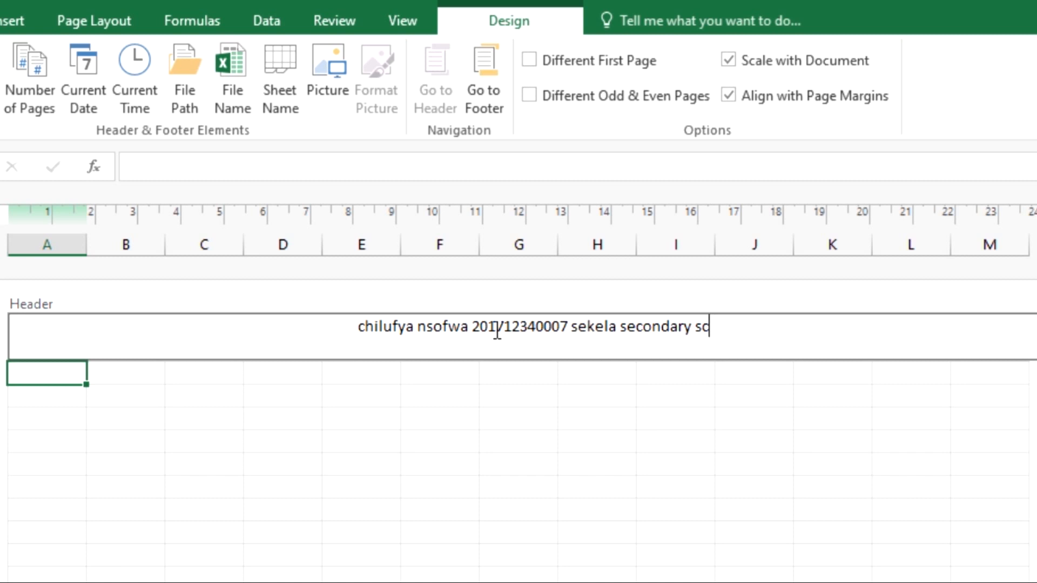
text(hool)
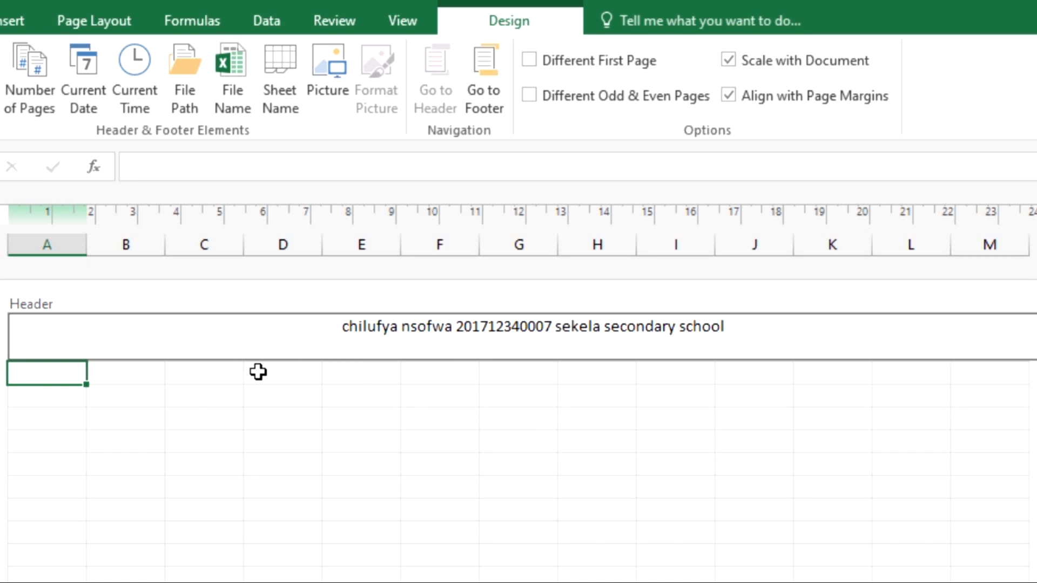
Step: Exit the header, then reopen it to adjust the header text
click(74, 405)
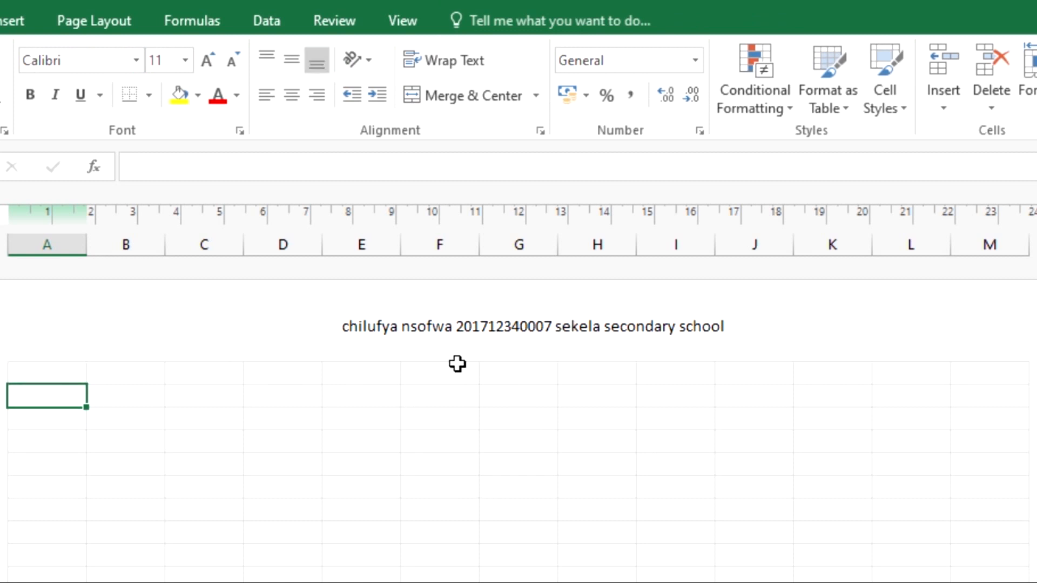
click(496, 328)
click(496, 330)
click(621, 330)
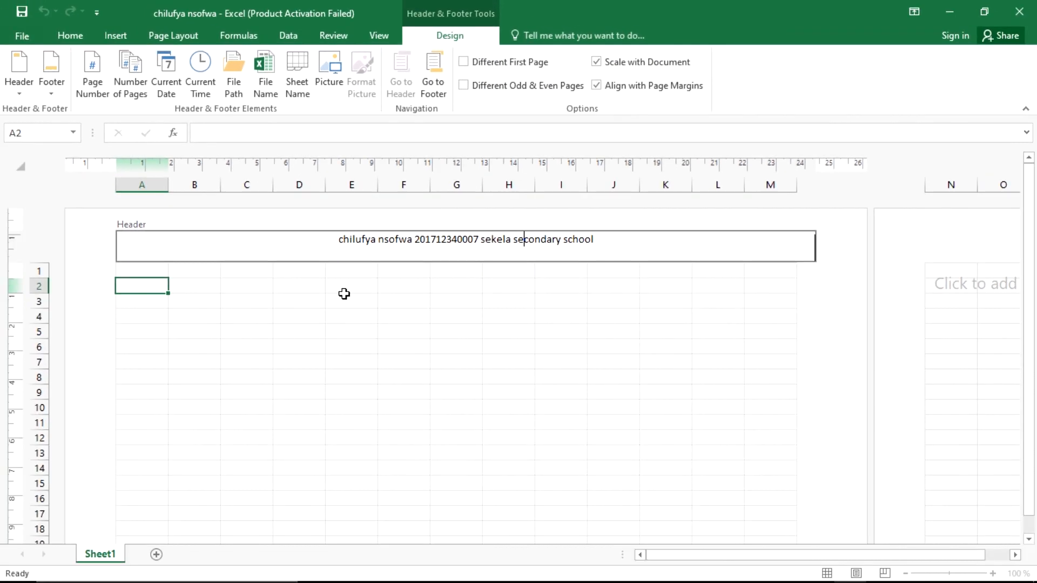
Step: Return to cell B1 in Normal view and switch to the exam PDF
click(196, 276)
click(197, 276)
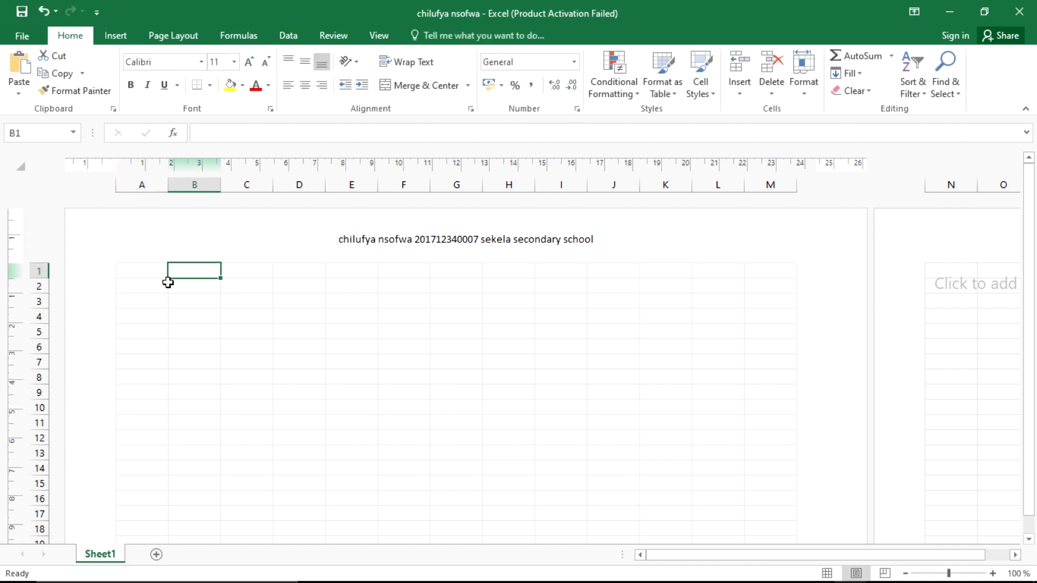
click(828, 573)
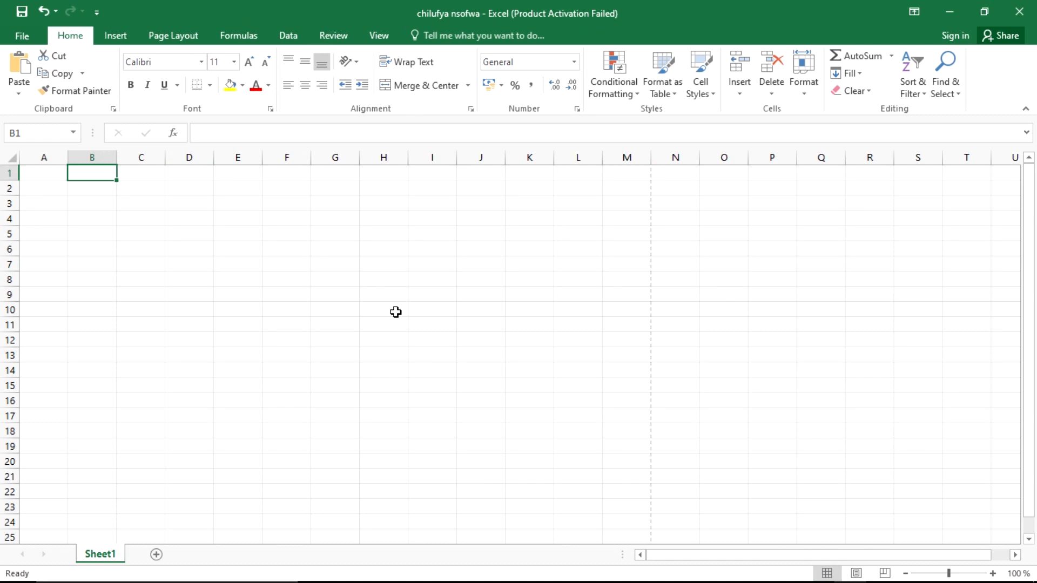
key(alt+Tab)
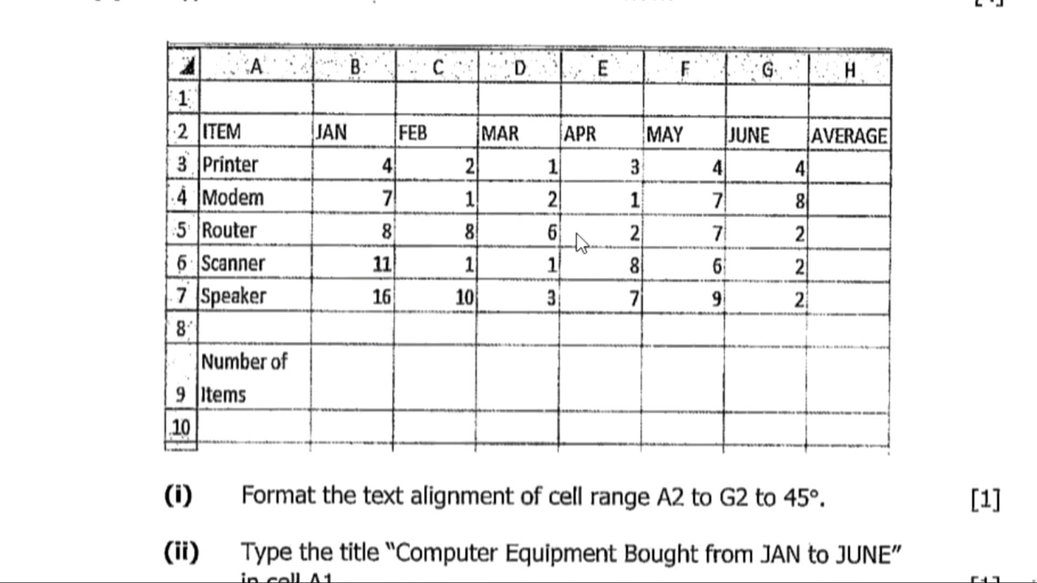
Step: Review the sample data table in the exam PDF, then return to Excel
scroll(307, 125, up, 3)
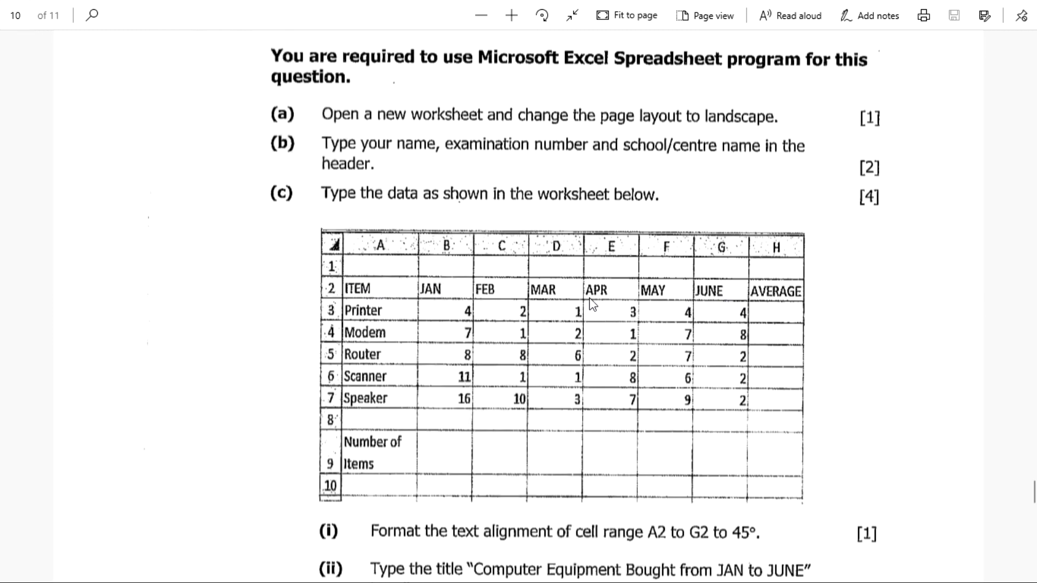
key(alt+Tab)
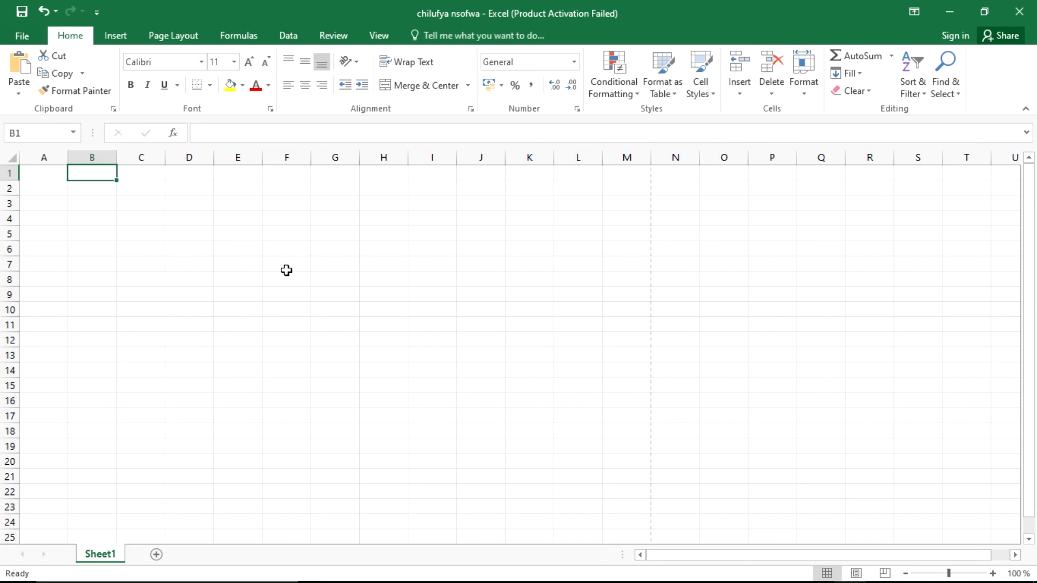
Step: Enter the heading ITEM in A2 and JAN in B2
click(51, 198)
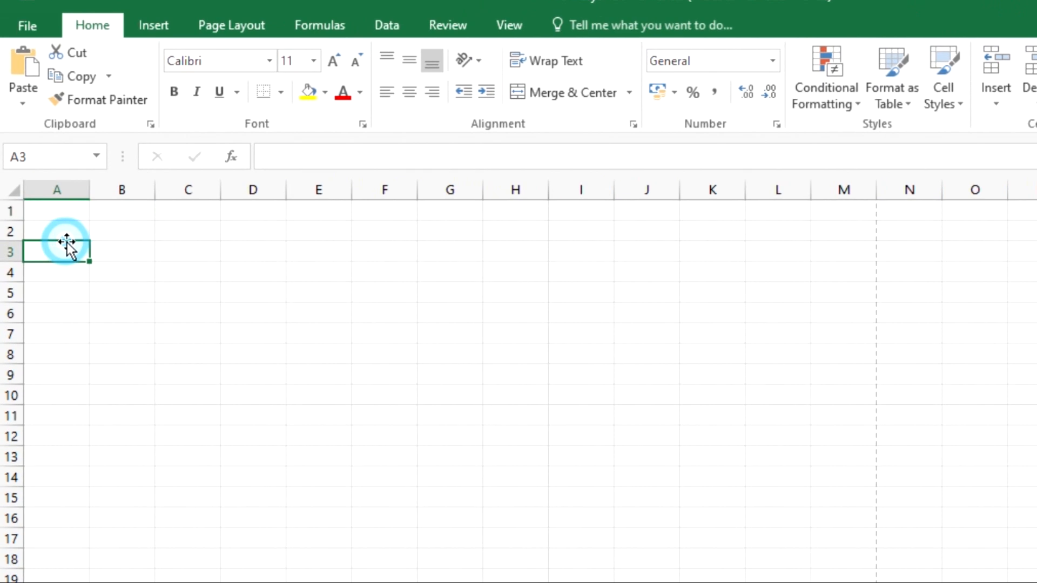
click(52, 192)
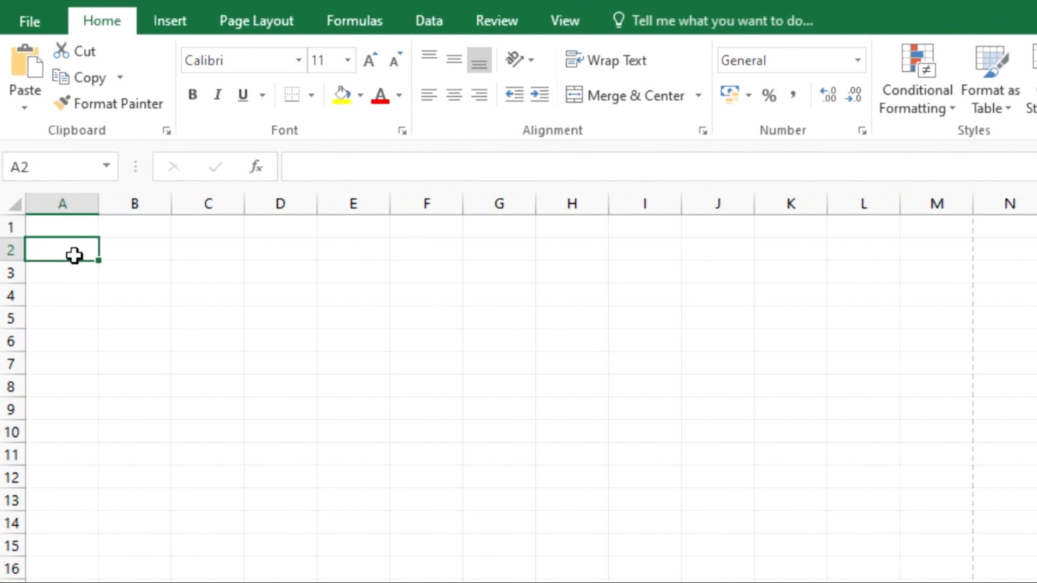
text(ITEM)
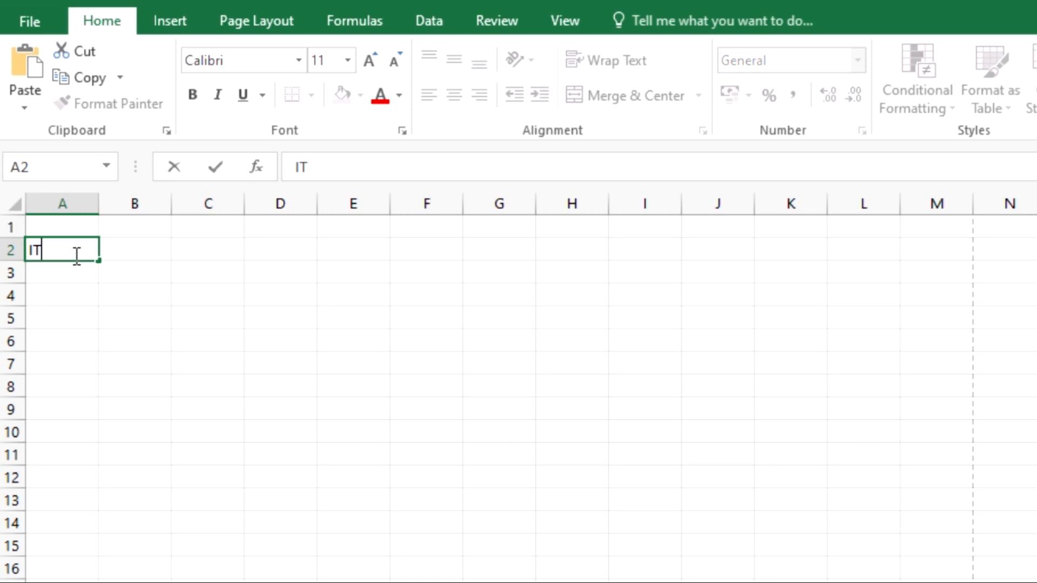
text(S)
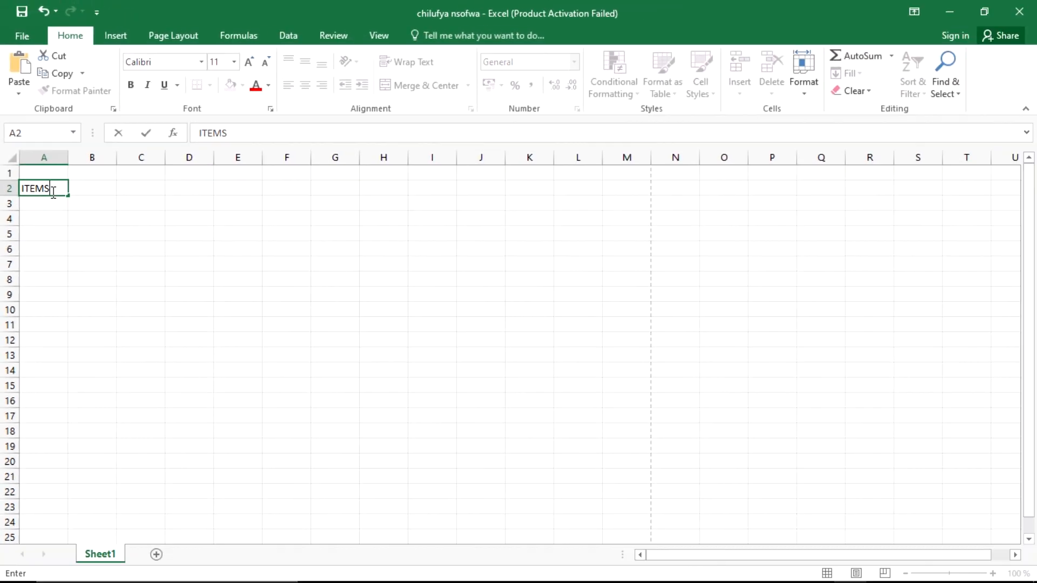
key(alt+Tab)
key(alt+Tab)
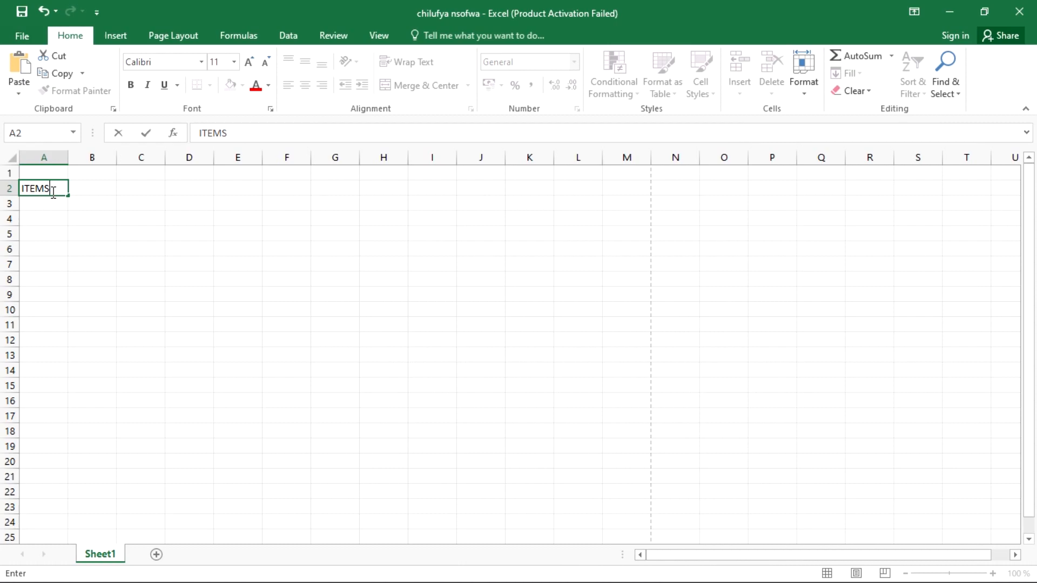
key(BackSpace)
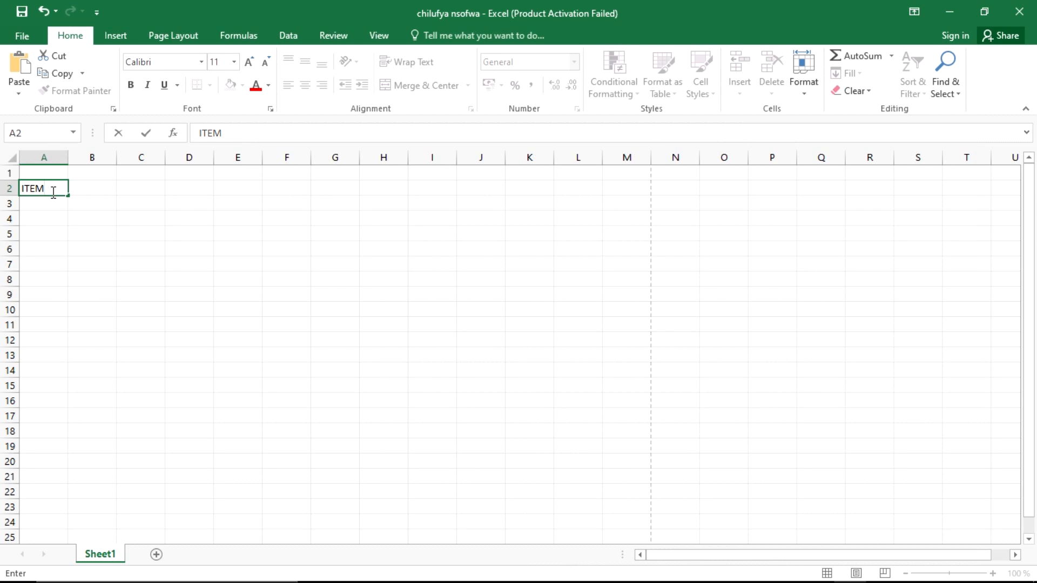
key(Return)
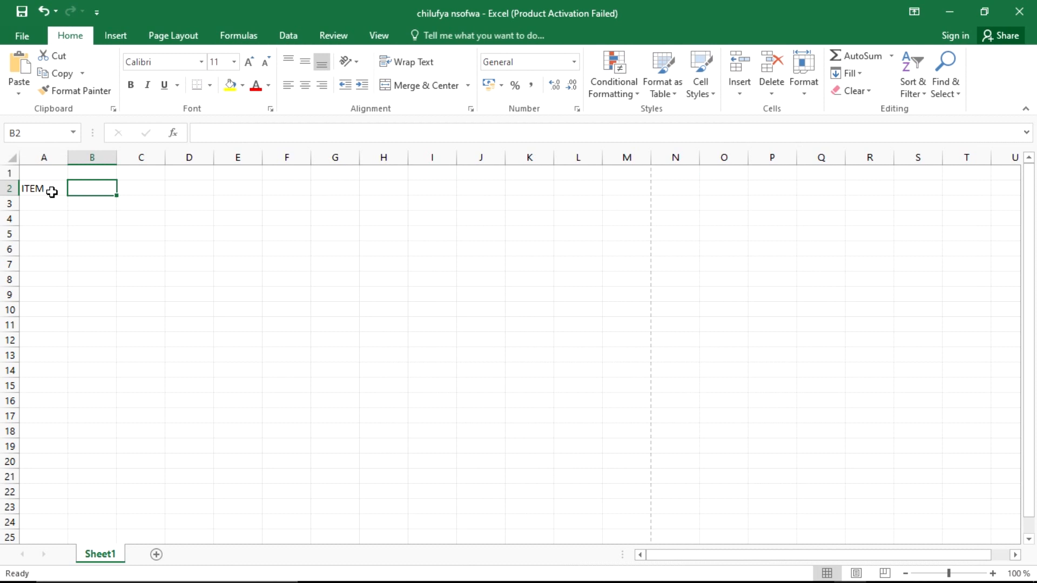
text(JAN)
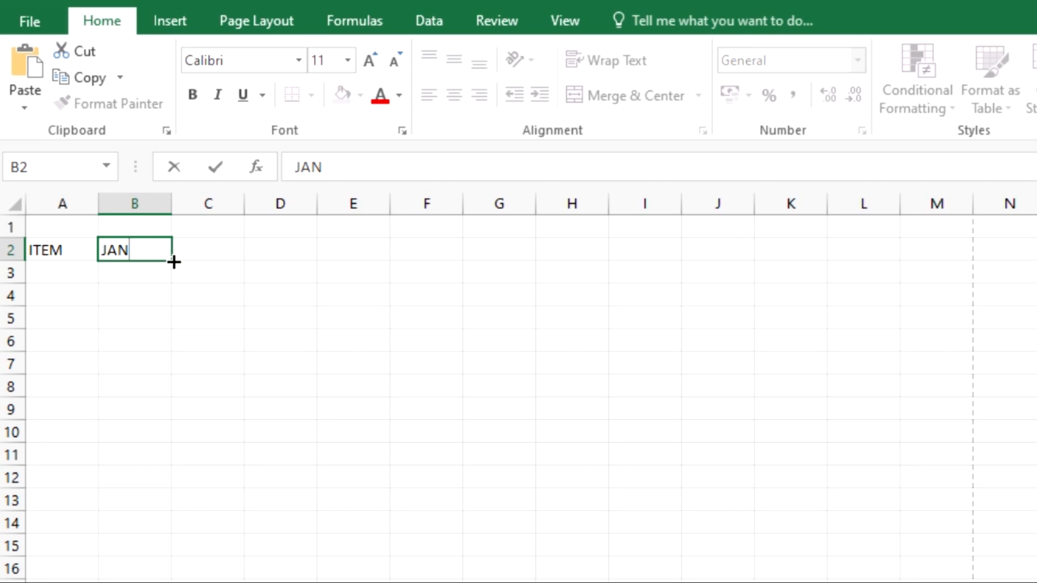
Step: Fill the months FEB through JUN across C2:G2 and select H2
drag(174, 261, 507, 250)
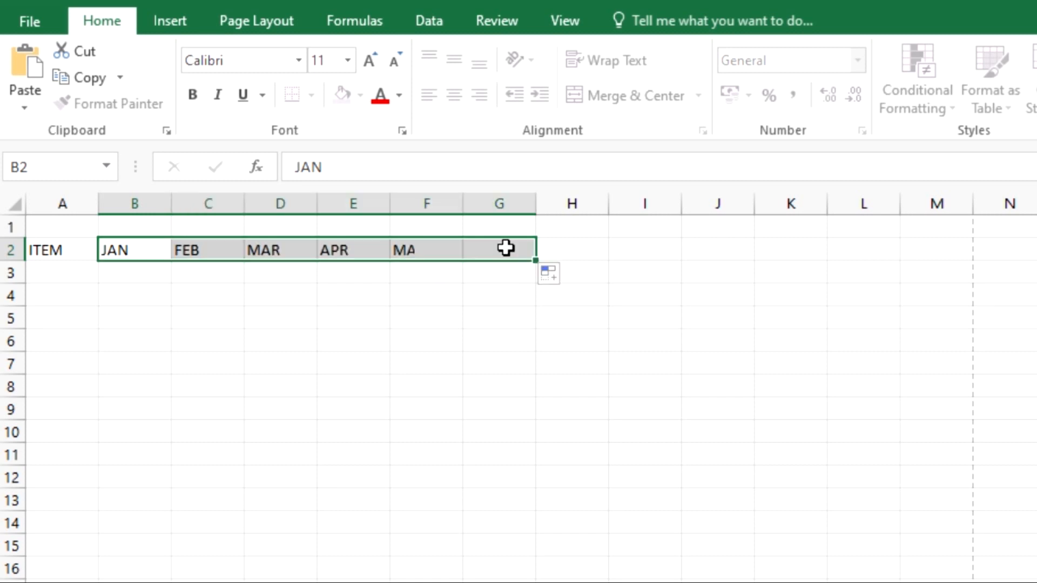
click(524, 401)
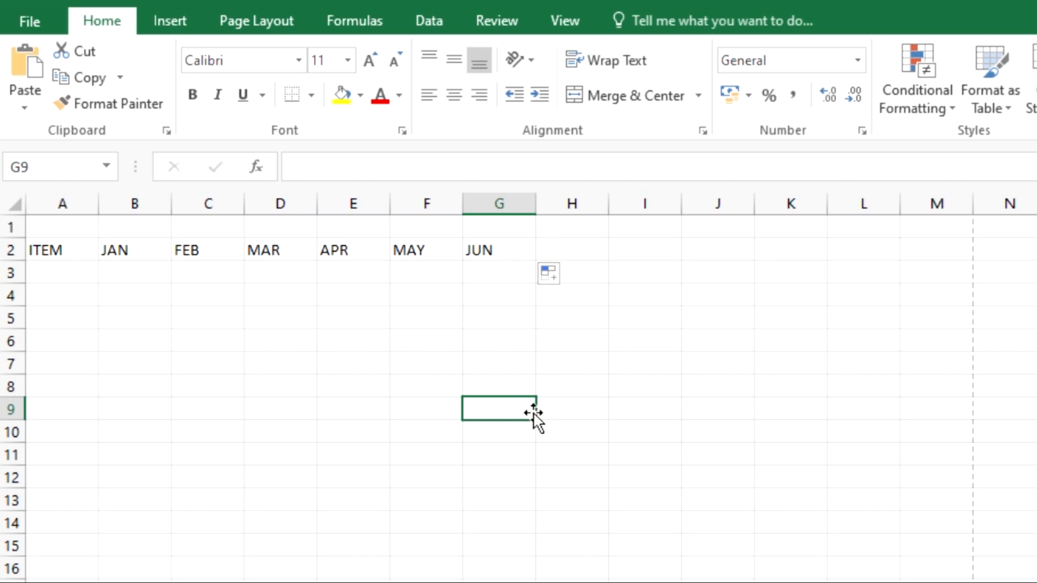
click(556, 269)
click(562, 251)
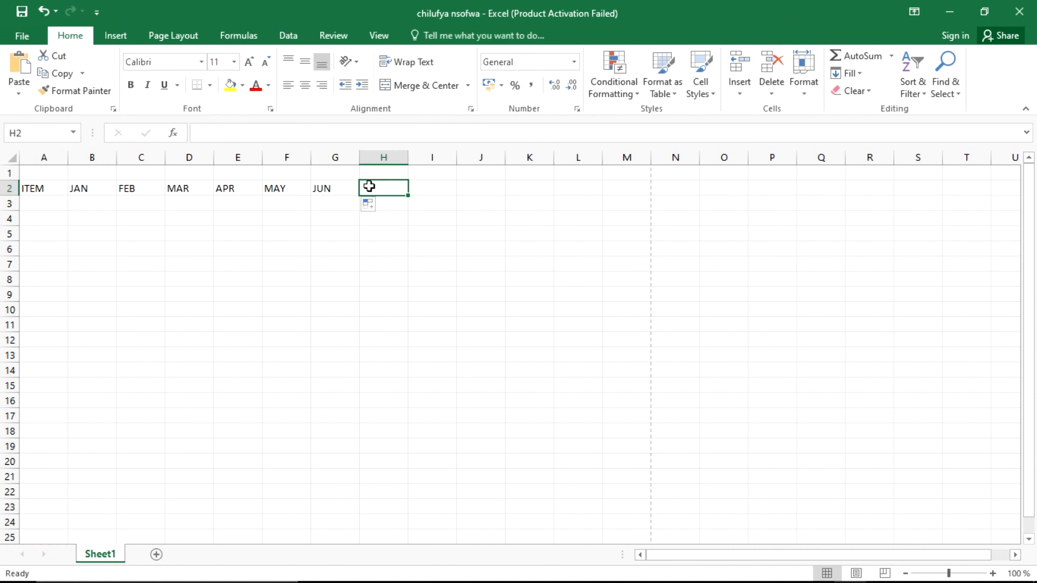
Step: Enter the heading AVERAGE in cell H2
key(alt+Tab)
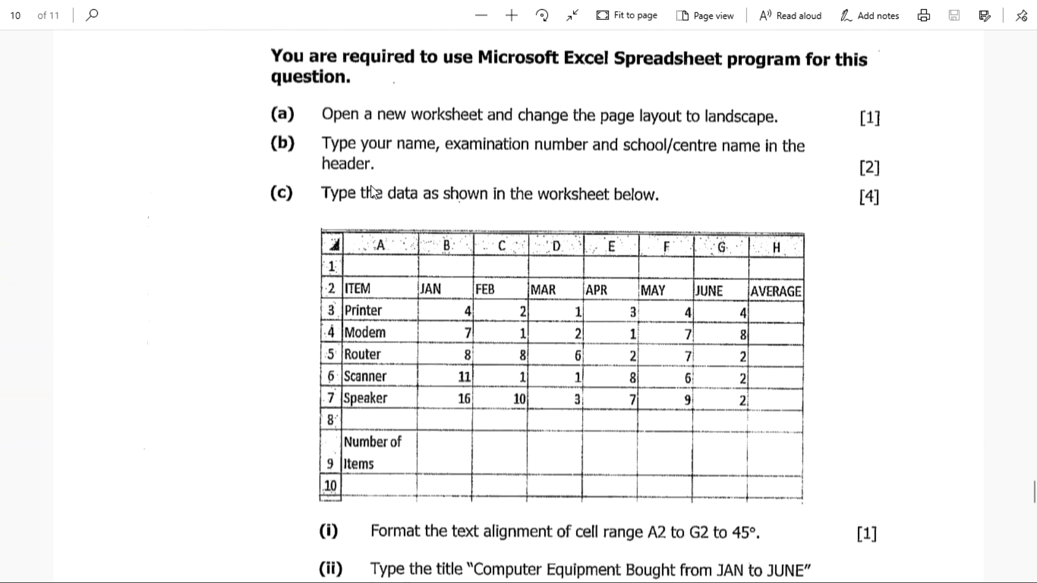
key(alt+Tab)
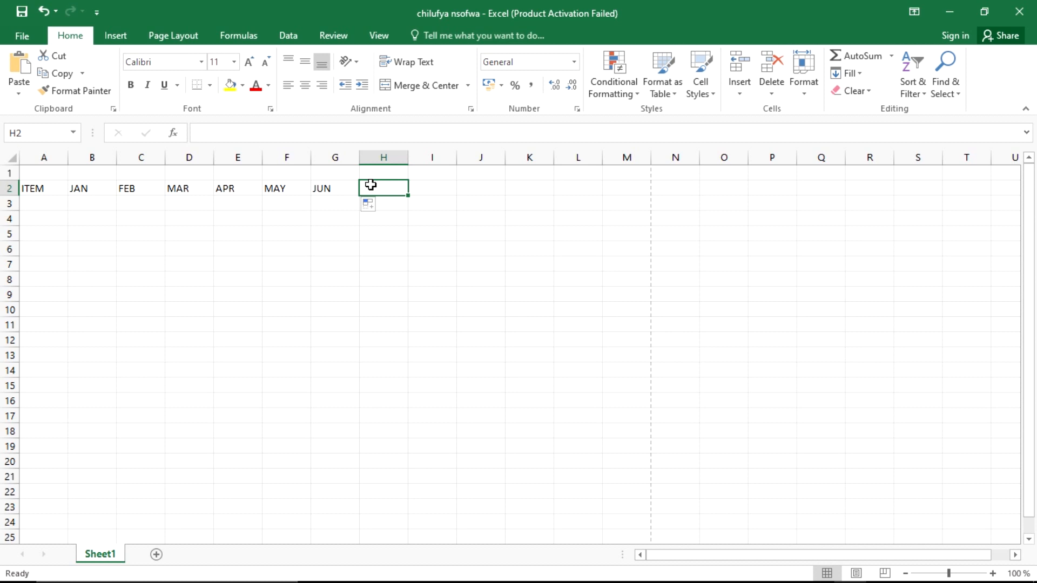
text(AV)
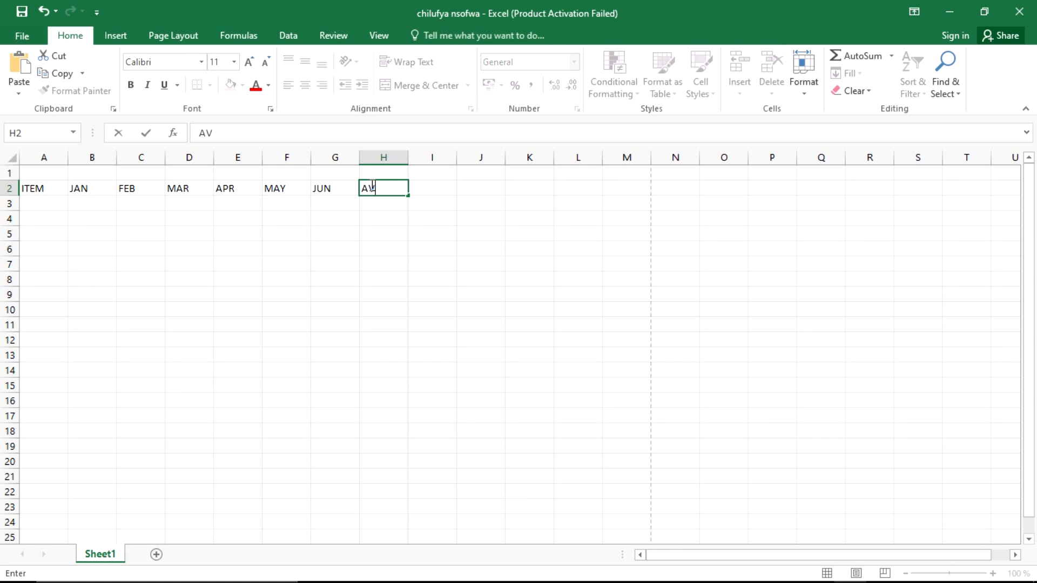
text(ERAGE)
key(Return)
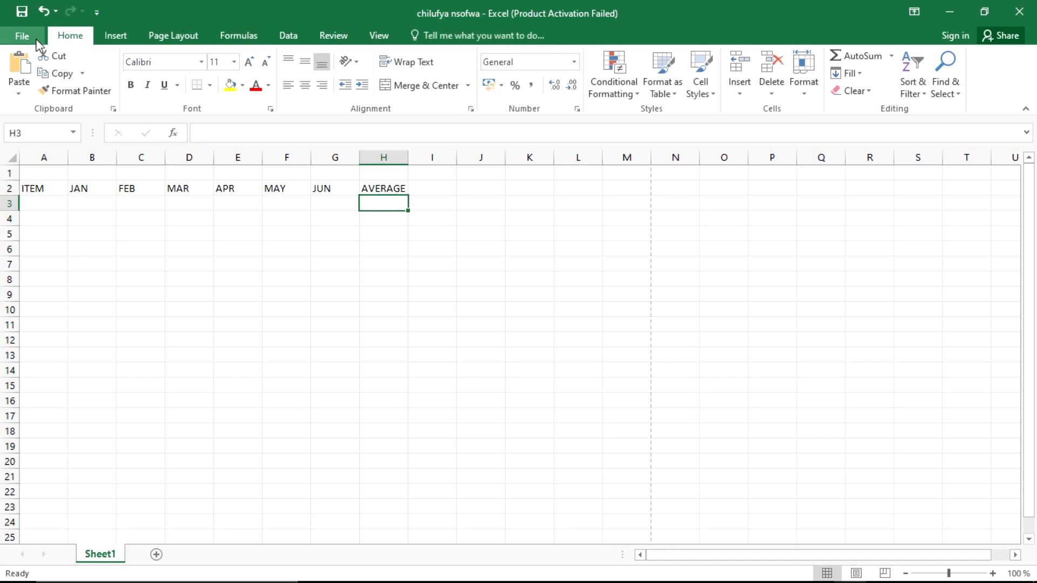
Step: Save the workbook and switch back to the exam question PDF
click(35, 39)
click(41, 158)
key(alt+Tab)
key(alt+Tab)
key(alt+Tab)
key(alt+Tab)
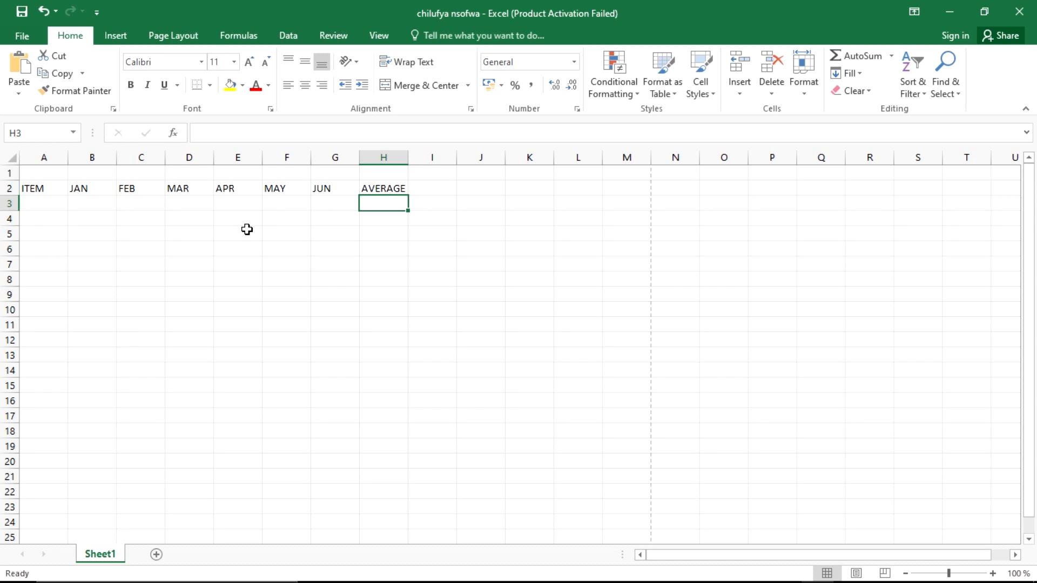
key(alt+Tab)
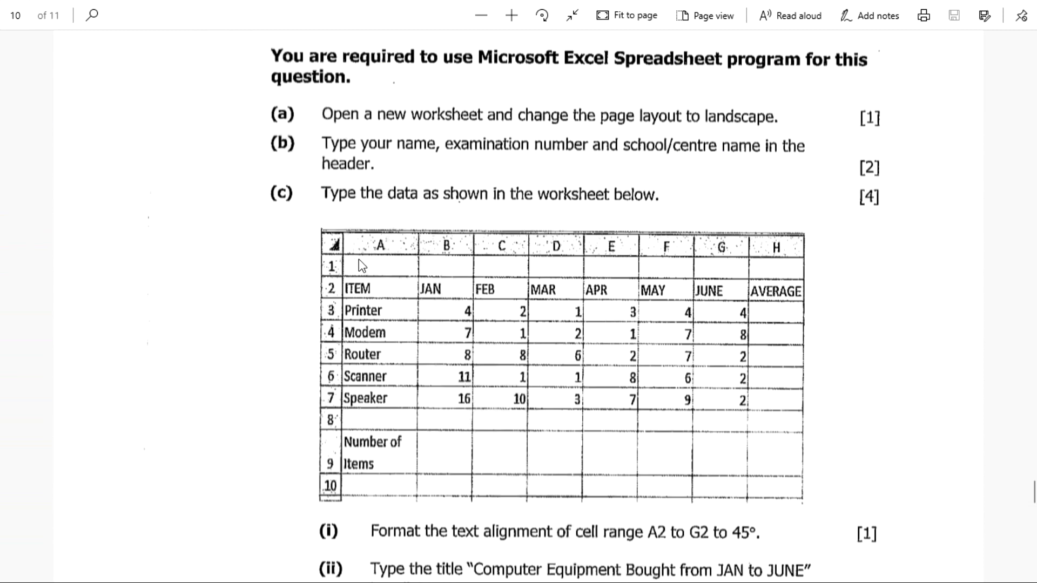
Step: Enter Printer as the first item in A3
scroll(359, 258, down, 3)
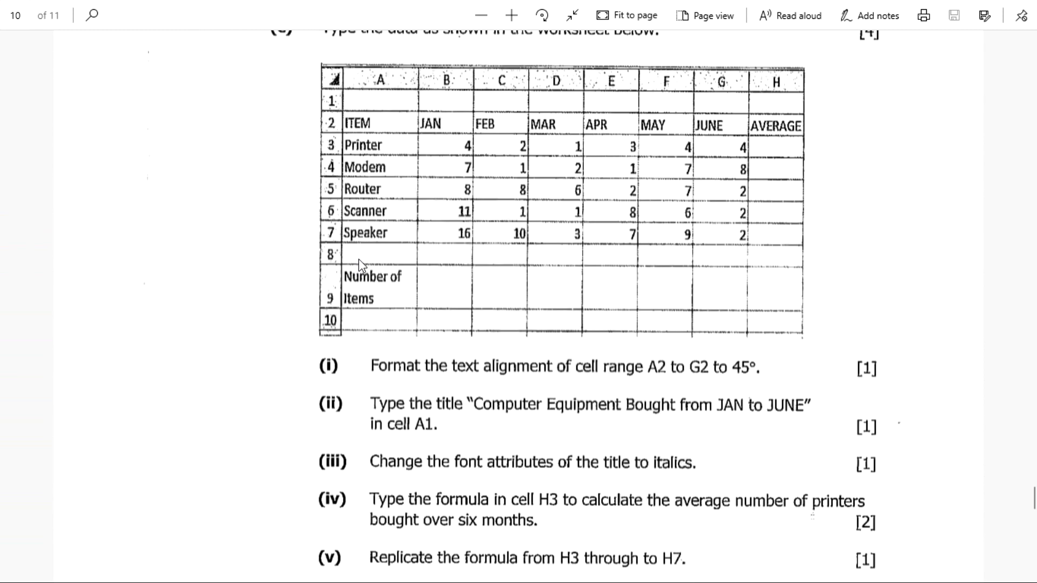
scroll(359, 259, up, 3)
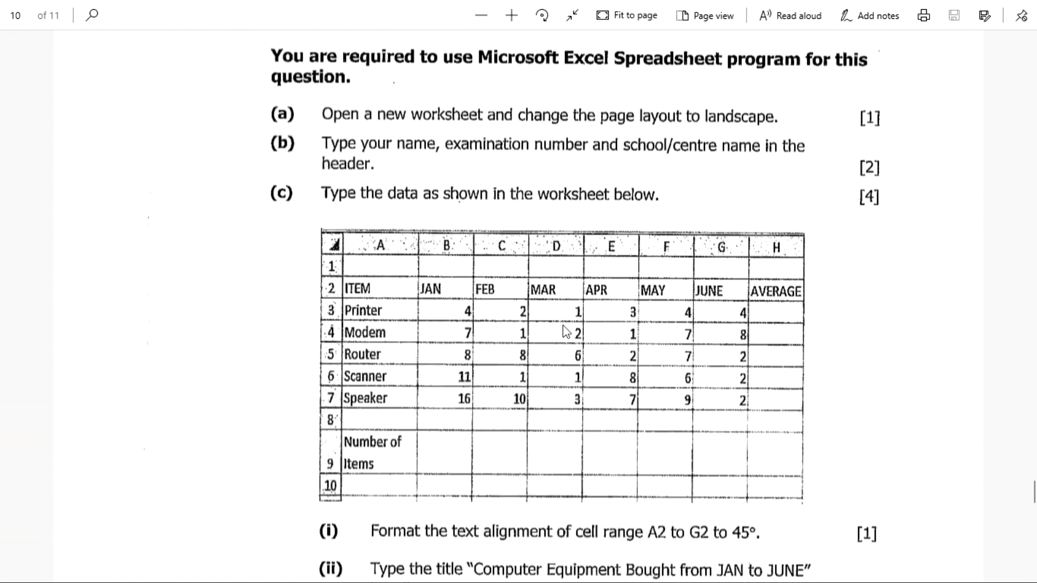
key(alt+Tab)
key(alt+Tab)
key(alt+Tab)
text(PRINTE)
key(alt+Tab)
key(alt+Tab)
text(R)
key(BackSpace)
key(BackSpace)
key(BackSpace)
key(BackSpace)
key(BackSpace)
key(BackSpace)
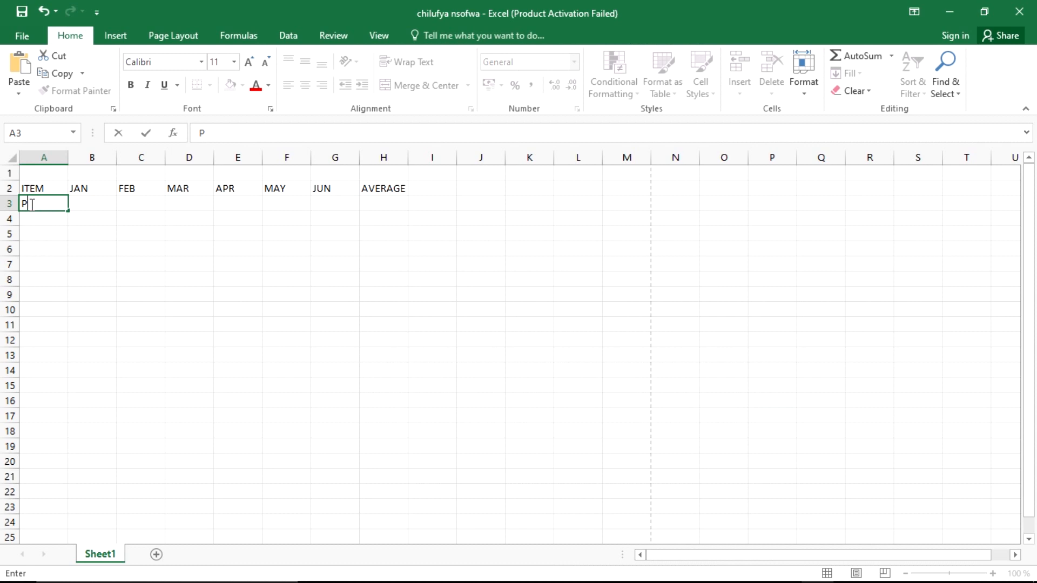
text(rinter)
key(Return)
Step: Add moderm in A4 and Router in A5, capitalising Router
key(alt+Tab)
key(alt+Tab)
text(moderm)
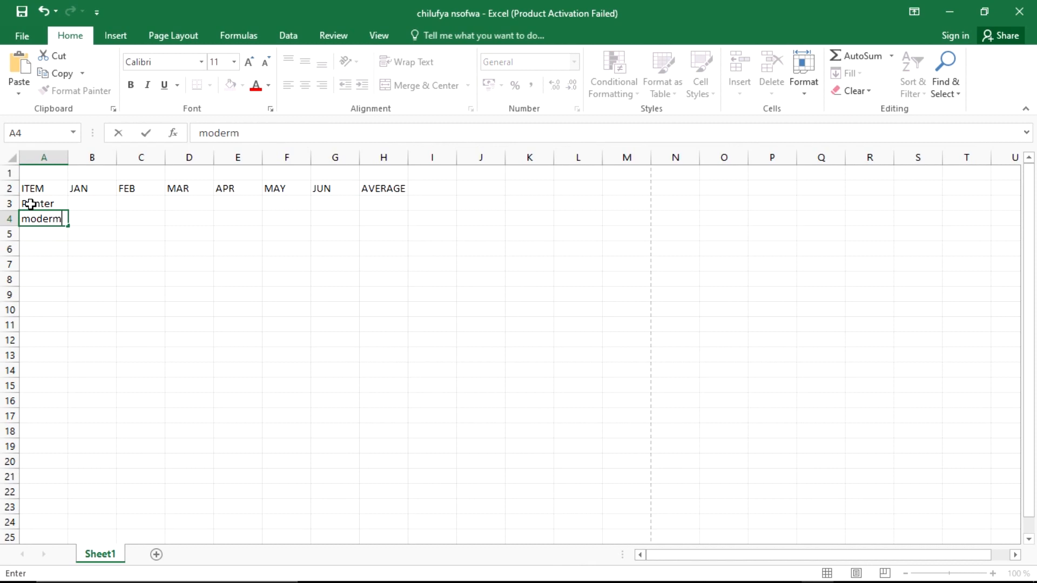
key(alt+Tab)
key(alt+Tab)
text(router)
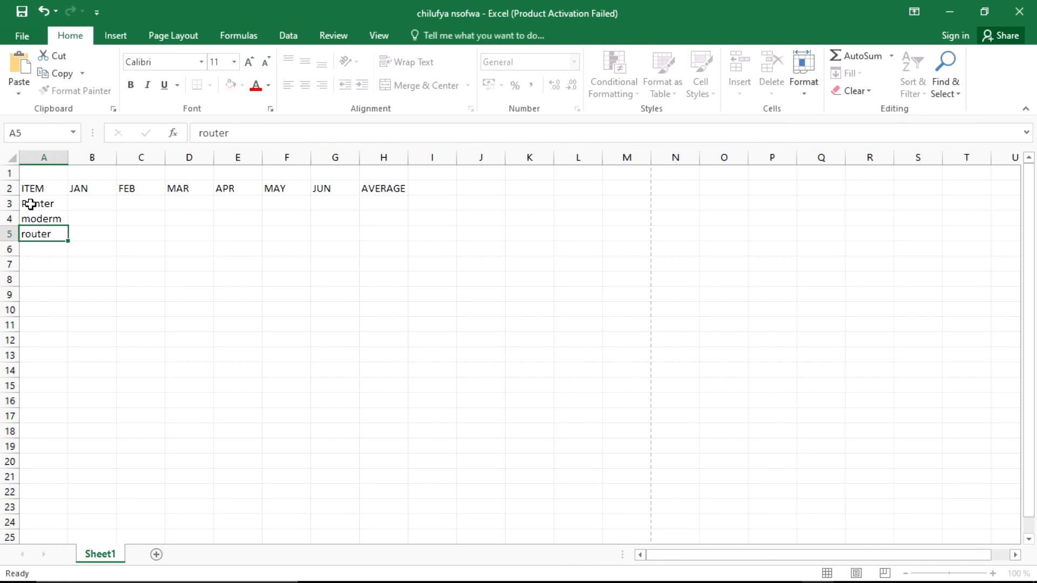
click(31, 233)
click(66, 255)
click(28, 233)
double_click(28, 234)
key(BackSpace)
text(R)
click(40, 249)
key(alt+Tab)
key(alt+Tab)
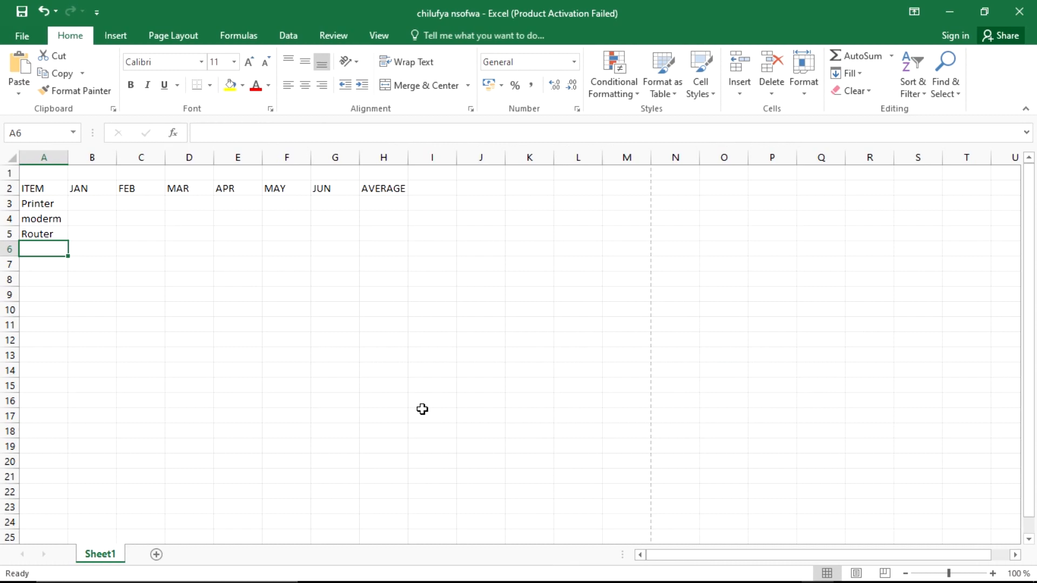
Step: Add Scanner in A6 and Speaker in A7
text(Scanner)
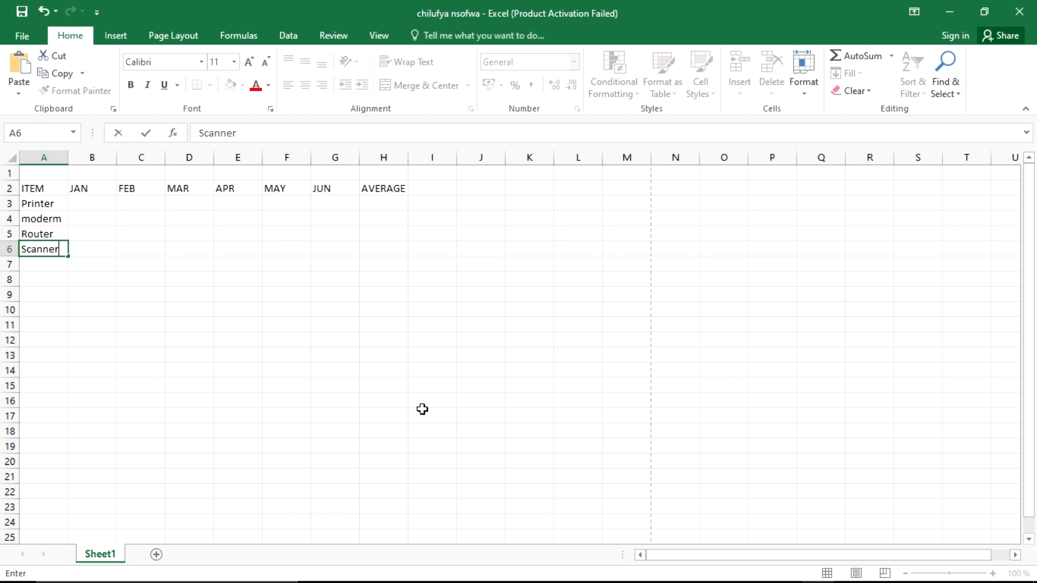
key(Return)
text(Speaker)
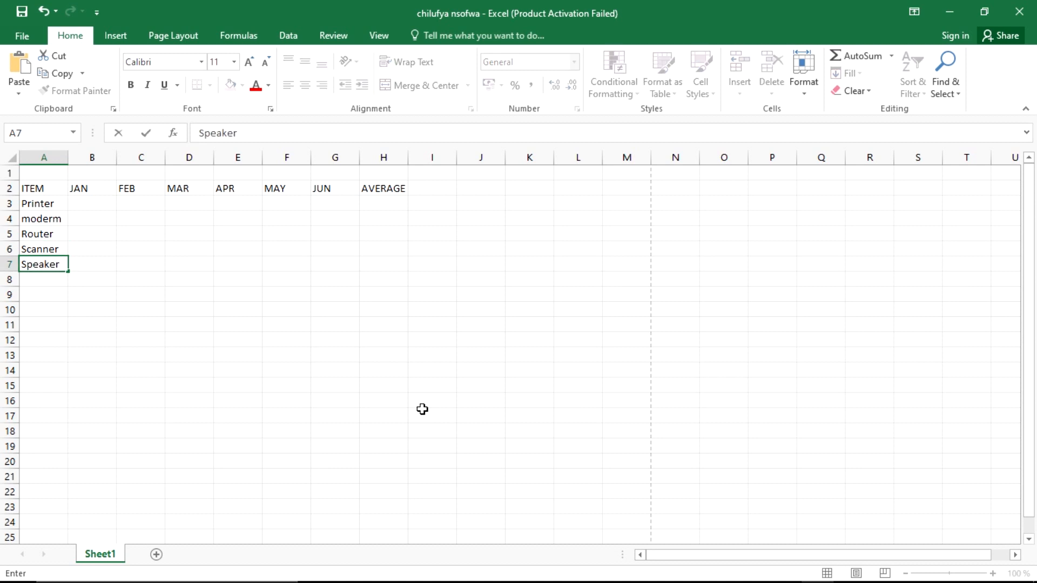
key(alt+Tab)
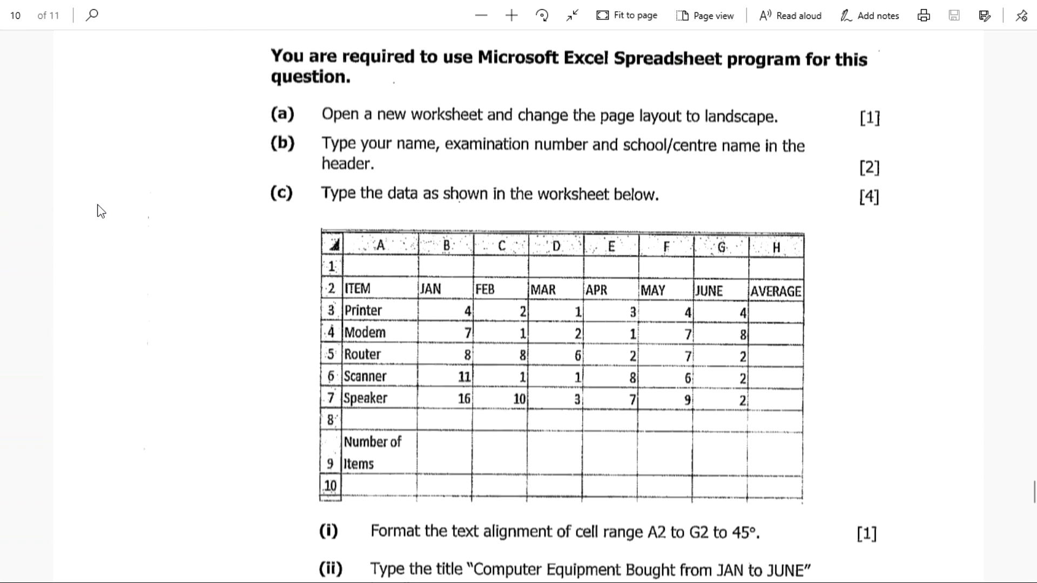
Step: Enter the JAN quantities 8, 7, 8, 11 and 16 in B3:B7
key(alt+Tab)
click(95, 203)
text(8)
key(Return)
text(7)
key(Return)
text(8)
key(Return)
text(11)
key(alt+Tab)
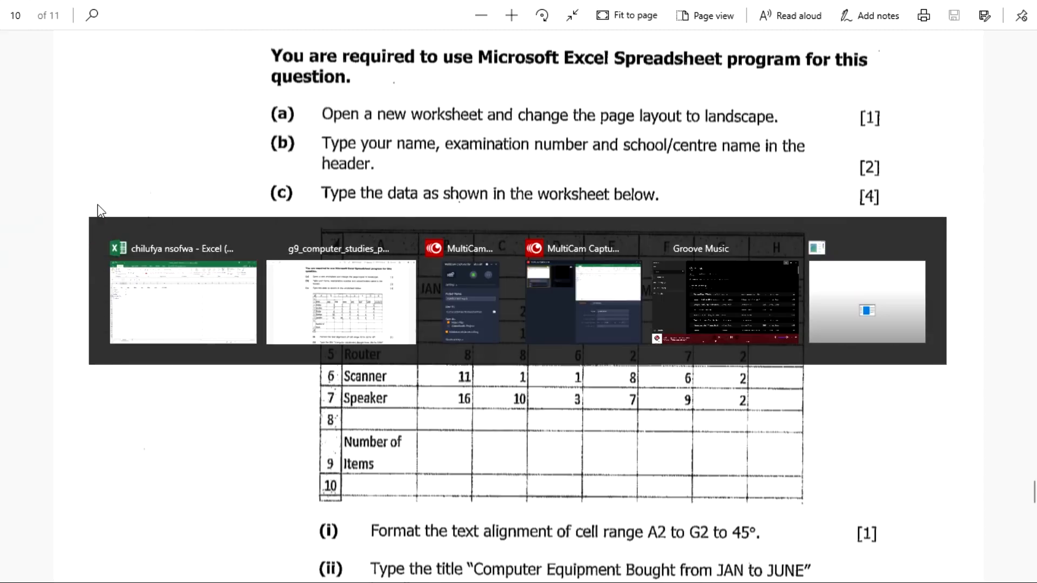
key(Return)
text(16)
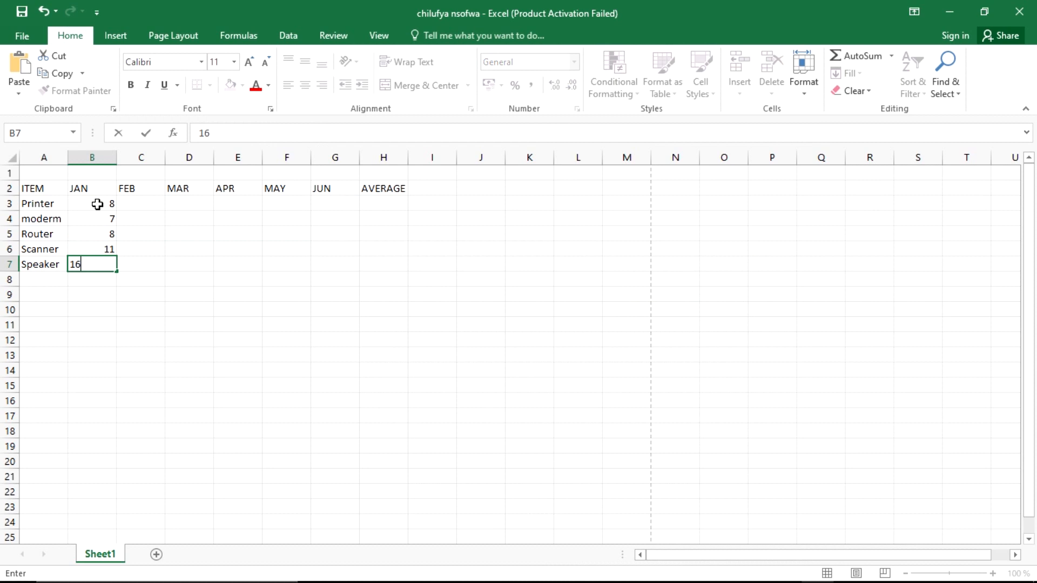
Step: Enter the FEB quantities in column C from C3, checking them against the exam PDF
click(153, 204)
key(alt+Tab)
key(alt+Tab)
text(2)
key(Return)
text(1)
key(Return)
text(8)
key(Return)
text(1)
key(Return)
key(alt+Tab)
key(alt+Tab)
text(10)
key(alt+Tab)
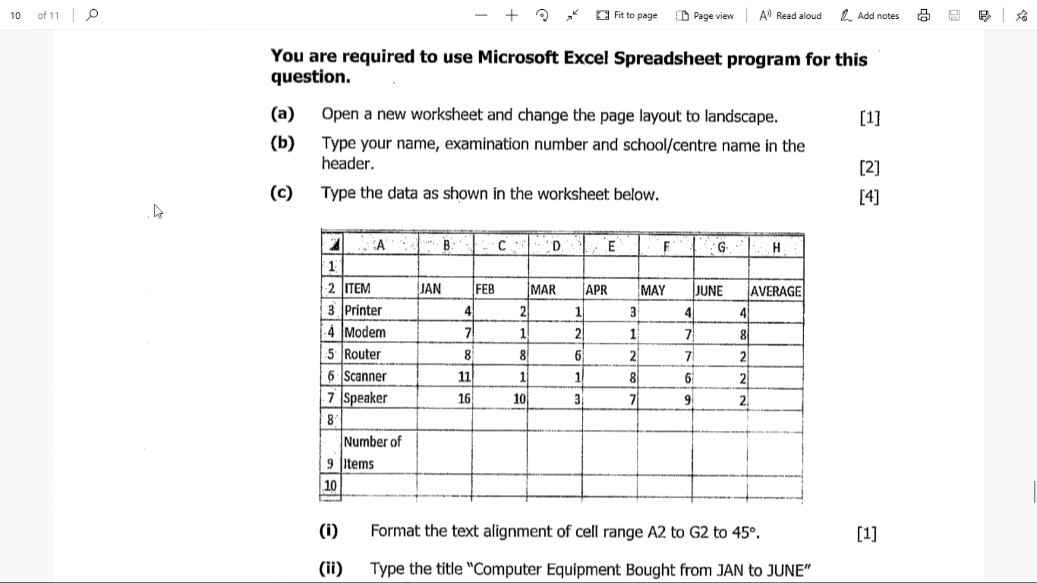
key(alt+Tab)
Step: Enter the MAR quantities 1, 2, 6, 1 and 3 in D3:D7
click(206, 202)
text(1)
key(Return)
text(2)
key(Return)
text(6)
key(Return)
text(1)
key(Return)
key(alt+Tab)
key(alt+Tab)
text(3)
key(Return)
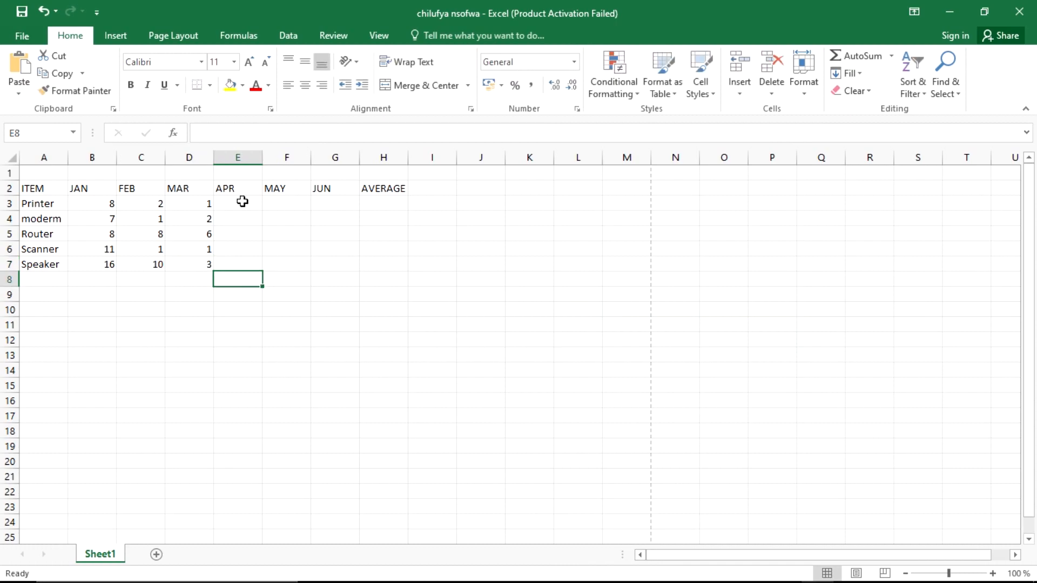
key(alt+Tab)
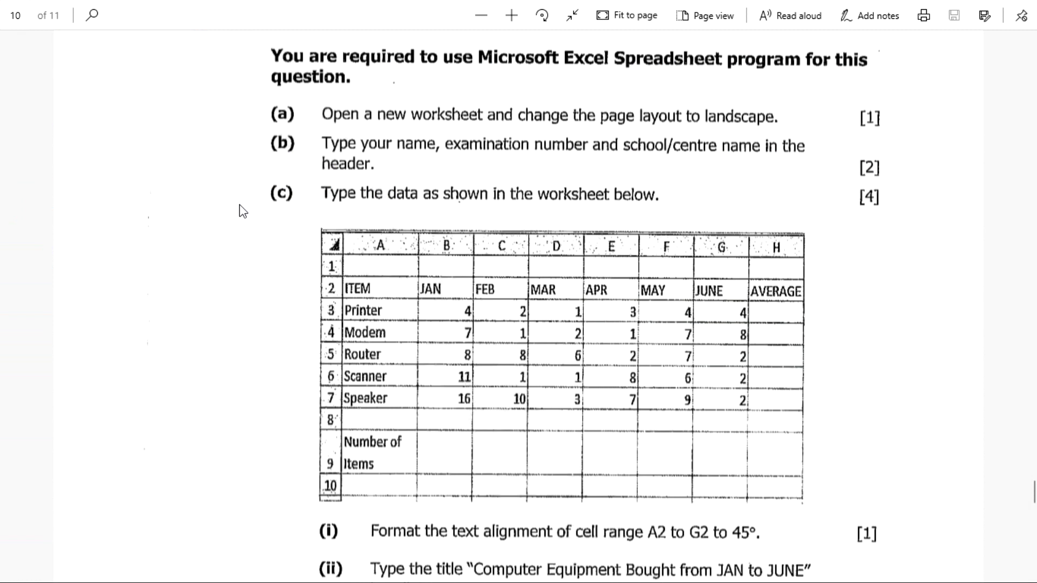
key(alt+Tab)
Step: Enter the APR quantities in column E starting at E3
click(244, 210)
text(3)
key(Return)
text(1)
key(Return)
text(2)
key(Return)
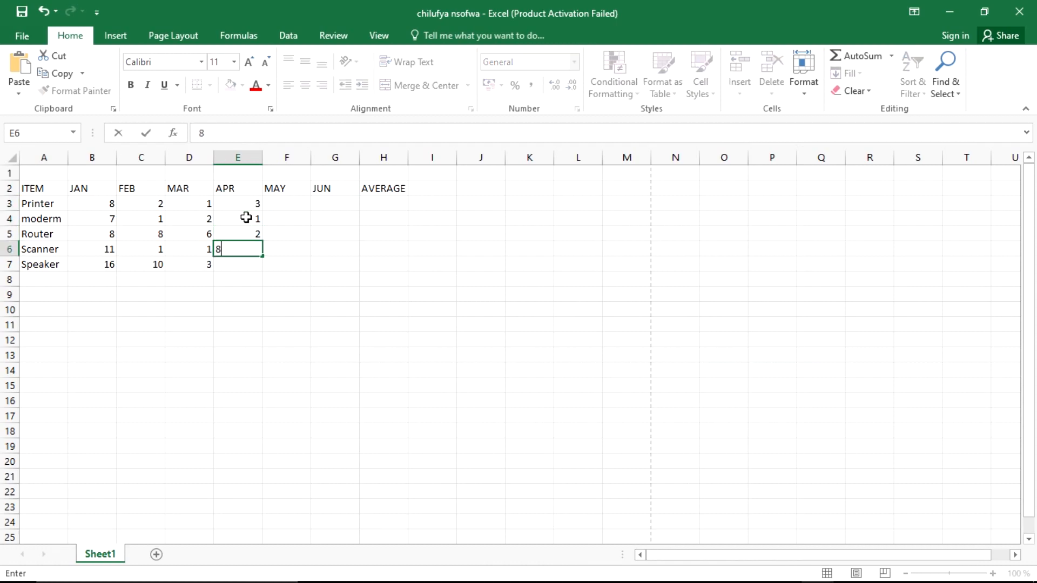
key(alt+Tab)
key(alt+Tab)
Step: Enter the MAY quantities 4, 7, 7, 6 and 9 in F3:F7
key(Return)
text(7)
key(alt+Tab)
key(alt+Tab)
key(alt+Tab)
key(alt+Tab)
click(295, 202)
text(4)
key(Return)
text(7)
key(Return)
text(7)
key(Return)
text(6)
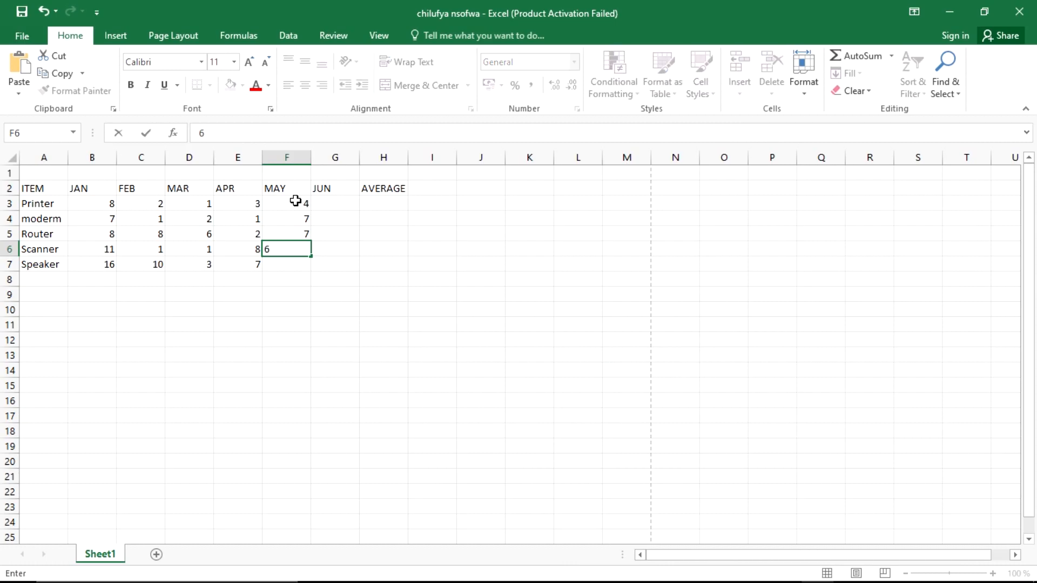
key(Return)
text(9)
key(alt+Tab)
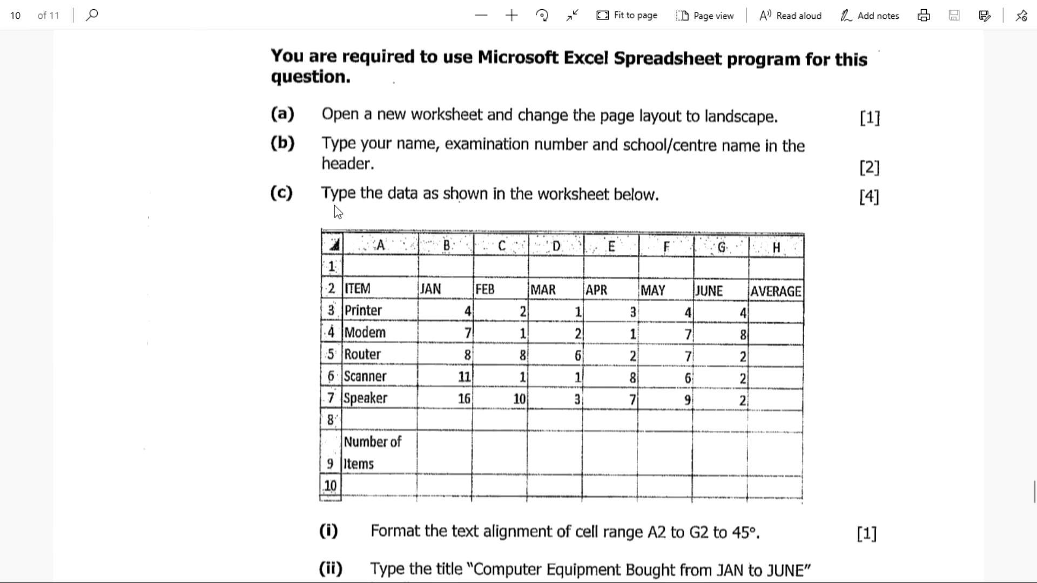
key(alt+Tab)
Step: Enter the JUN quantities 4, 8, 2, 2 and 2 in G3:G7
click(334, 204)
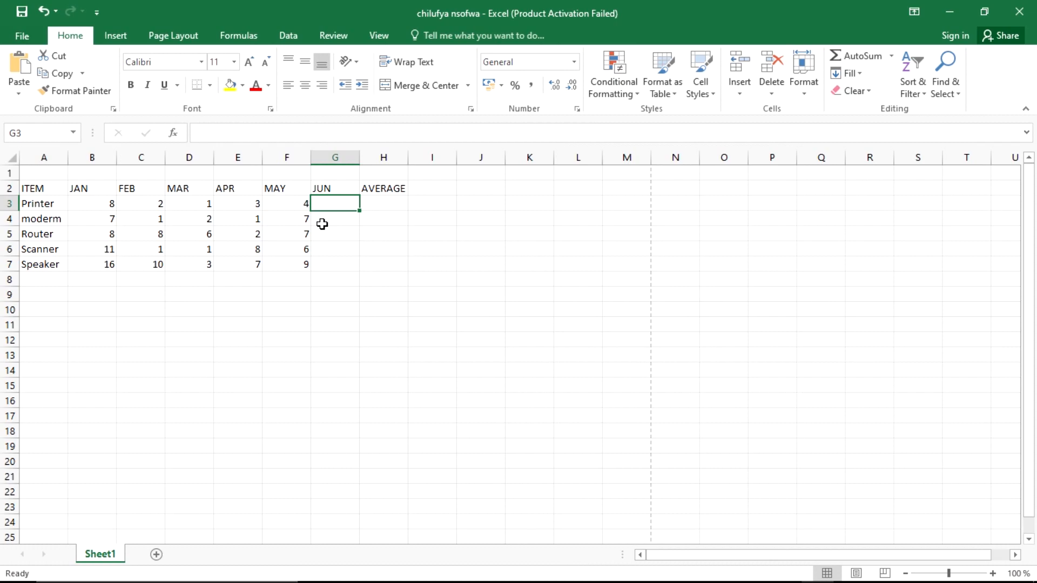
text(4)
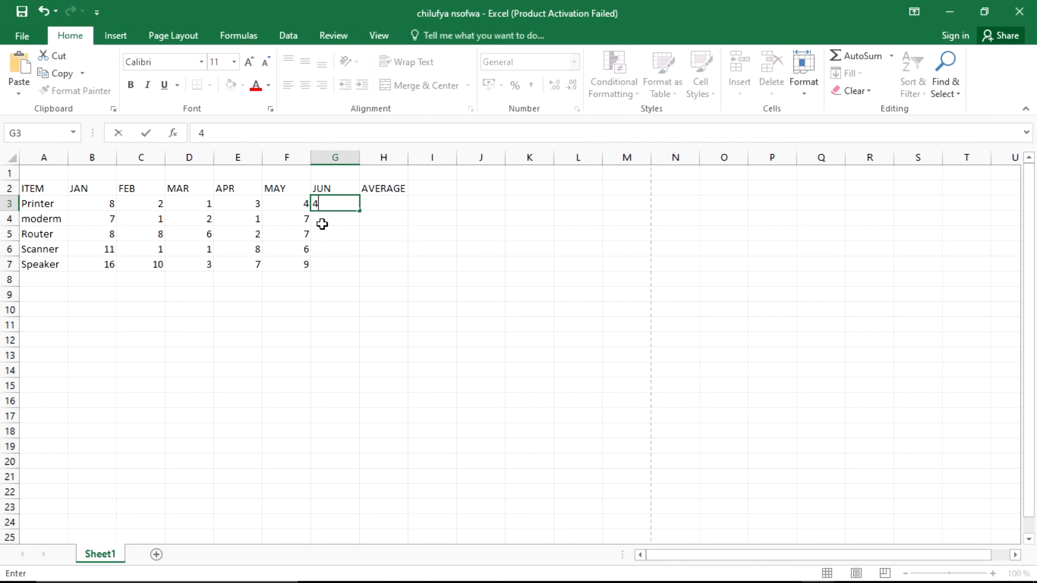
key(Return)
text(8)
key(Return)
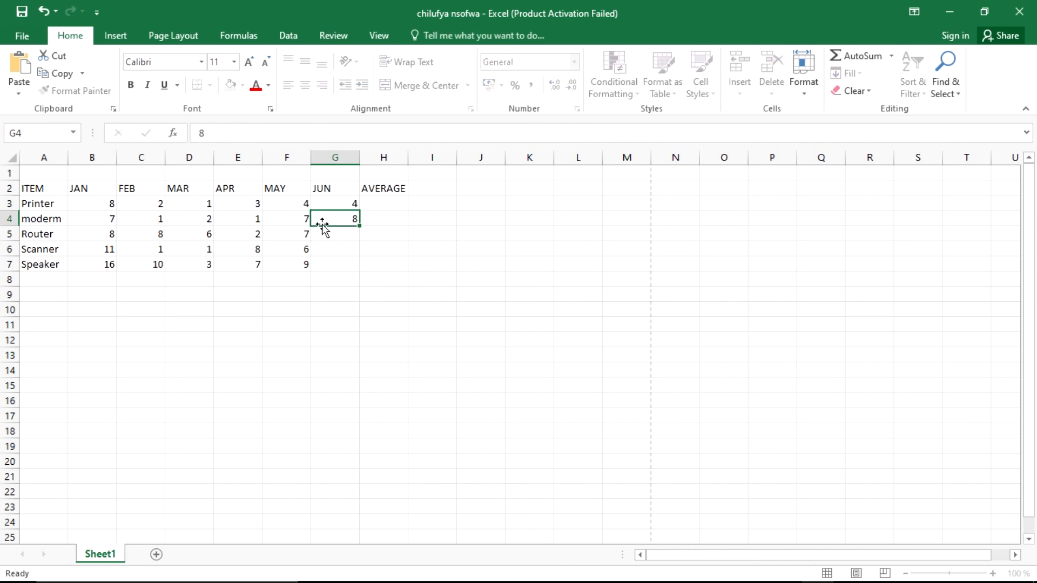
key(alt+Tab)
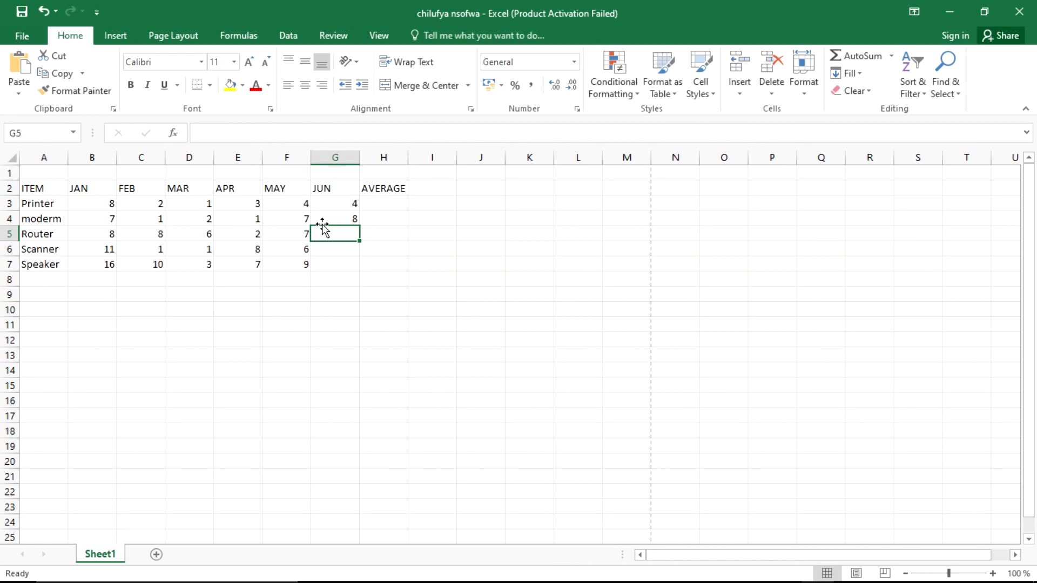
text(2)
key(Return)
text(2)
key(Return)
text(2)
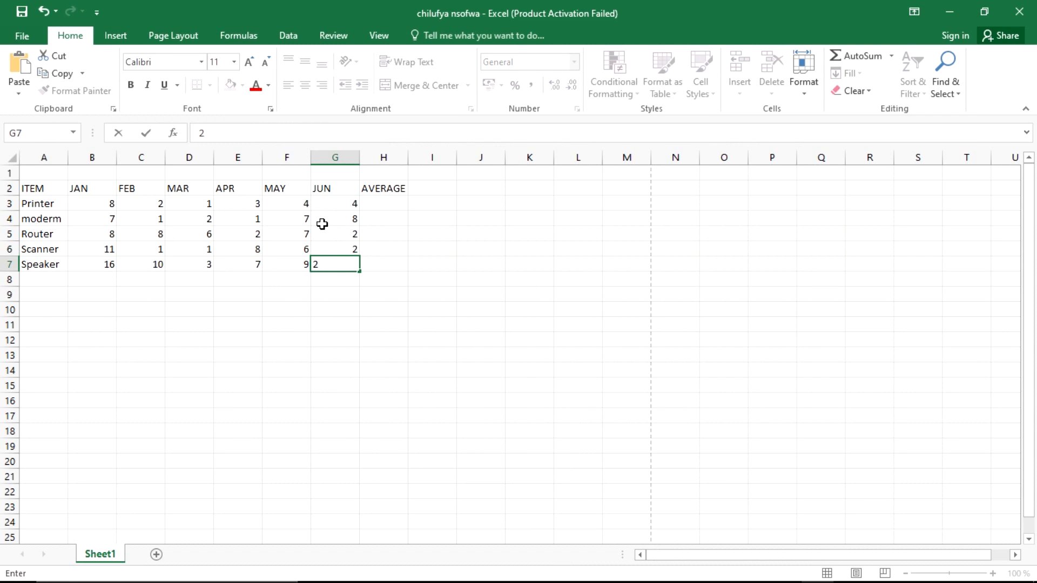
key(Return)
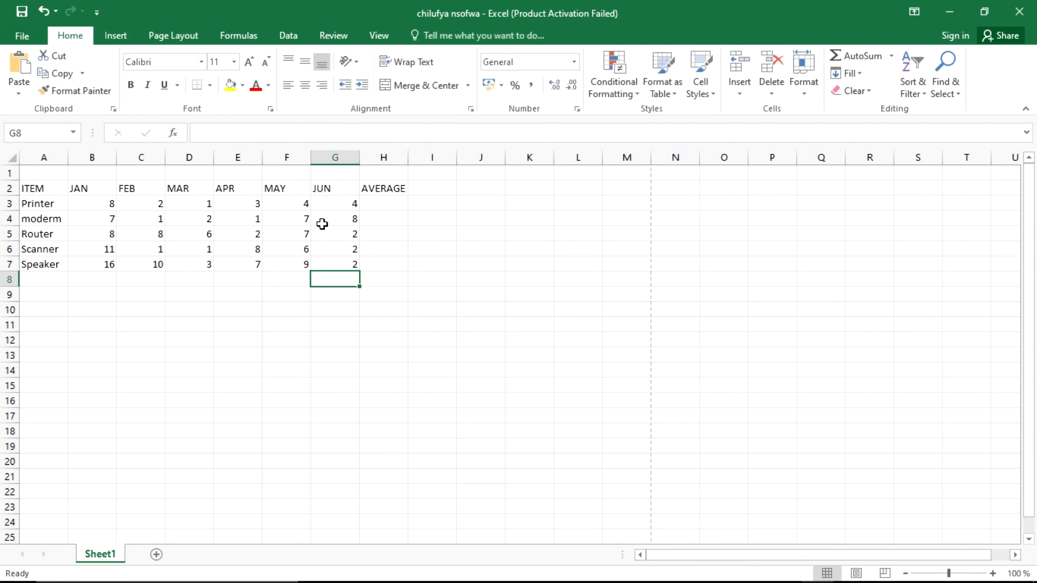
key(alt+Tab)
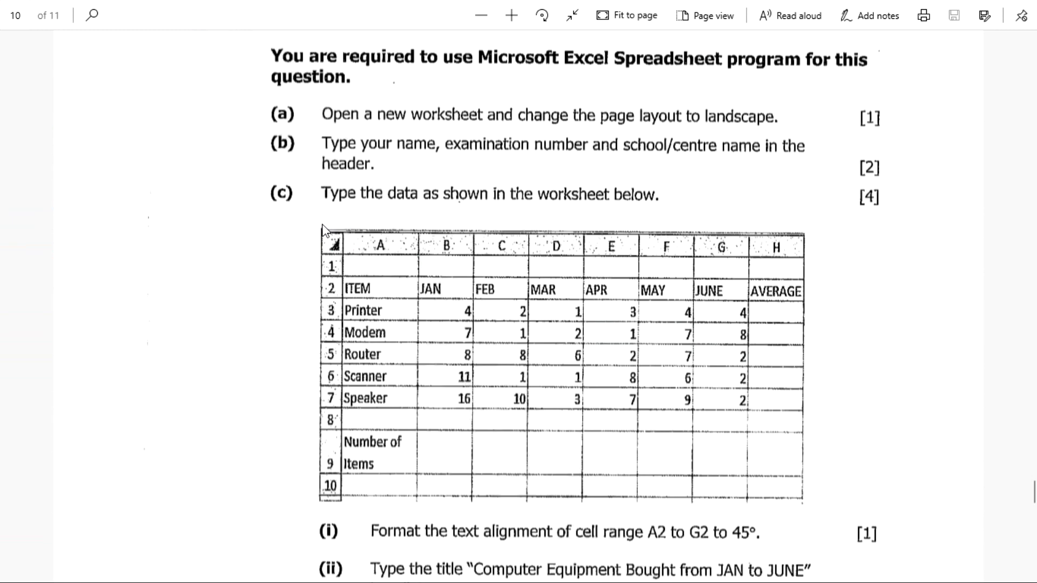
key(alt+Tab)
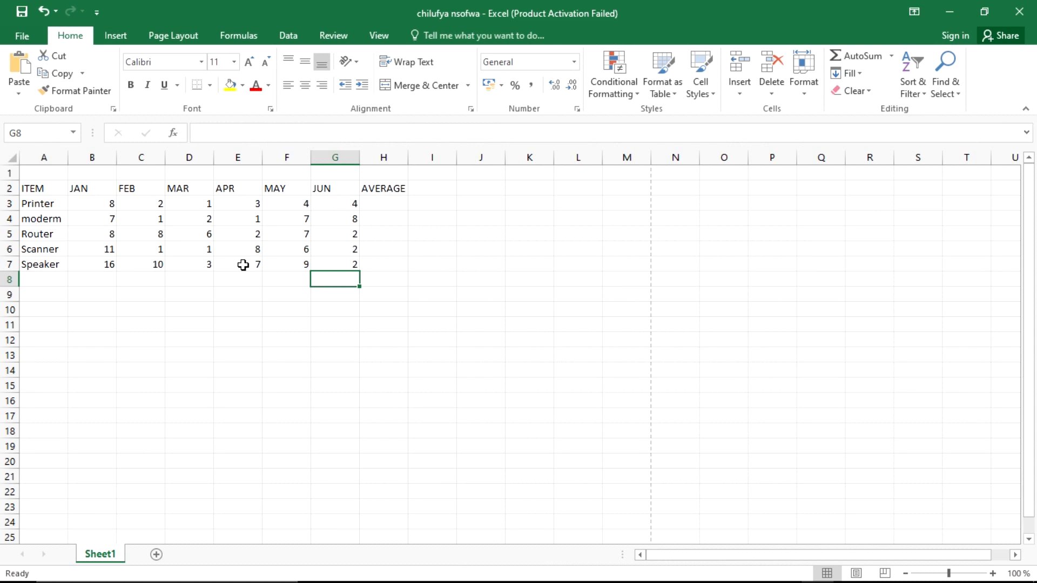
Step: Type the label 'Number of Items' into cell A9
click(113, 309)
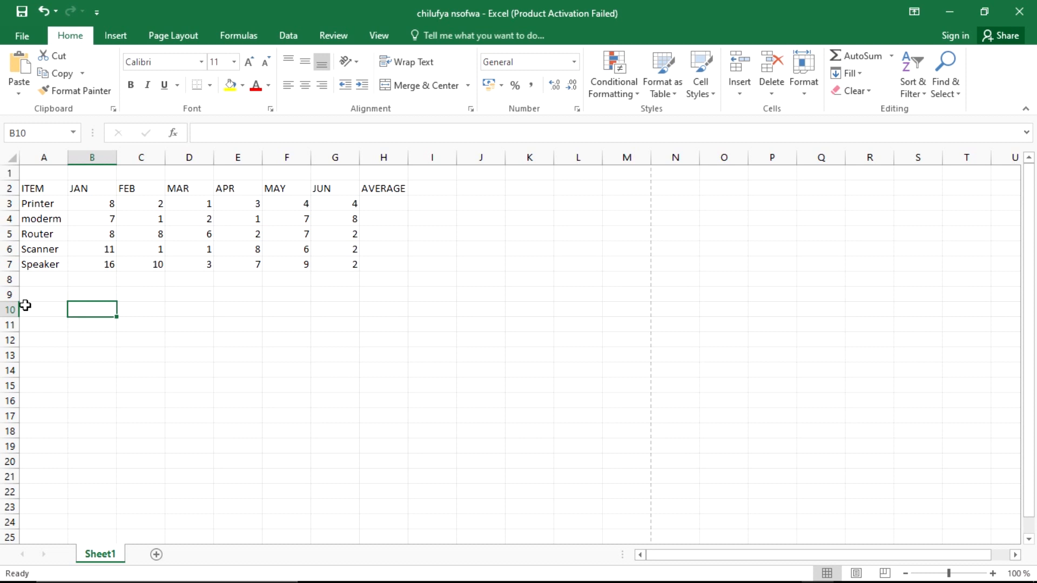
click(38, 294)
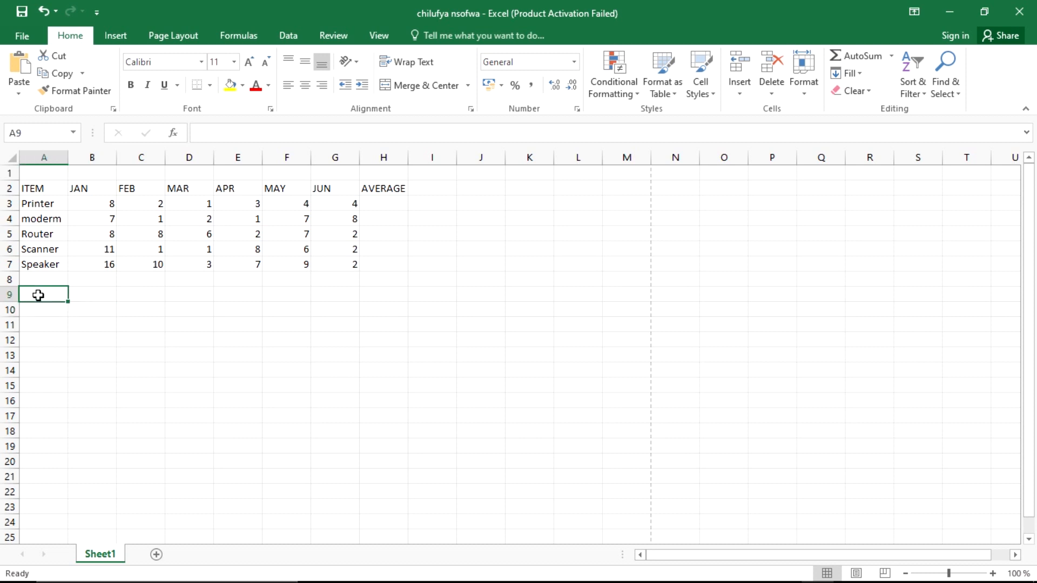
key(alt+Tab)
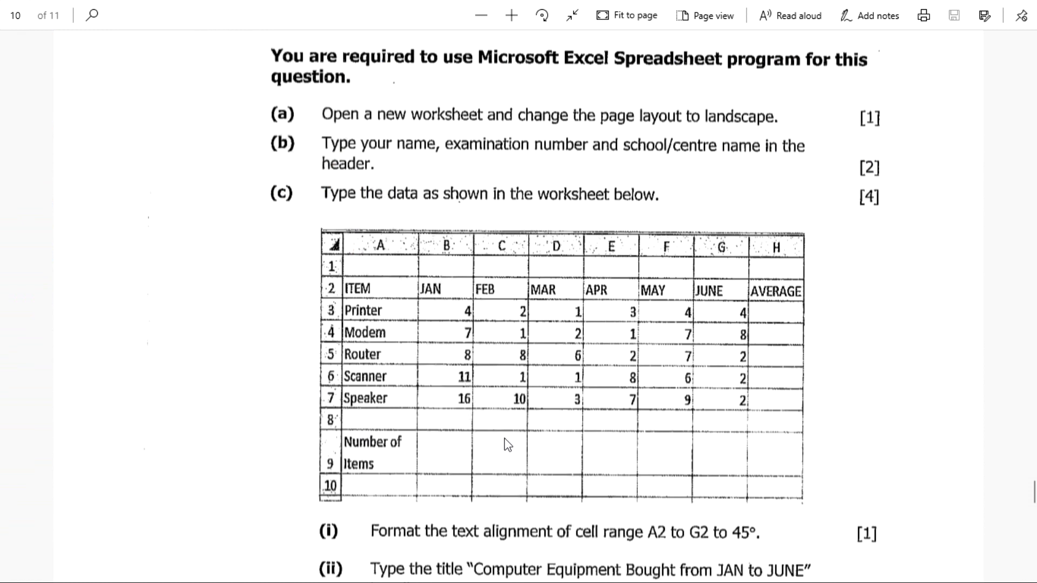
scroll(504, 444, down, 5)
scroll(391, 305, up, 3)
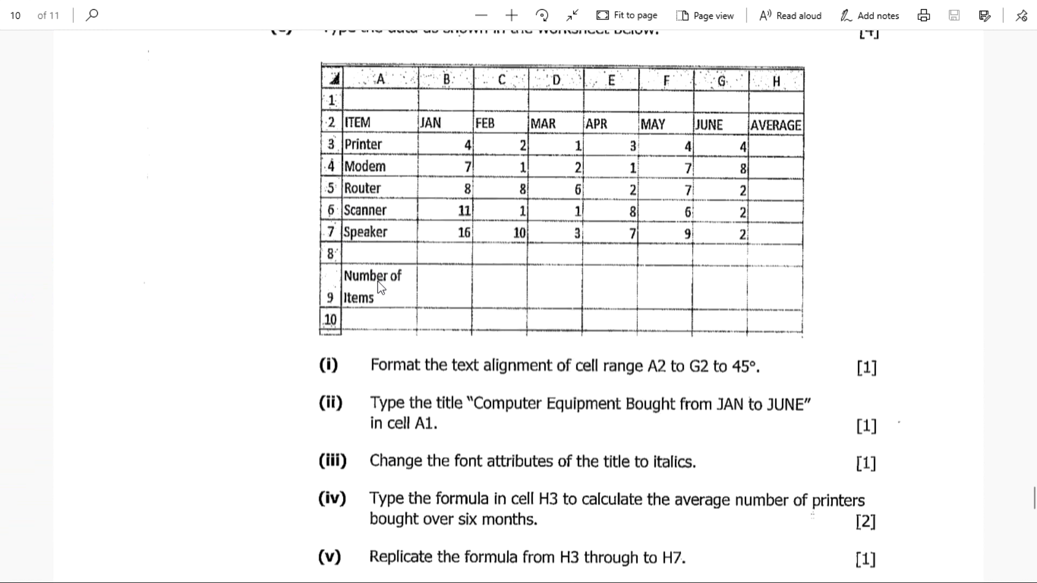
key(alt+Tab)
click(45, 295)
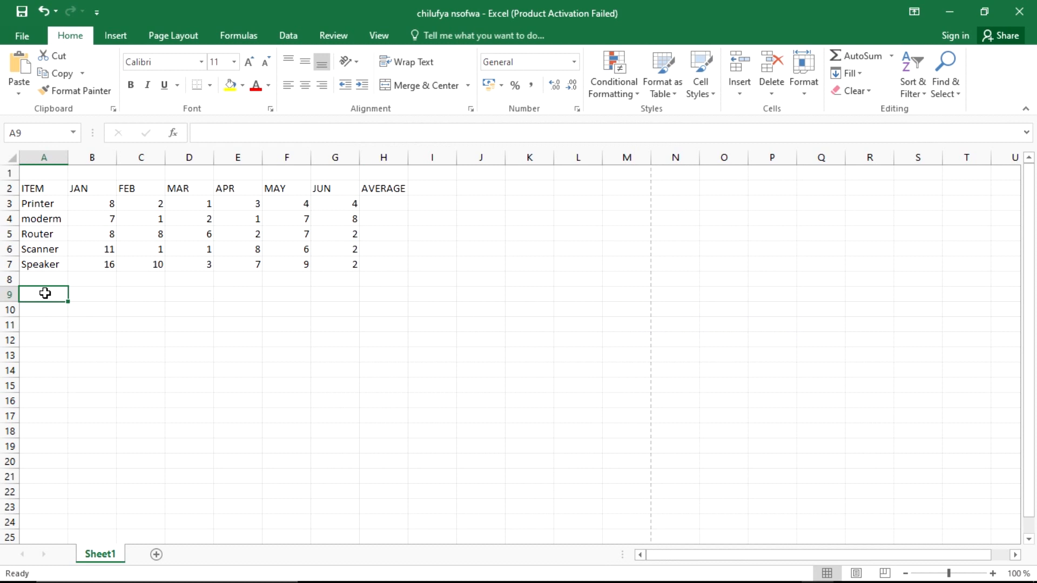
text(No)
key(alt+Tab)
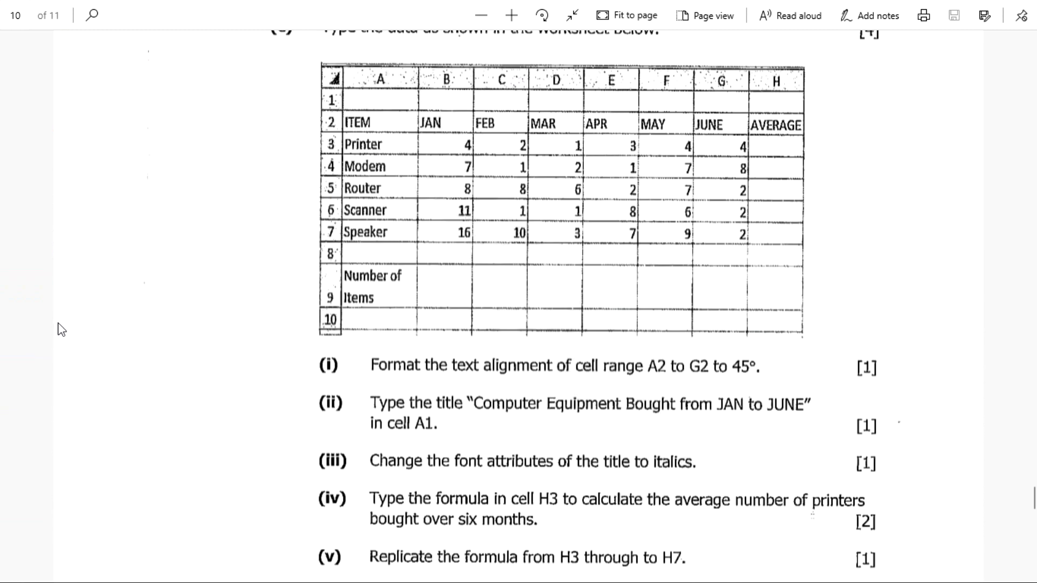
key(alt+Tab)
key(BackSpace)
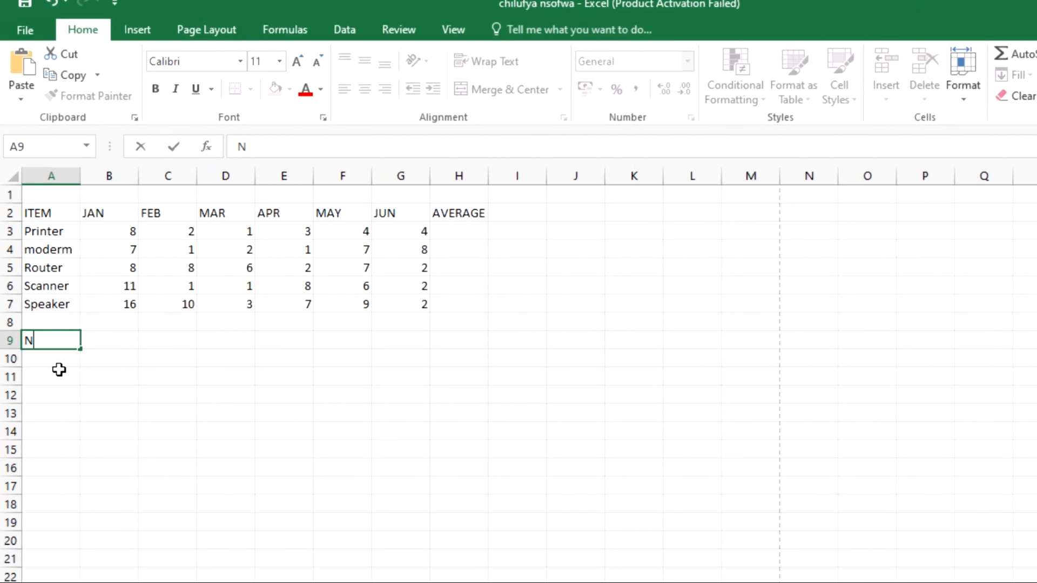
text(umb)
text(er of Items)
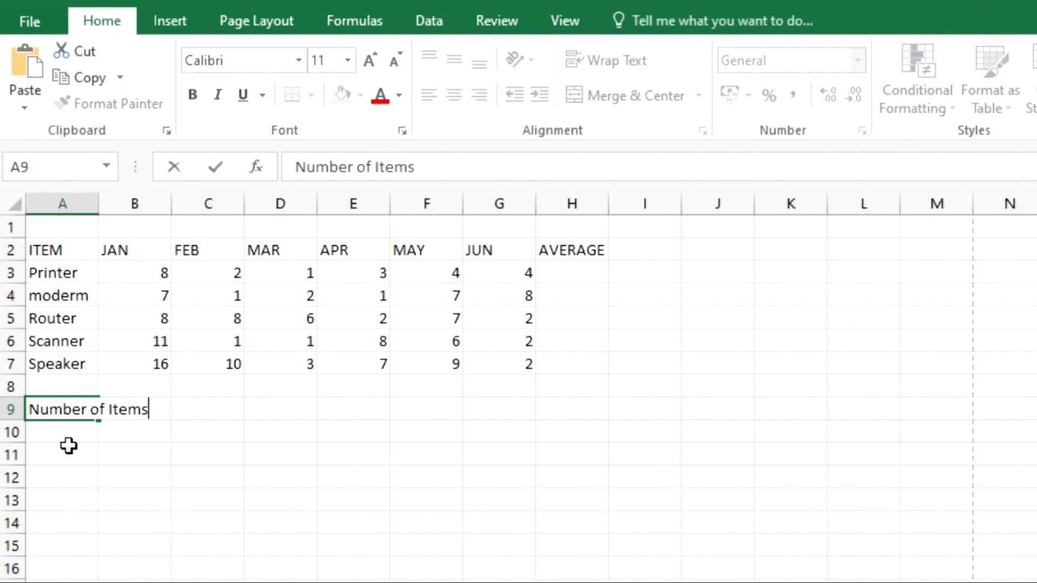
click(147, 463)
Step: Turn on Wrap text for row 9 through Format Cells alignment settings
click(69, 412)
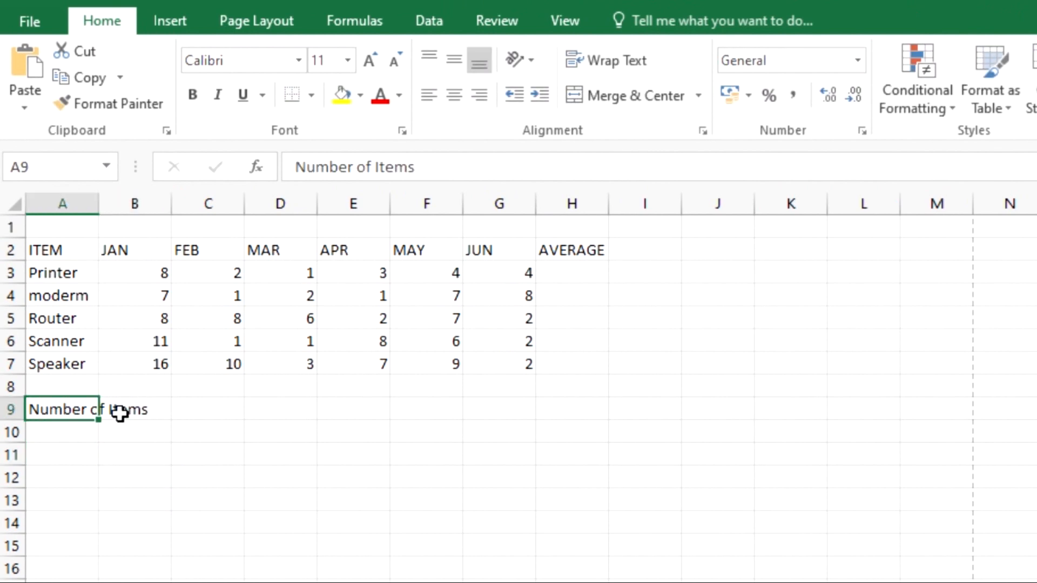
right_click(9, 409)
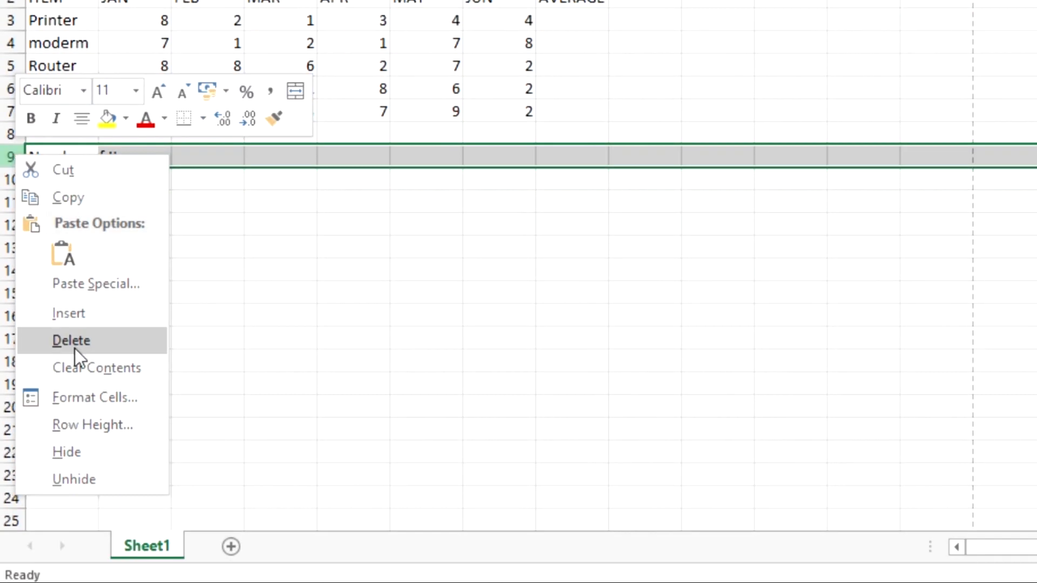
click(74, 396)
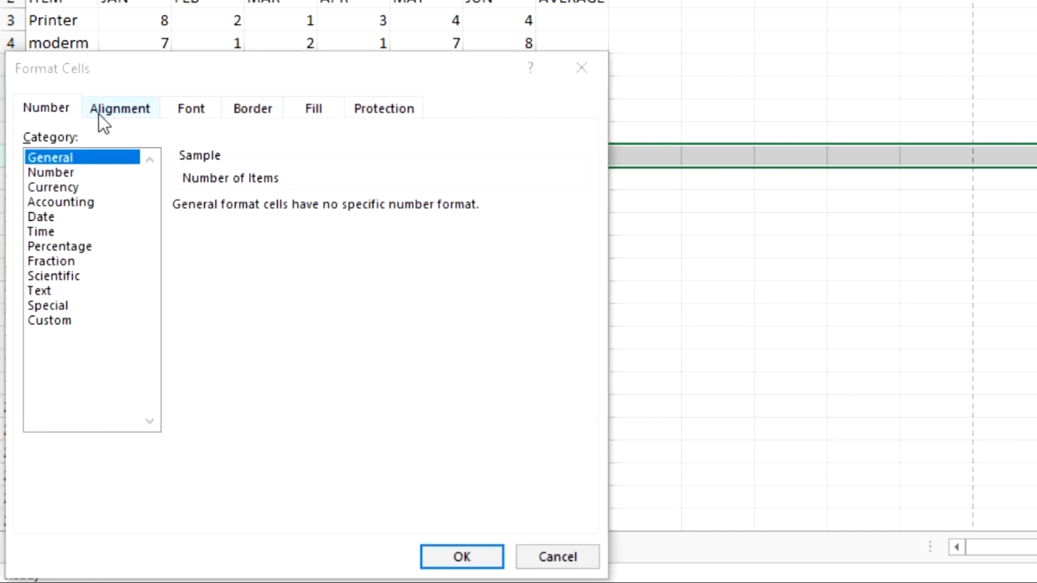
click(100, 111)
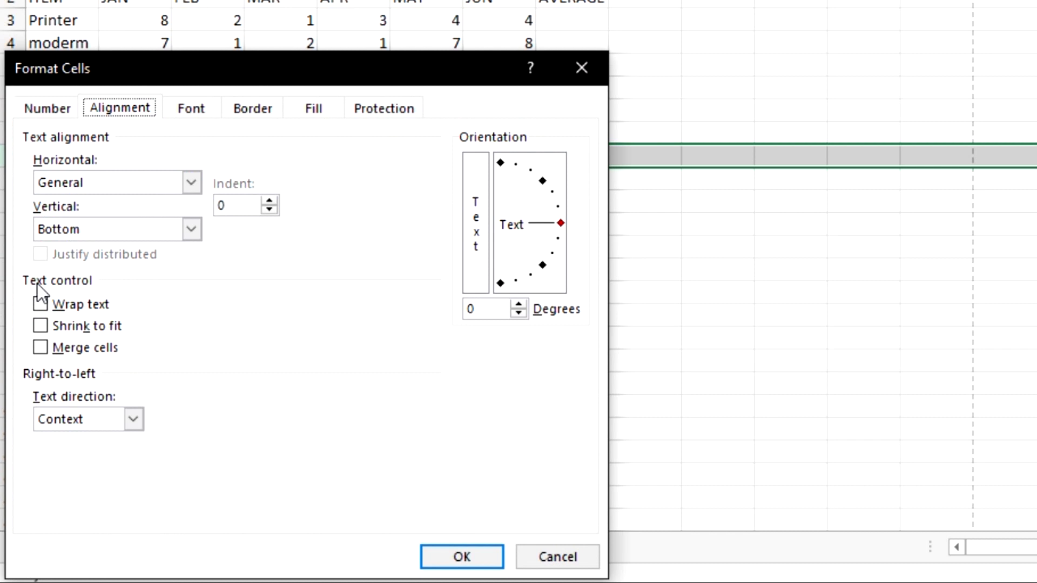
click(42, 308)
click(440, 550)
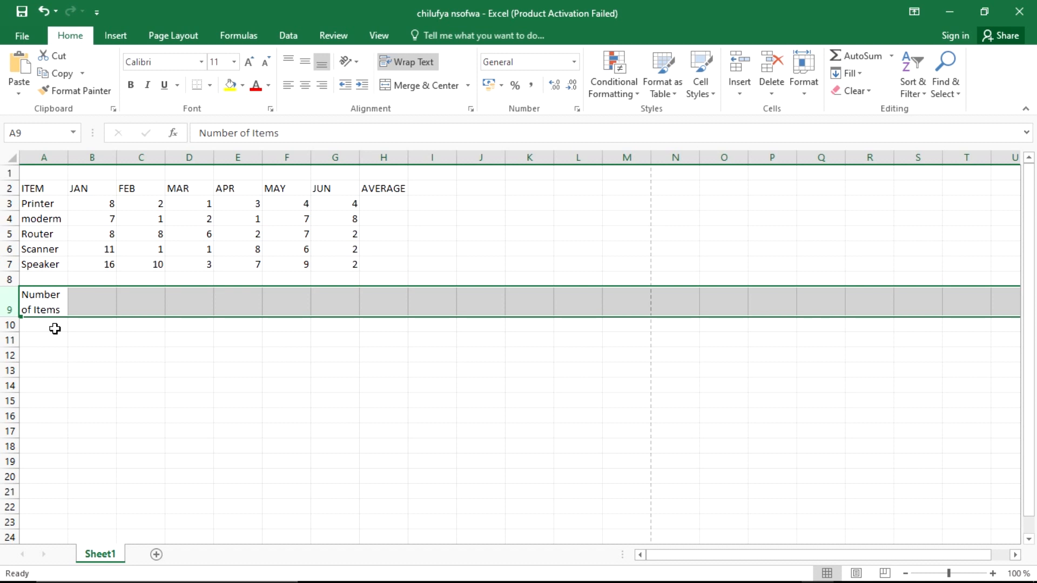
Step: Select cell B9 beside the Number of Items label
click(181, 417)
click(181, 418)
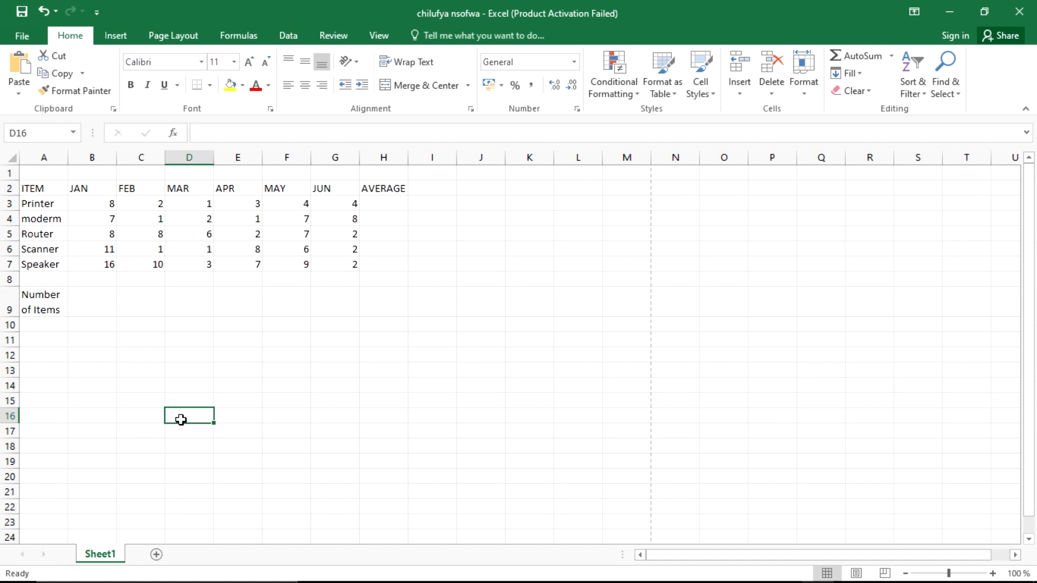
click(107, 314)
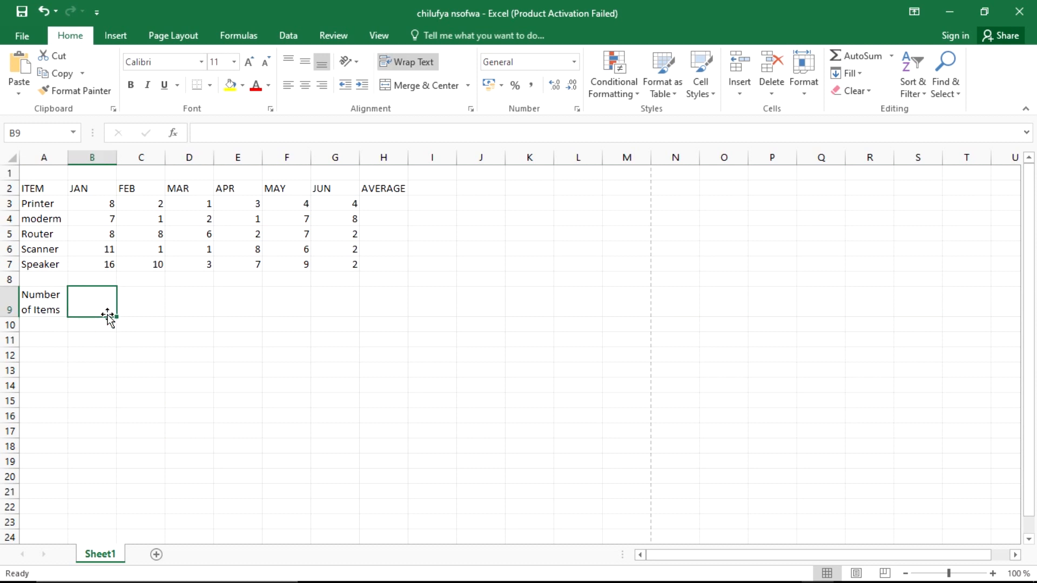
key(alt+Tab)
Step: Scroll the exam PDF to show the sample table and questions (i)–(v)
scroll(514, 296, up, 3)
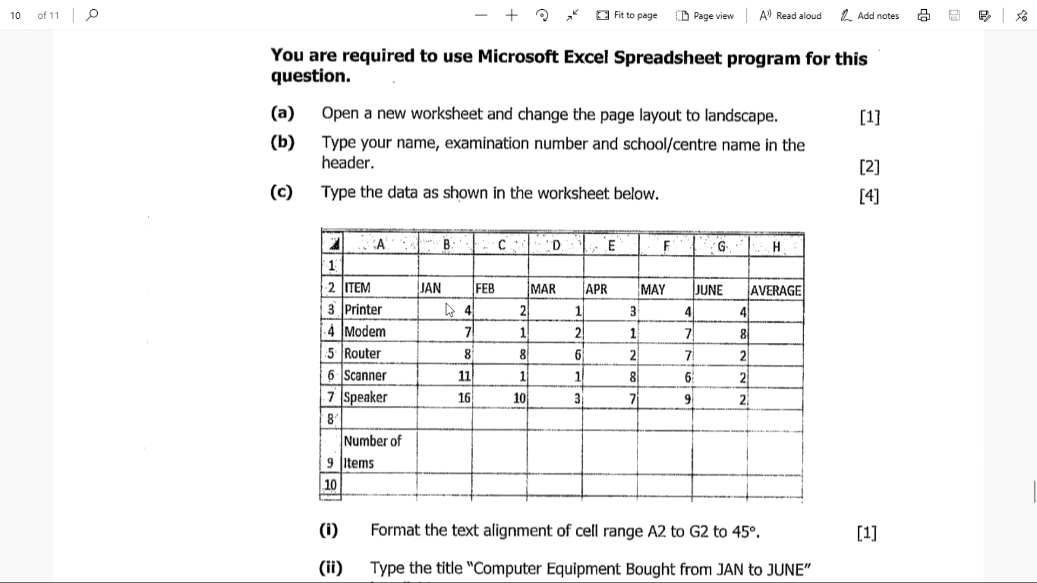
scroll(446, 310, down, 3)
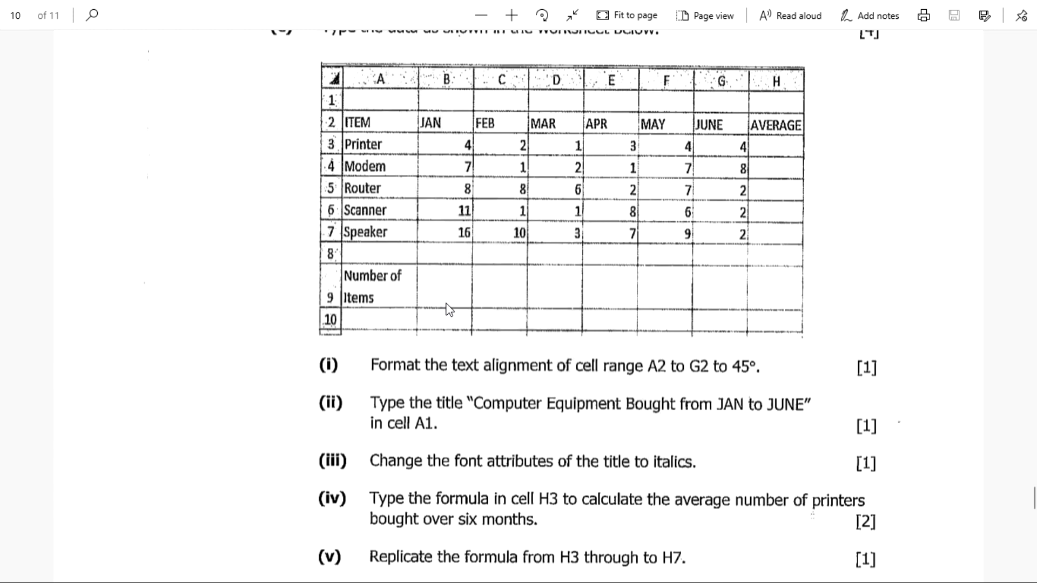
scroll(522, 354, up, 3)
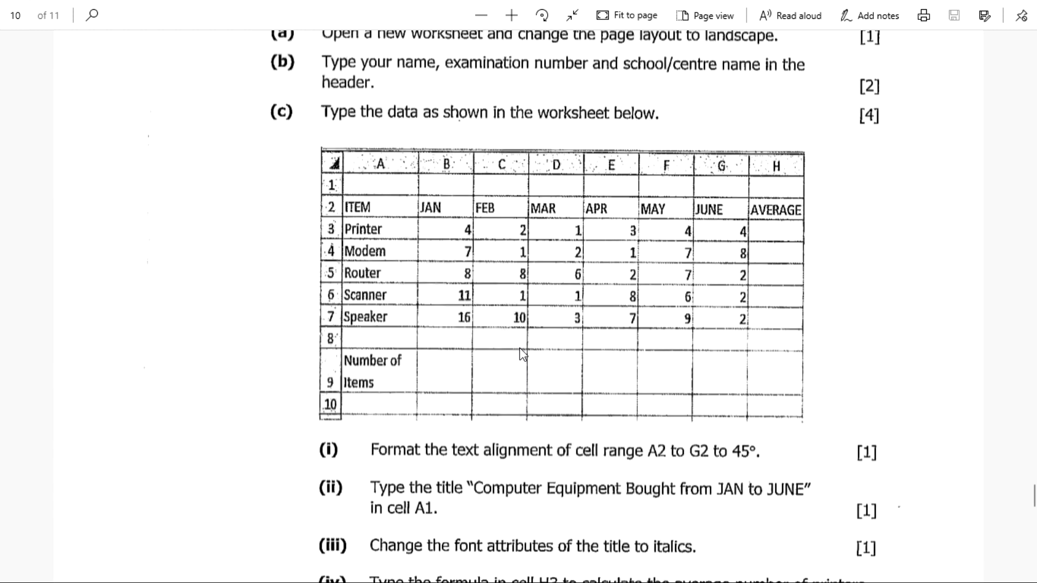
scroll(361, 292, down, 3)
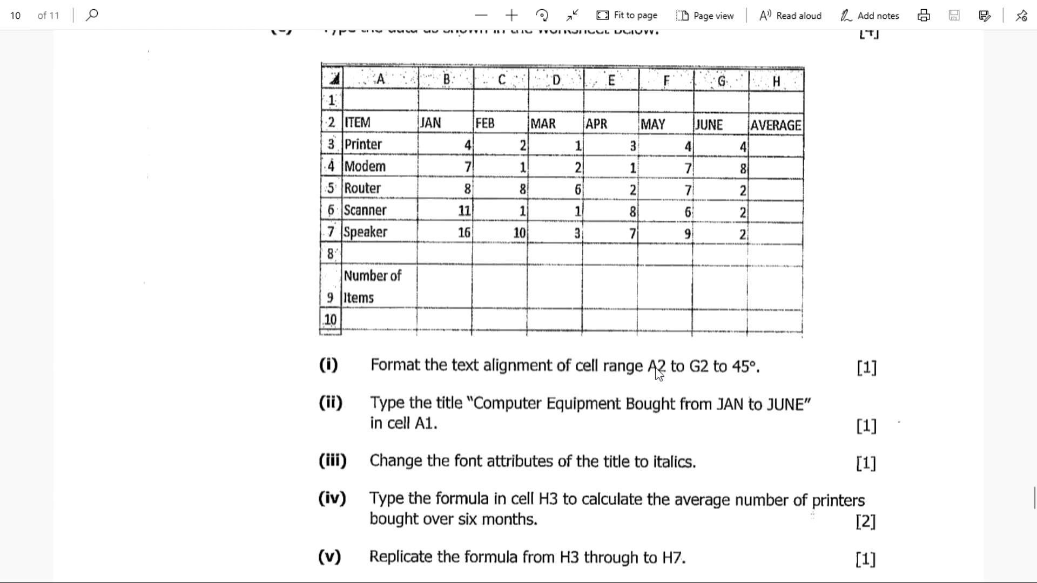
Step: Select the headers ITEM through JUN in A2:G2 and check the exam instruction
key(alt+Tab)
click(76, 203)
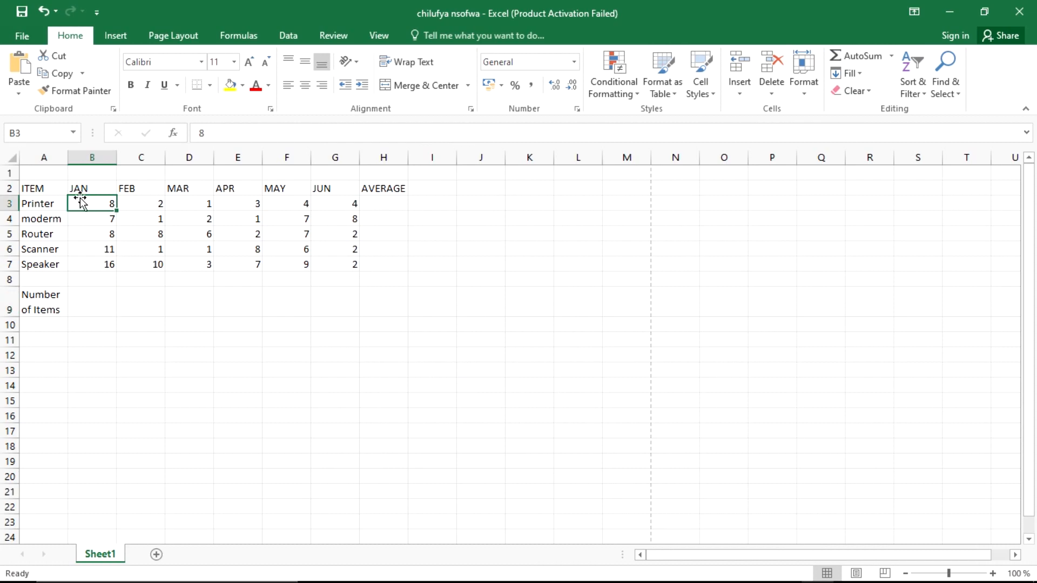
drag(51, 189, 42, 262)
drag(35, 188, 339, 187)
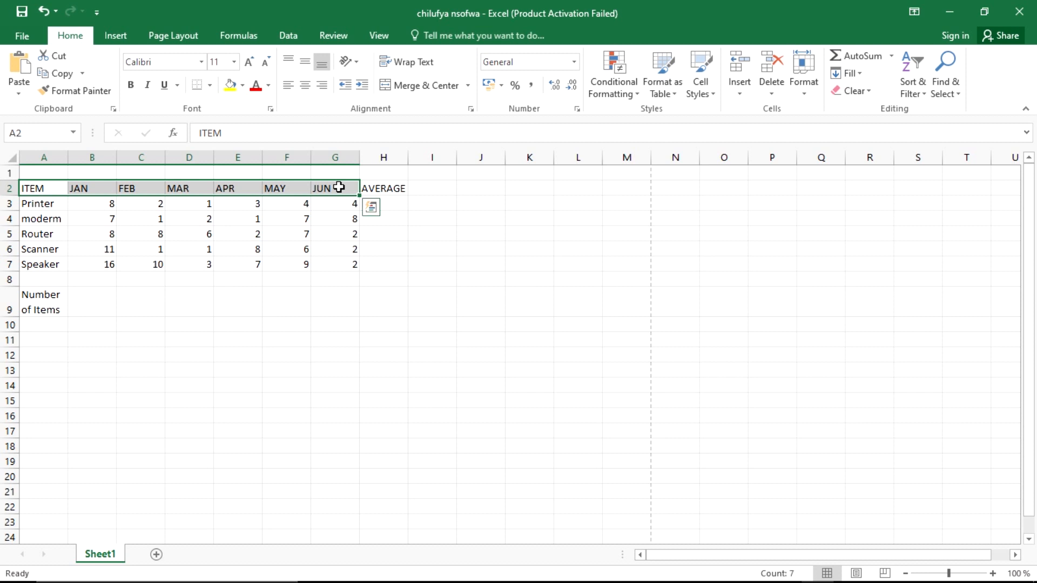
key(alt+Tab)
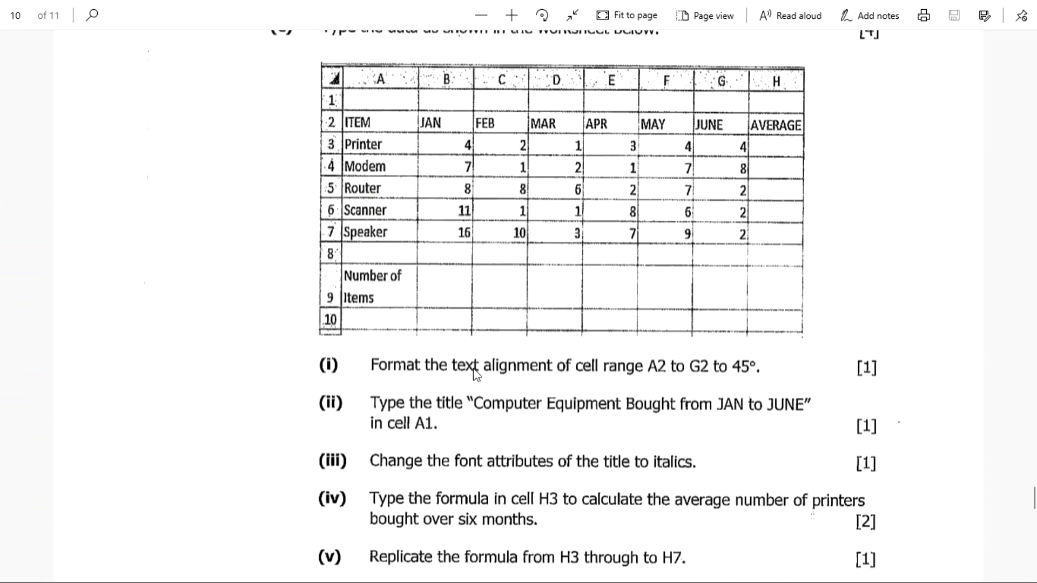
key(alt+Tab)
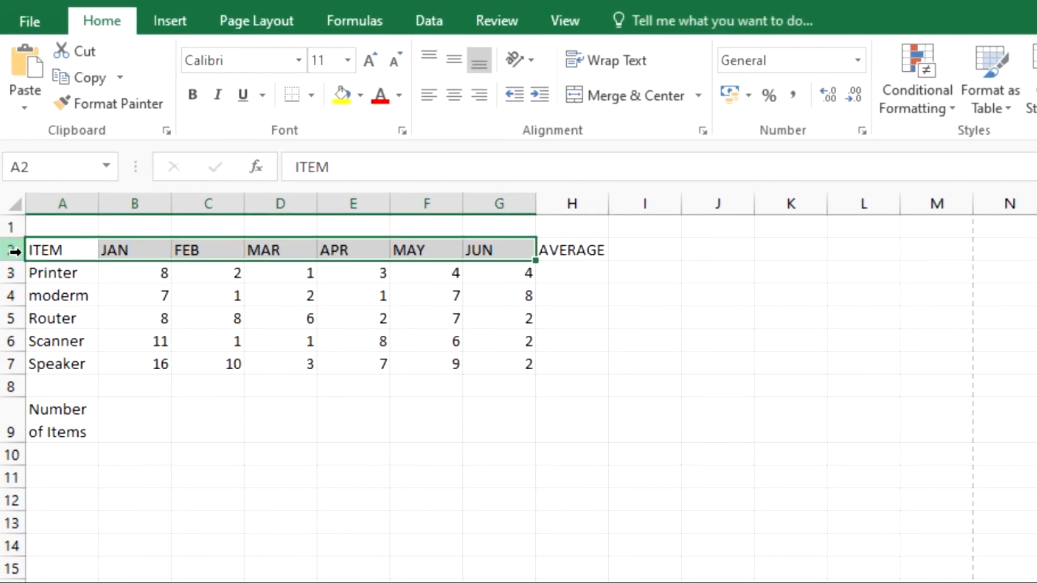
Step: Set row 2's text orientation to 45 degrees in Format Cells
right_click(13, 250)
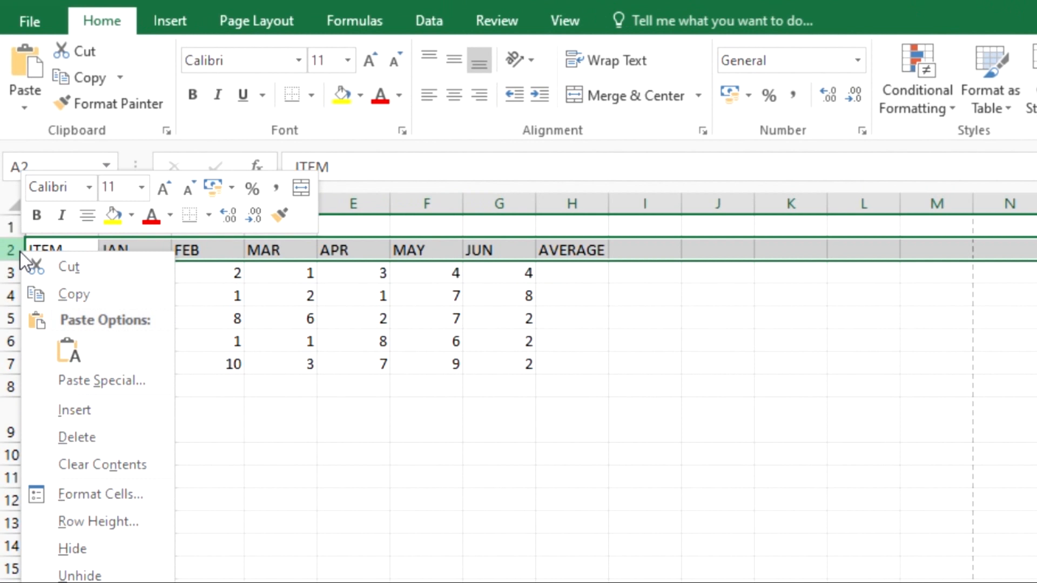
click(117, 492)
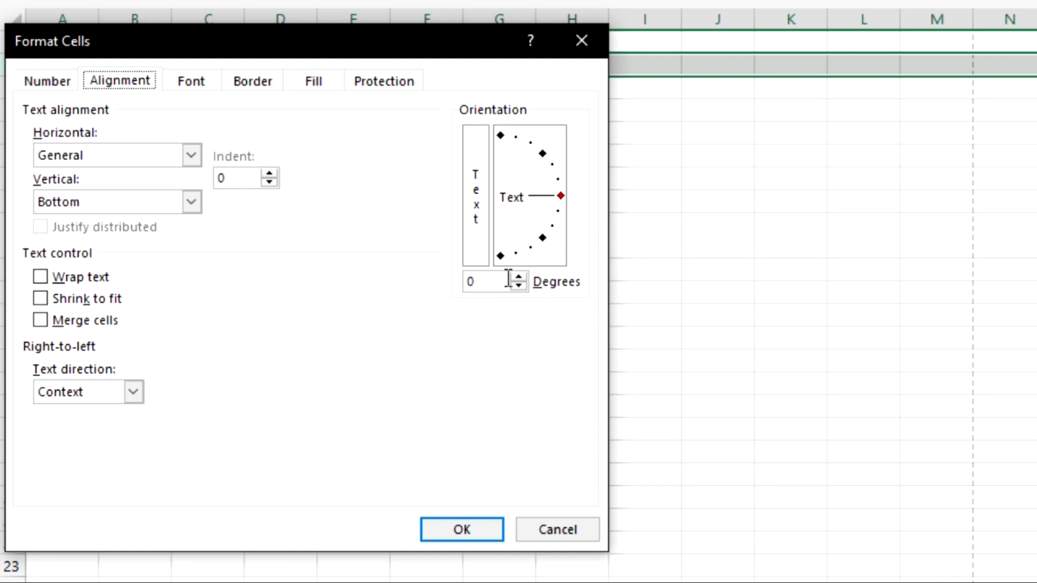
click(541, 154)
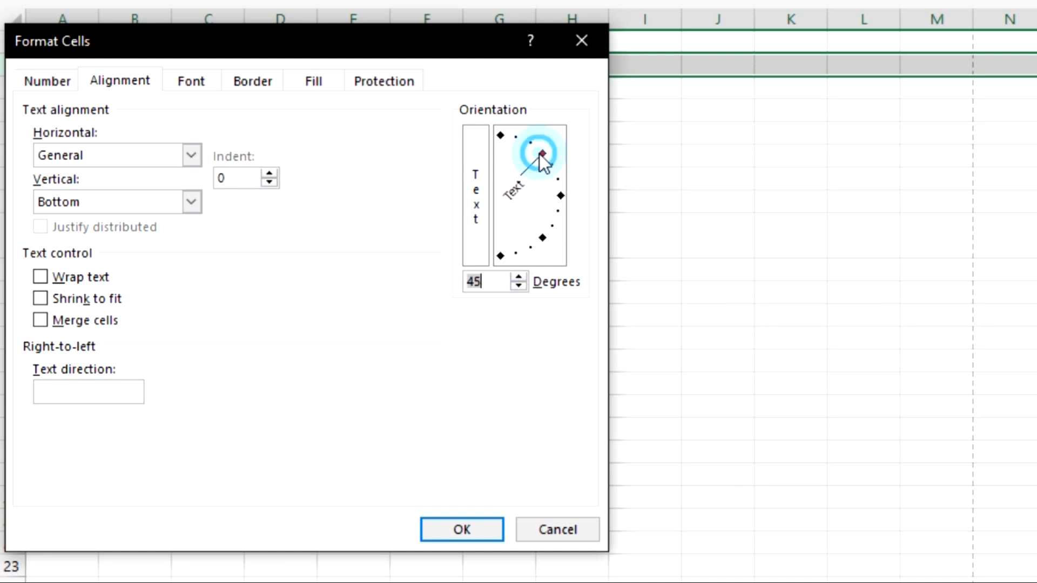
click(561, 196)
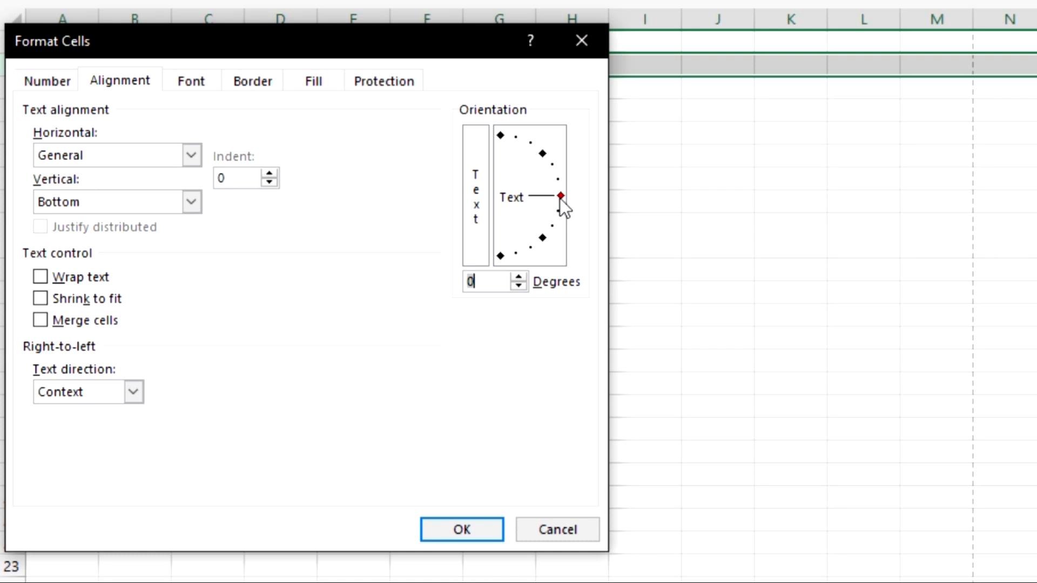
click(542, 155)
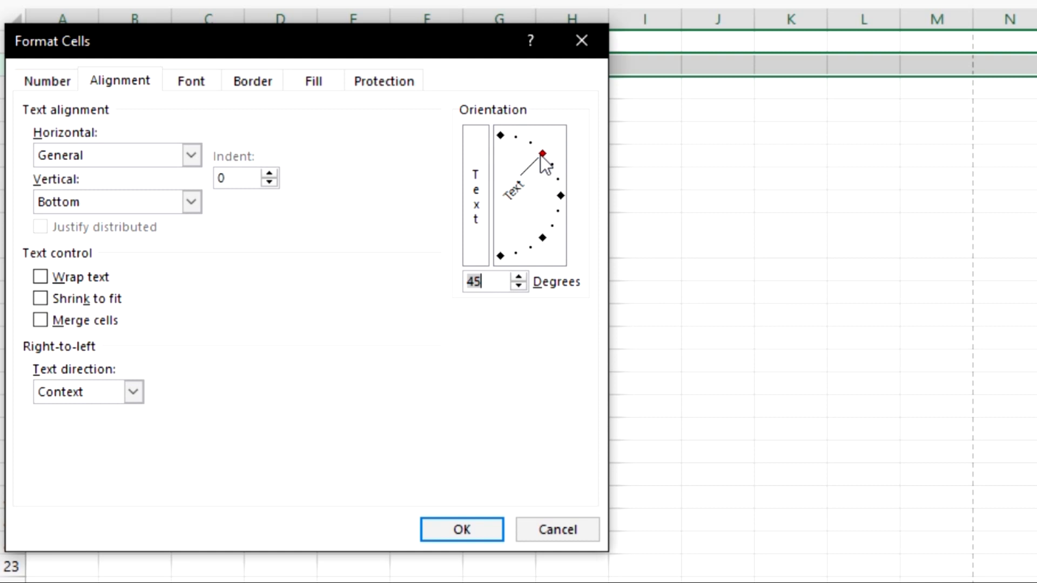
click(499, 138)
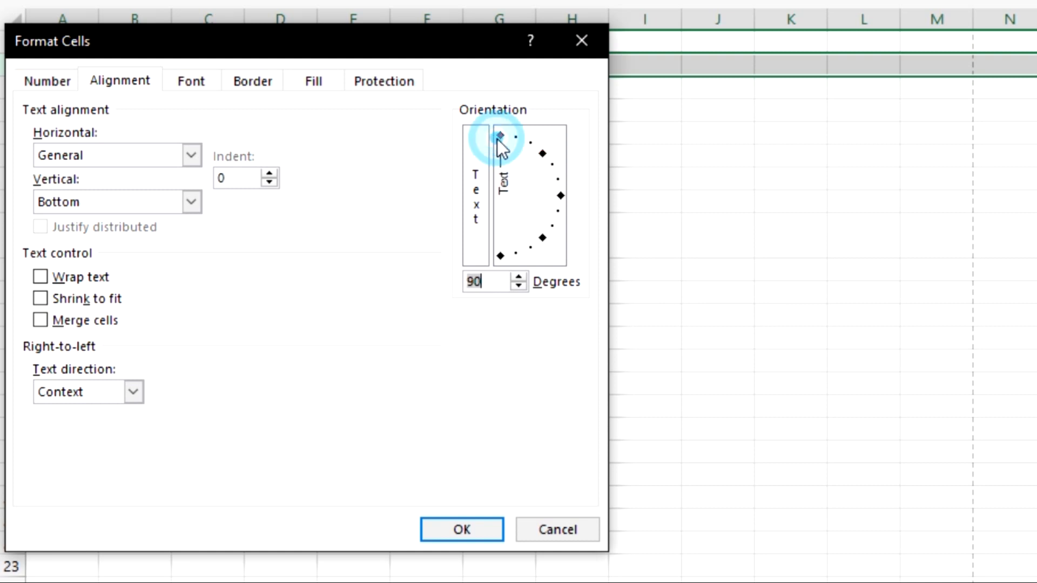
click(542, 154)
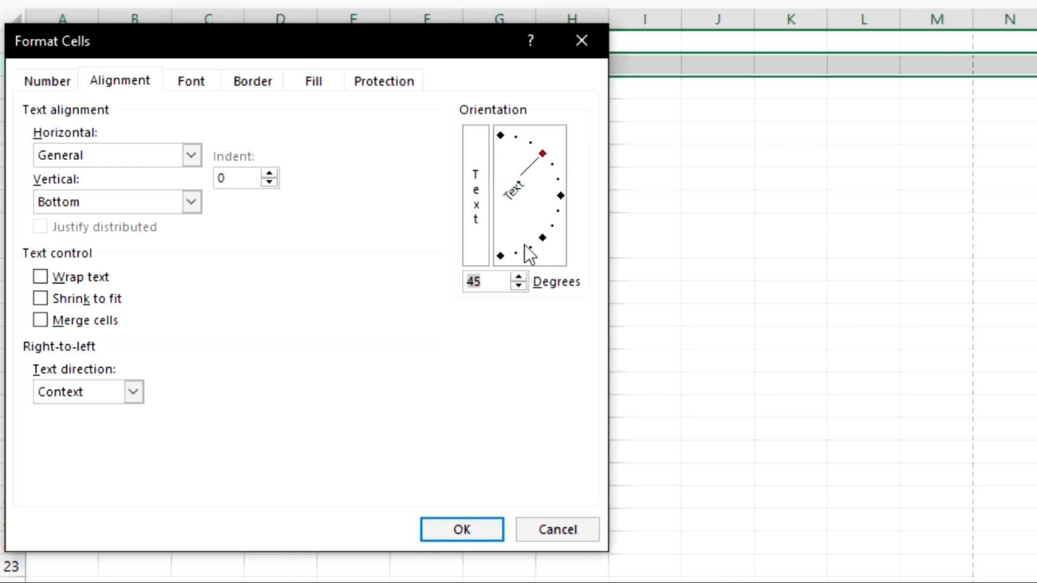
click(518, 277)
click(518, 289)
click(490, 287)
double_click(490, 286)
text(45)
click(467, 522)
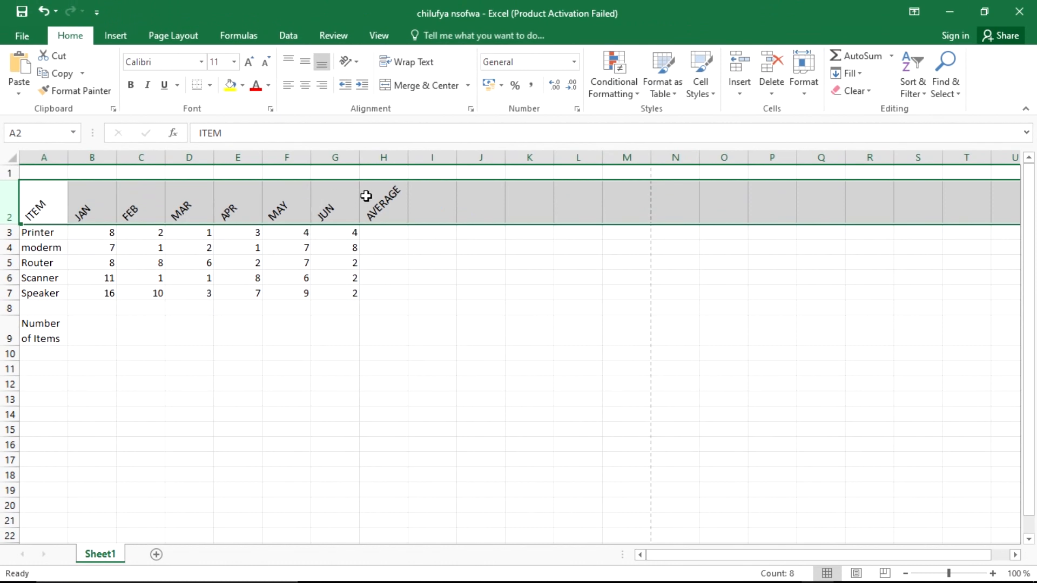
Step: Undo the row 2 rotation and select the header cells A2:G2
key(ctrl+z)
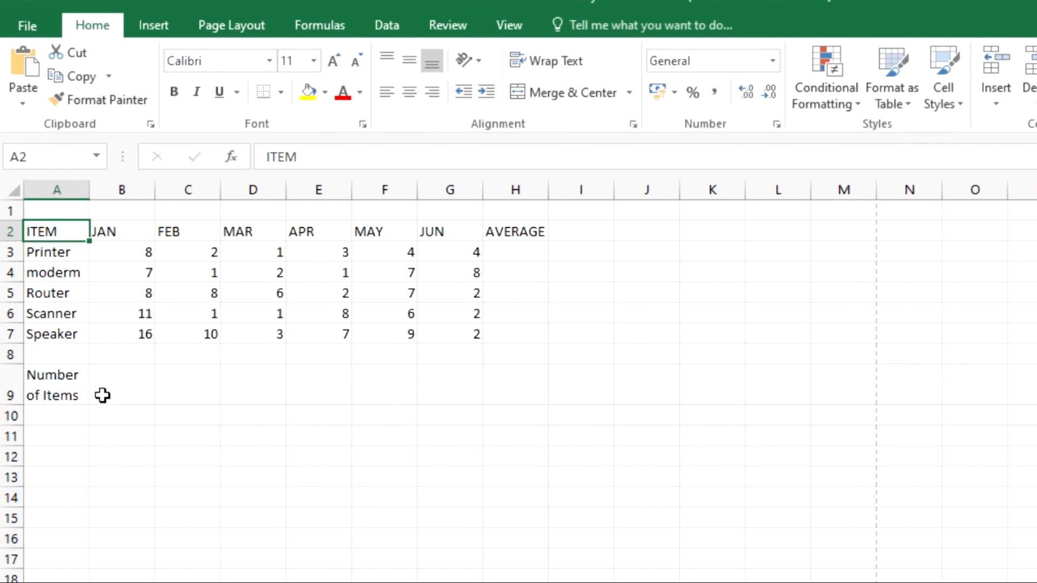
click(143, 400)
drag(48, 253, 487, 265)
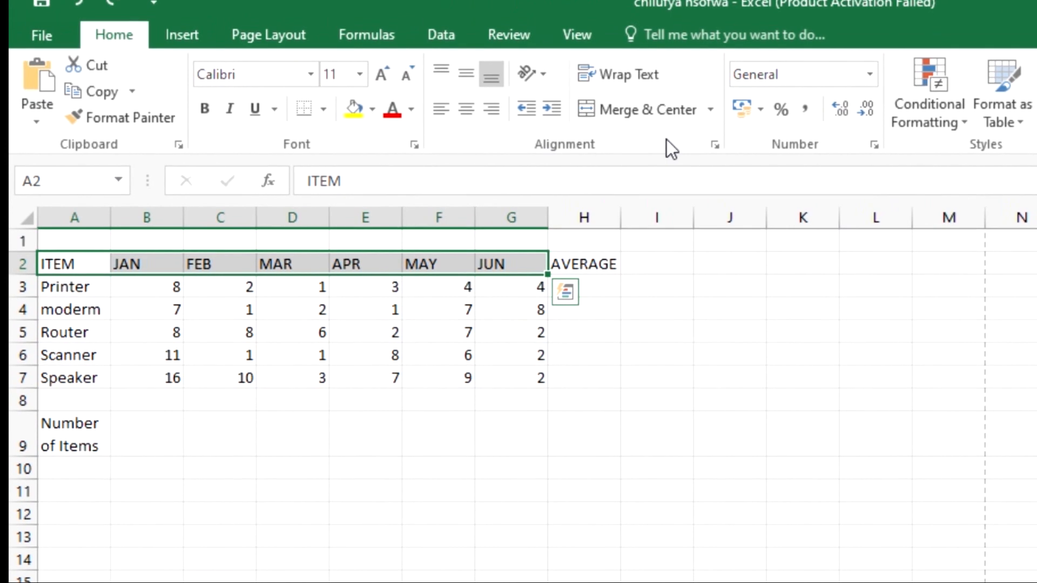
Step: Set the A2:G2 text orientation to 45 degrees in the alignment settings
click(716, 144)
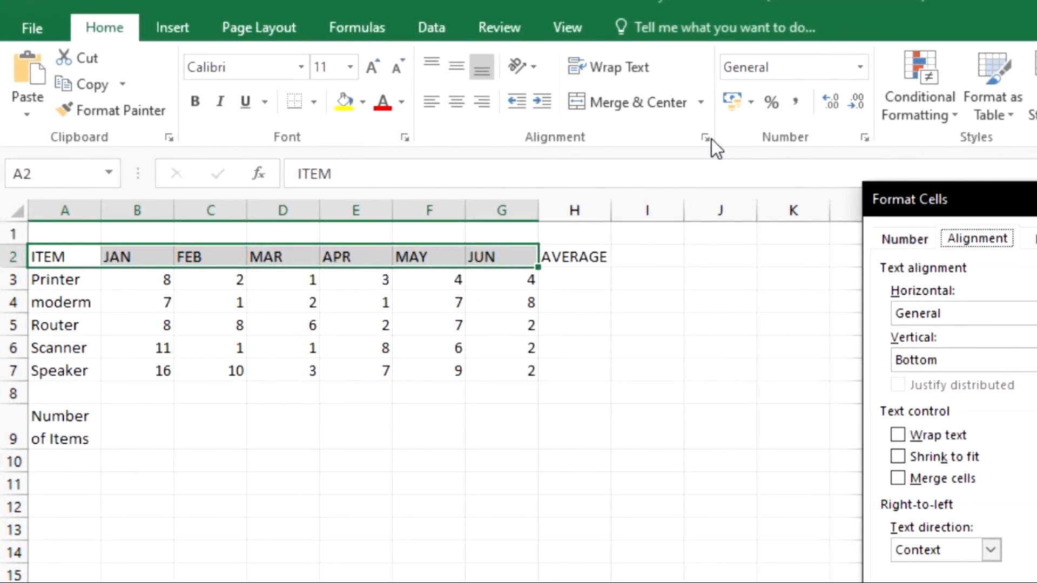
drag(1026, 195, 634, 167)
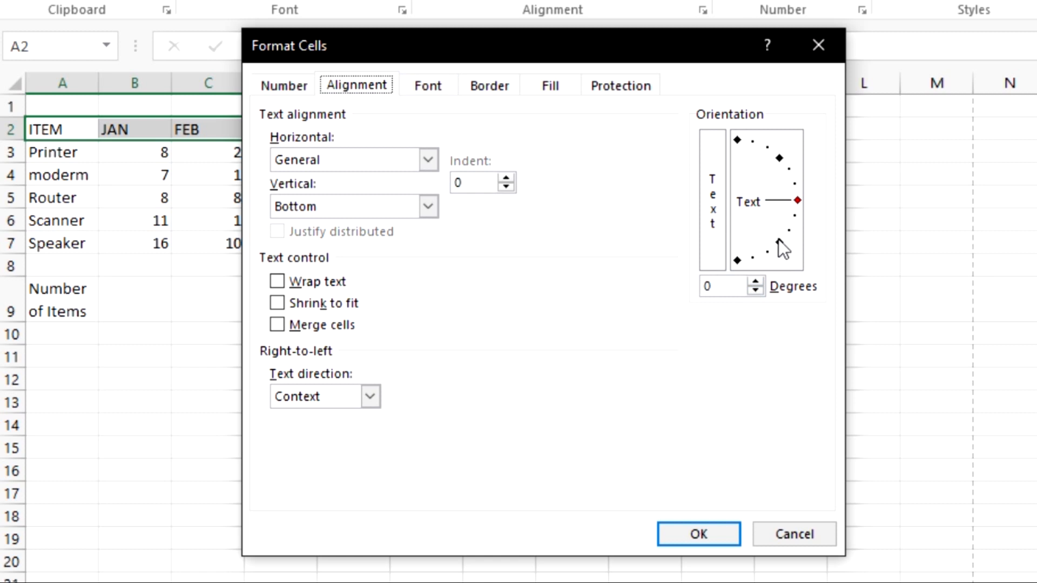
click(755, 281)
click(755, 281)
click(756, 281)
click(760, 291)
click(760, 292)
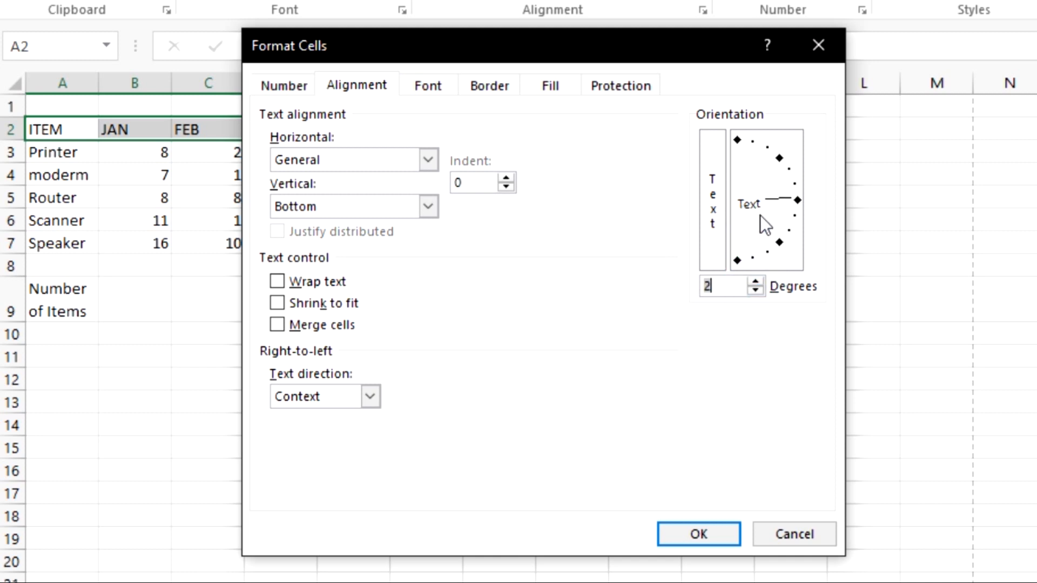
click(779, 158)
click(742, 145)
click(798, 201)
click(780, 158)
click(738, 141)
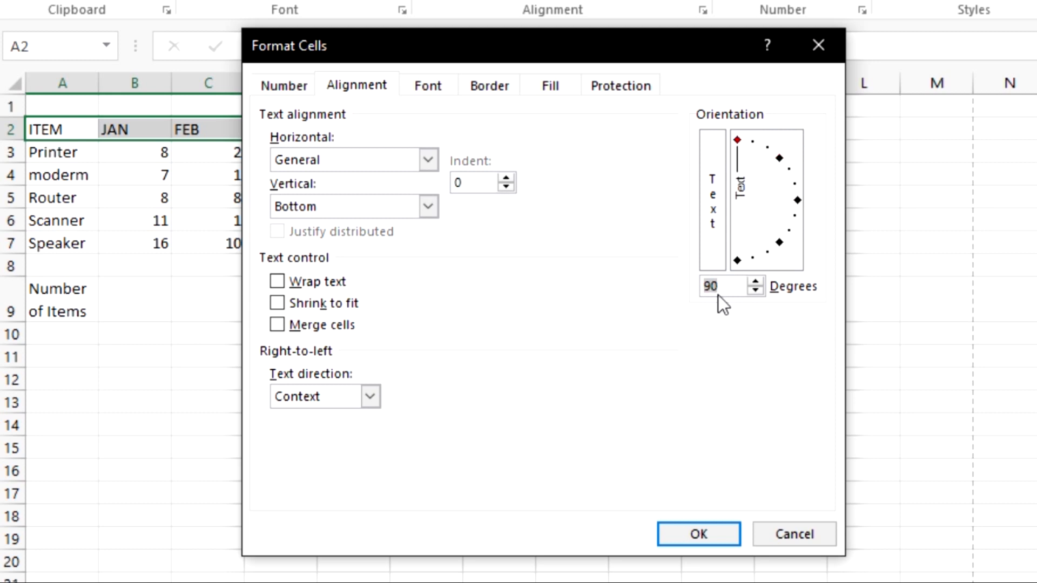
click(720, 287)
key(BackSpace)
key(BackSpace)
text(45)
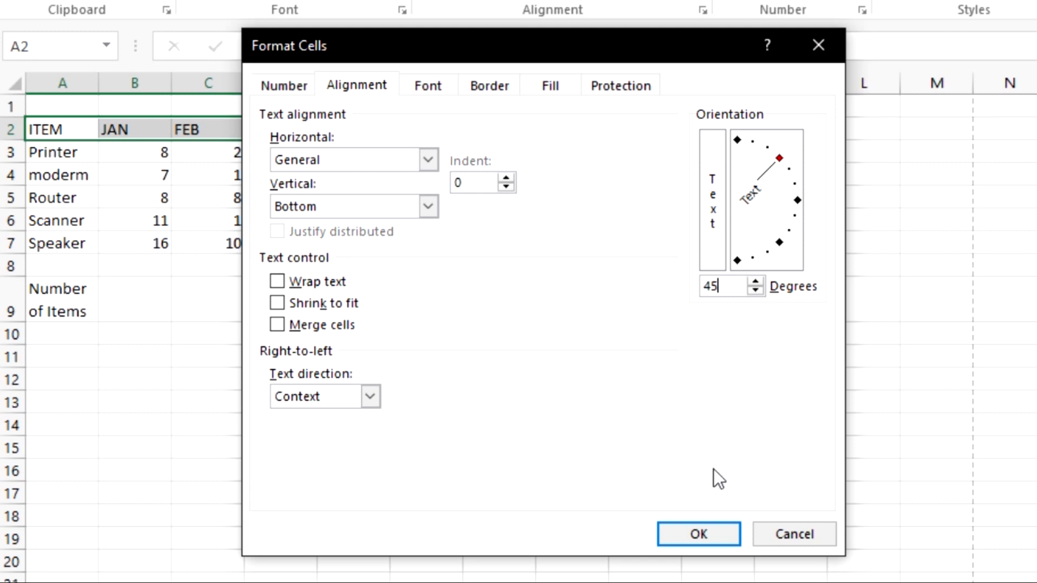
click(715, 531)
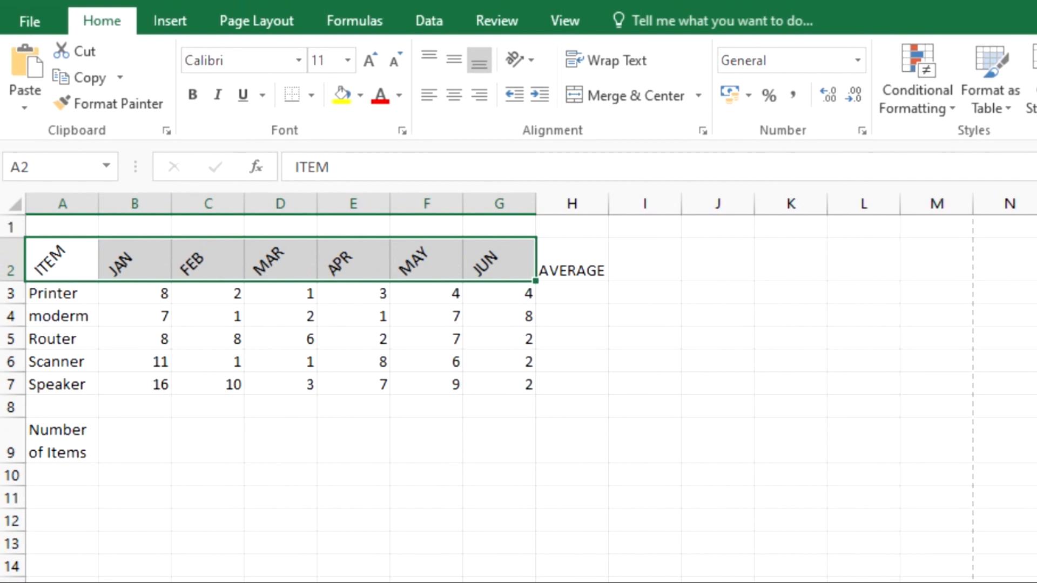
click(500, 581)
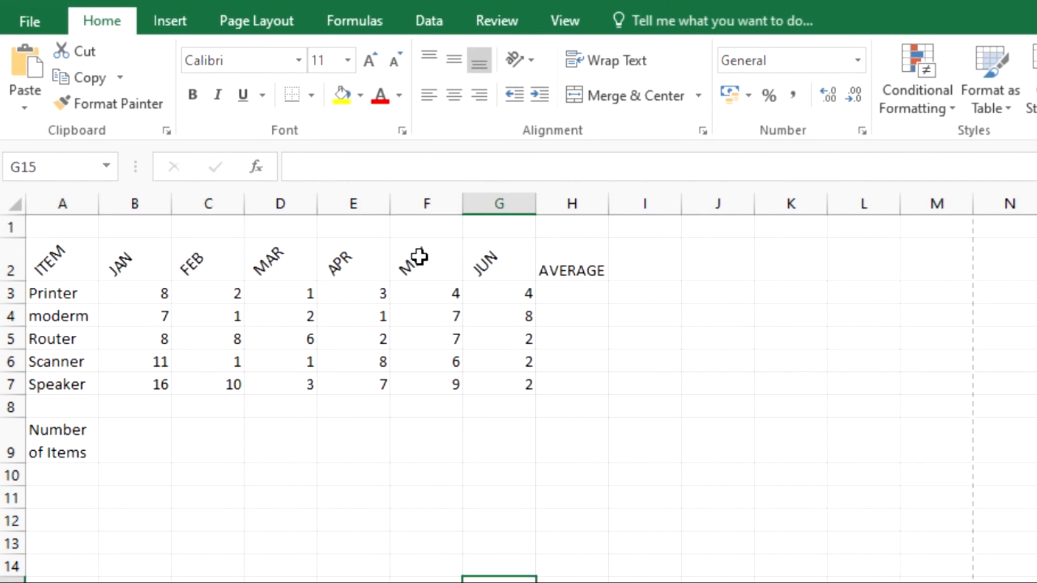
click(869, 540)
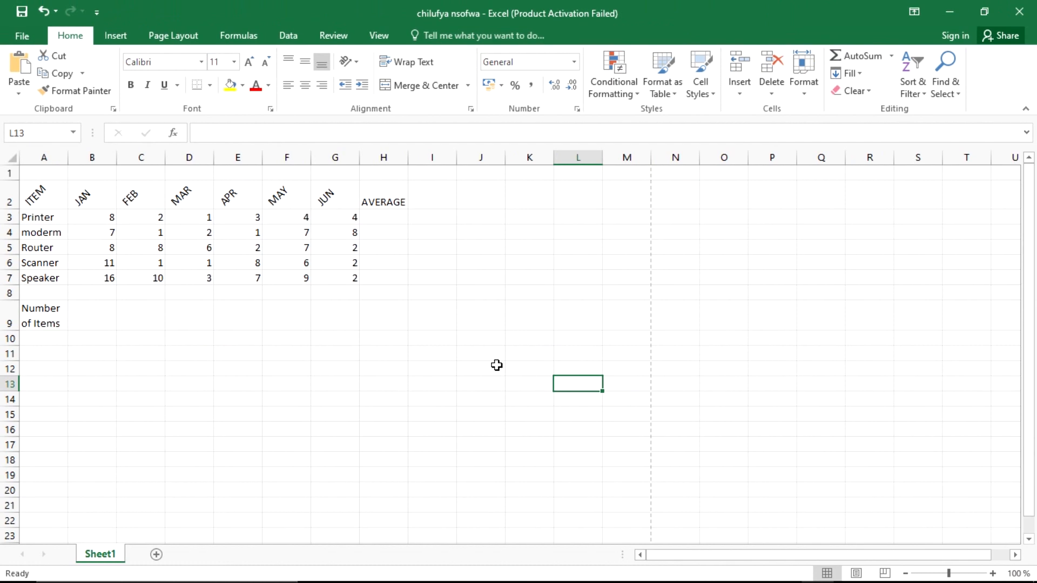
Step: Check the exam question sheet against the worksheet, picking A1 for the title, ending in Excel
key(alt+Tab)
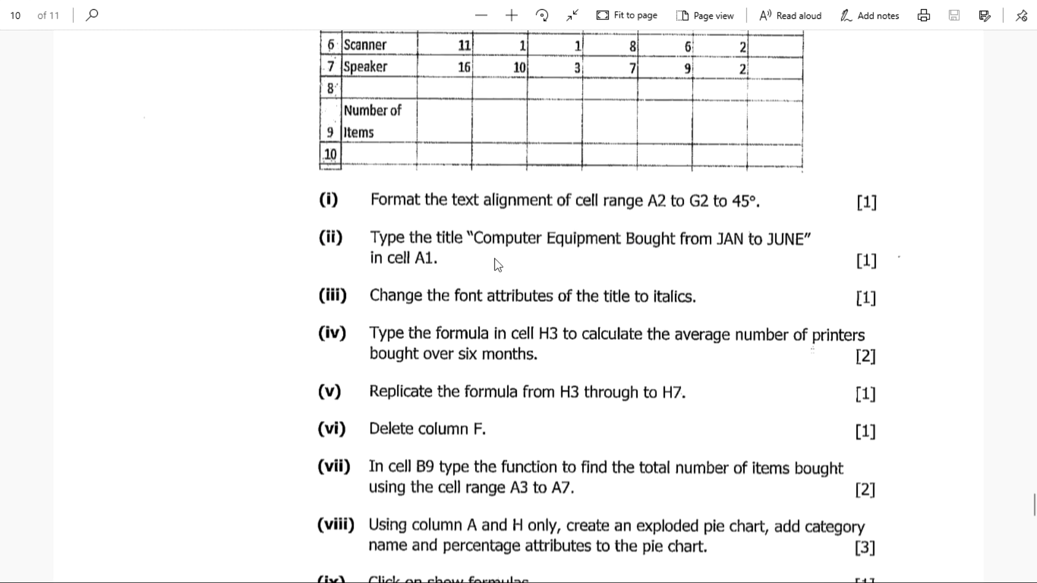
key(alt+Tab)
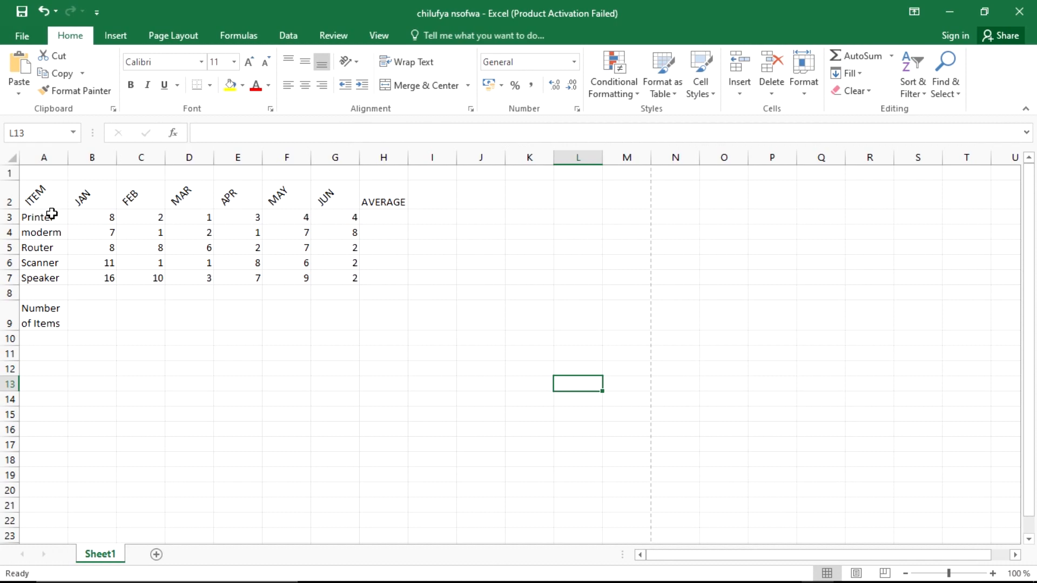
click(47, 174)
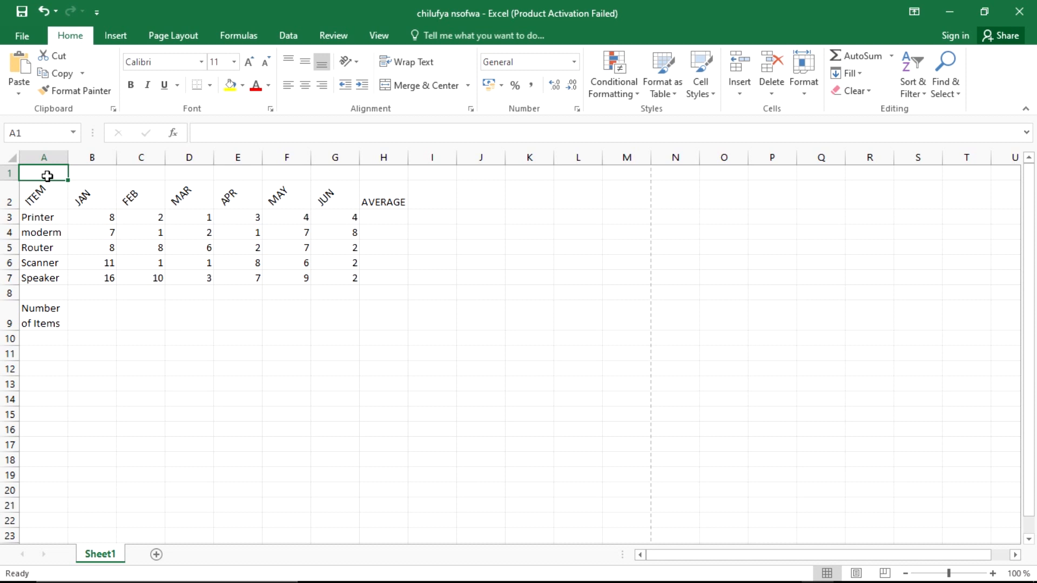
key(alt+Tab)
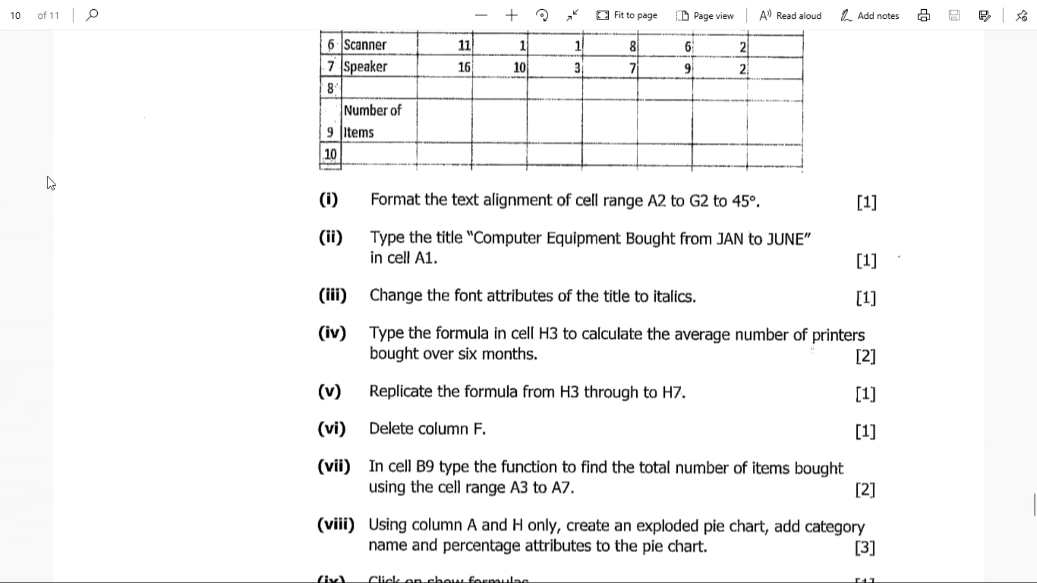
key(alt+Tab)
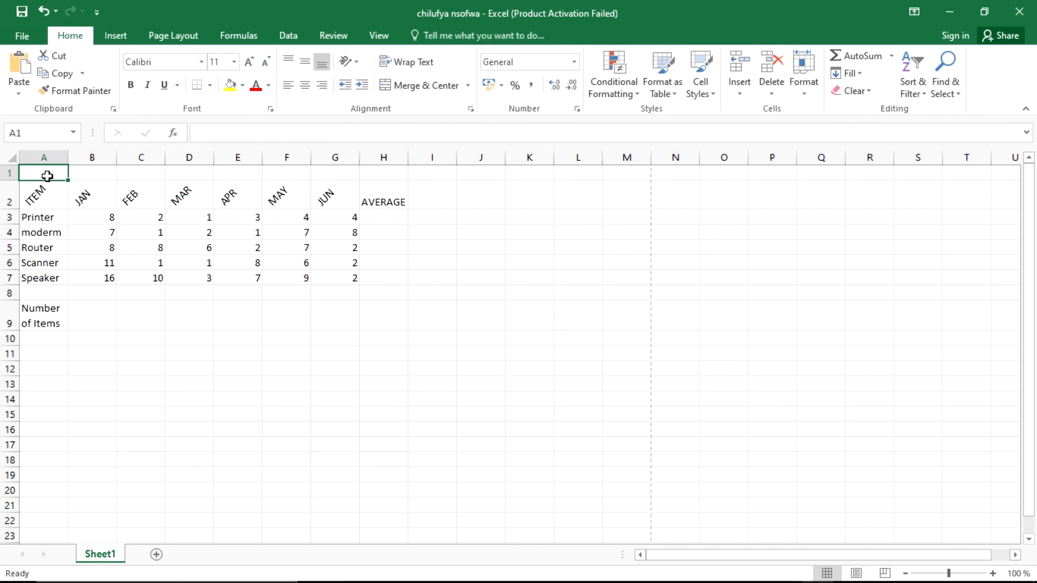
Step: Type 'Computer Equipments Bought from JAN to JUNE' into A1, checking wording against the question sheet
text(C)
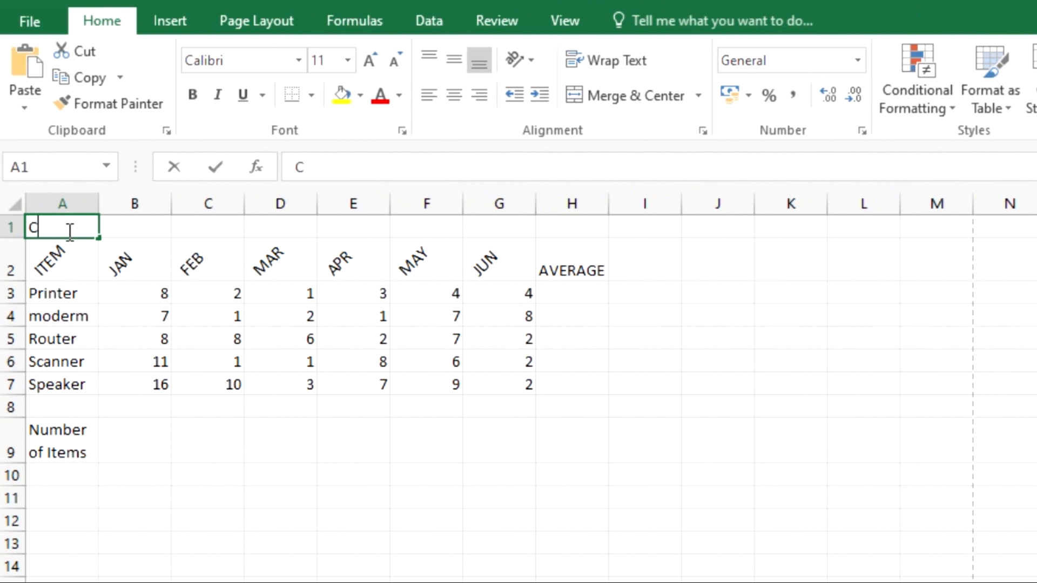
text(omputer)
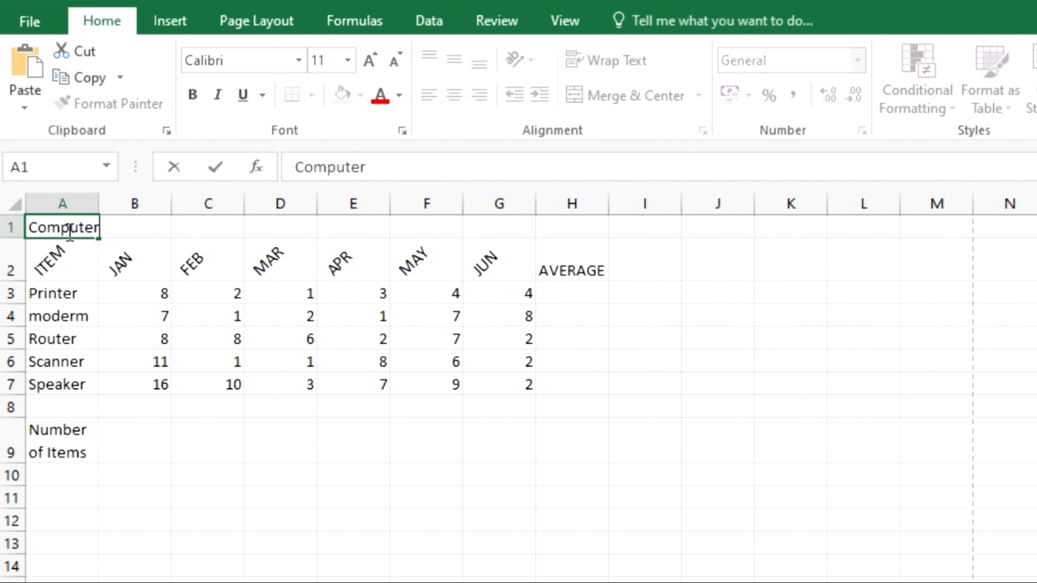
text( Equip)
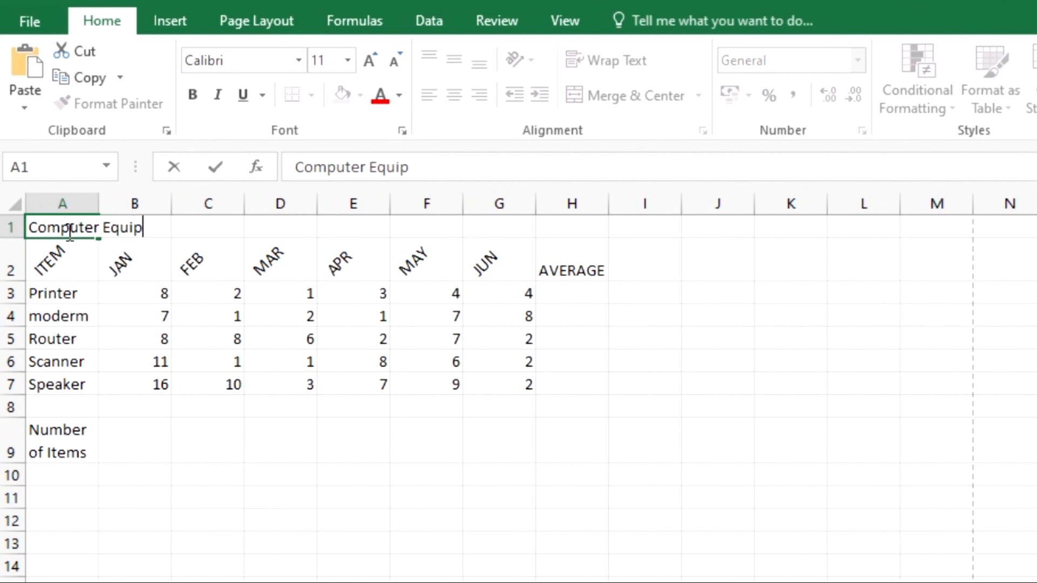
text(ments)
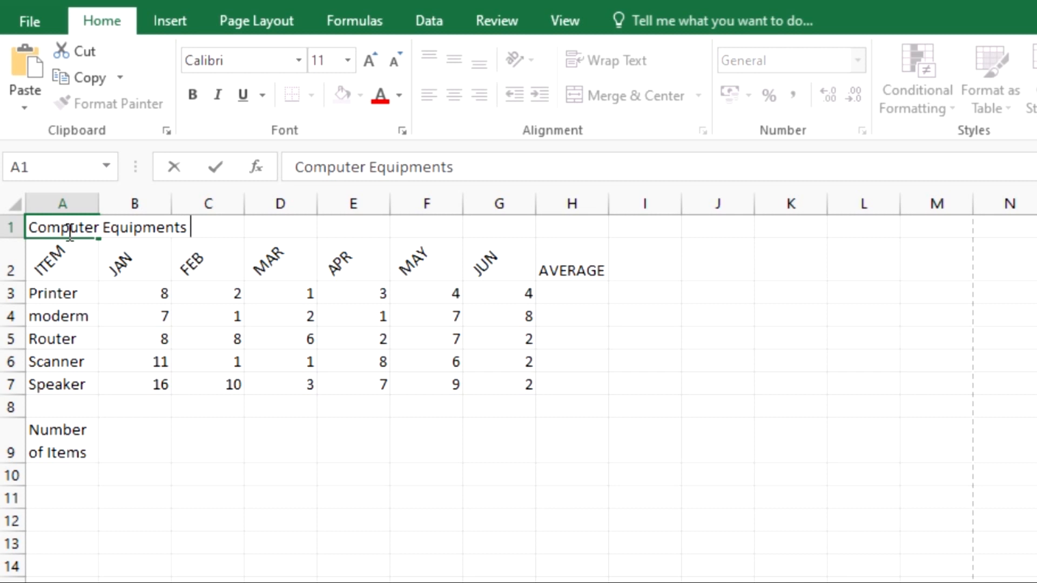
text( Bou)
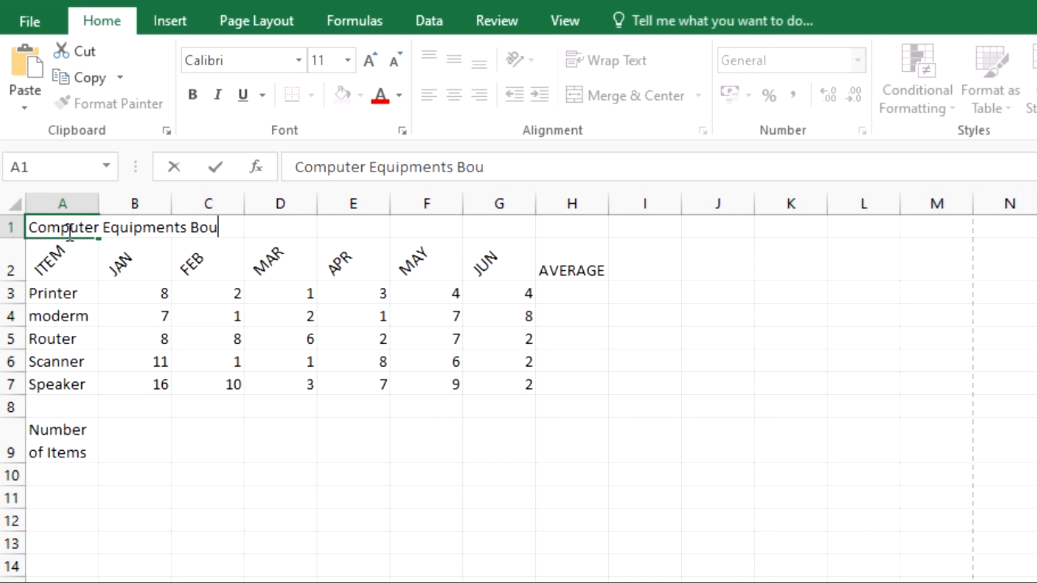
text(ght from j)
key(BackSpace)
text(JAN )
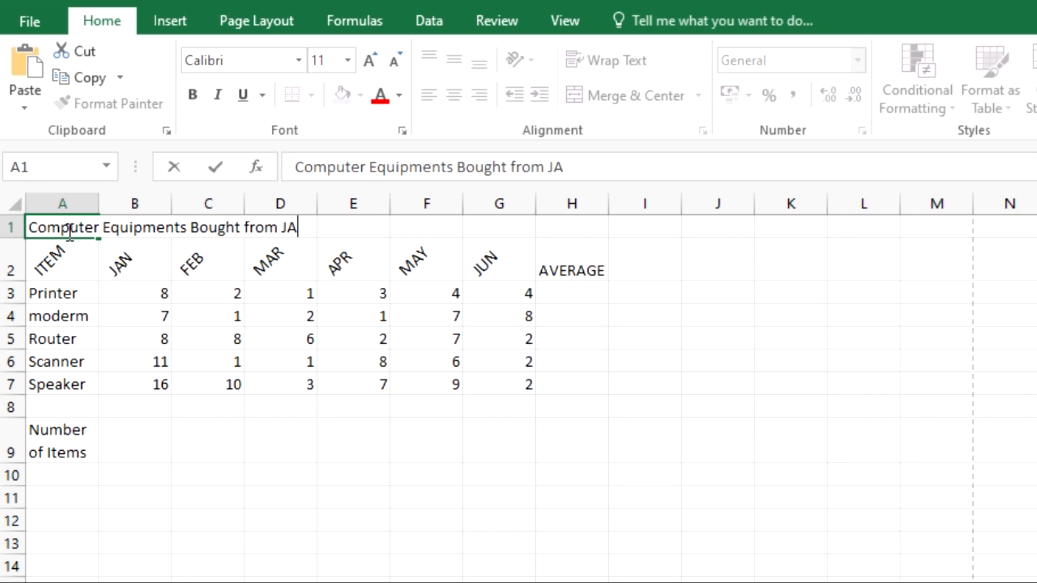
text(to JUNE)
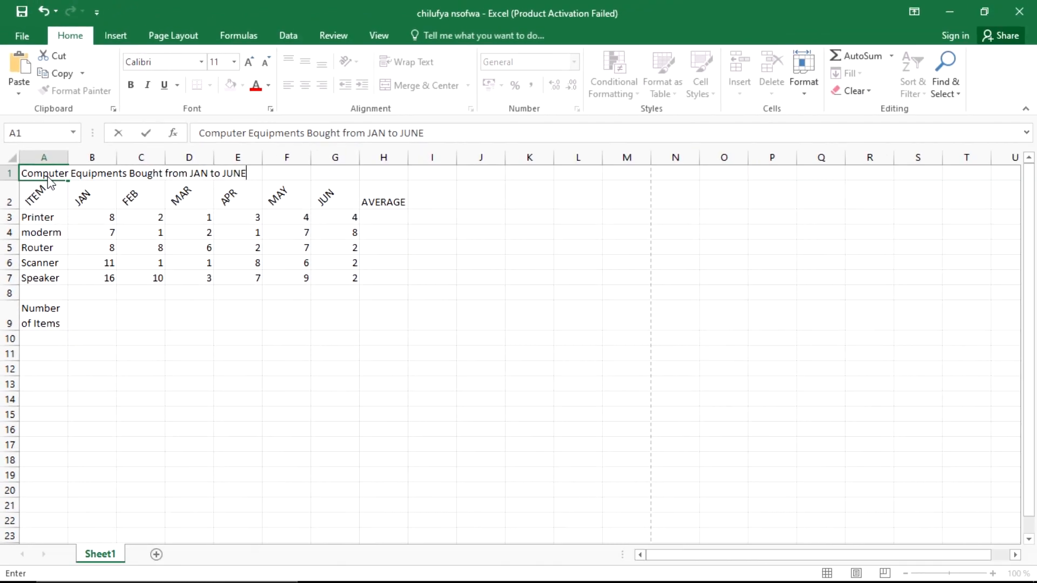
key(alt+Tab)
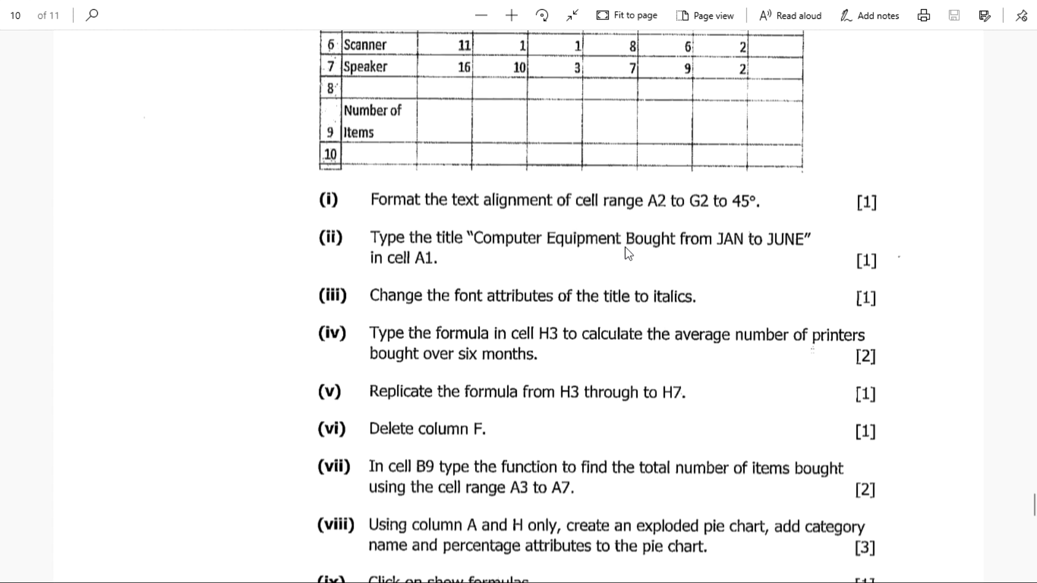
key(alt+Tab)
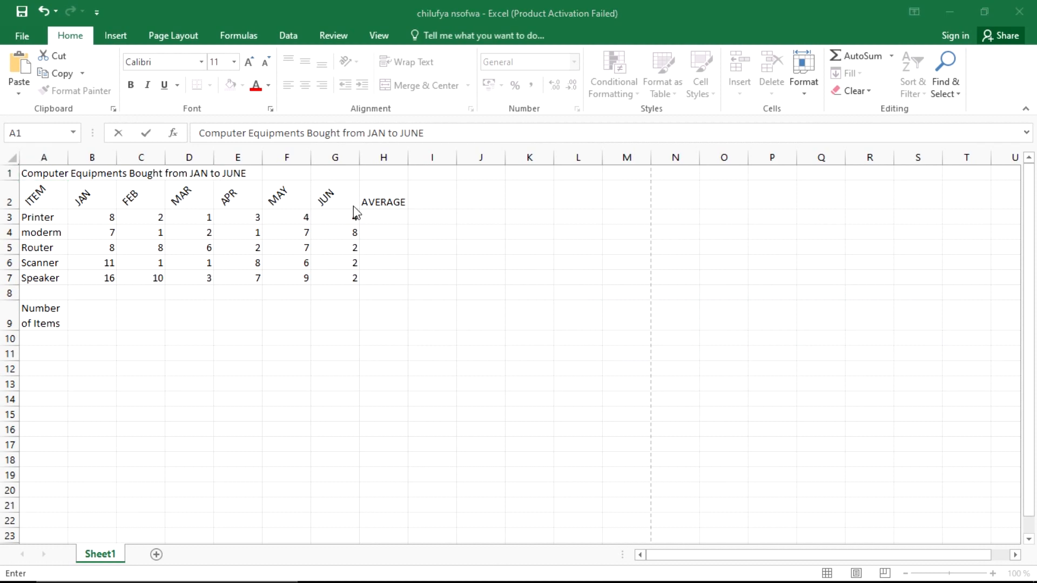
key(alt+Tab)
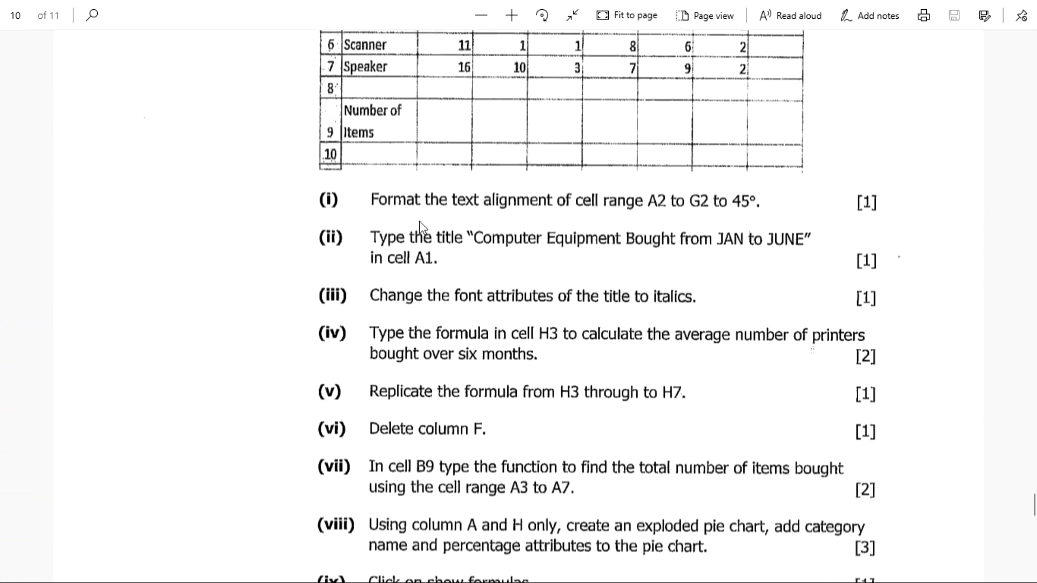
key(alt+Tab)
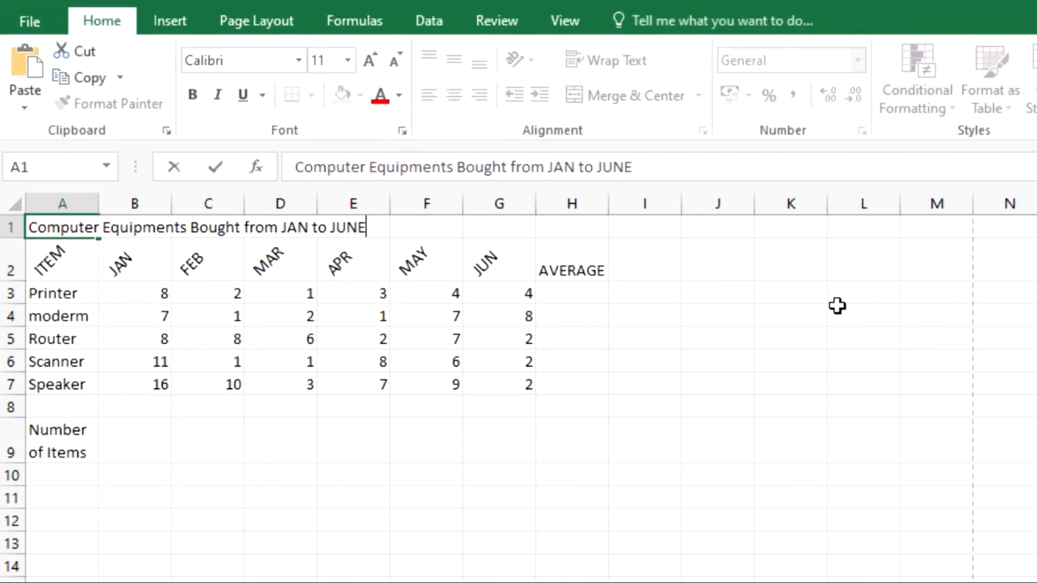
Step: Widen column A to about 43.86 so the title and Number of Items label fit
key(Escape)
key(ctrl+space)
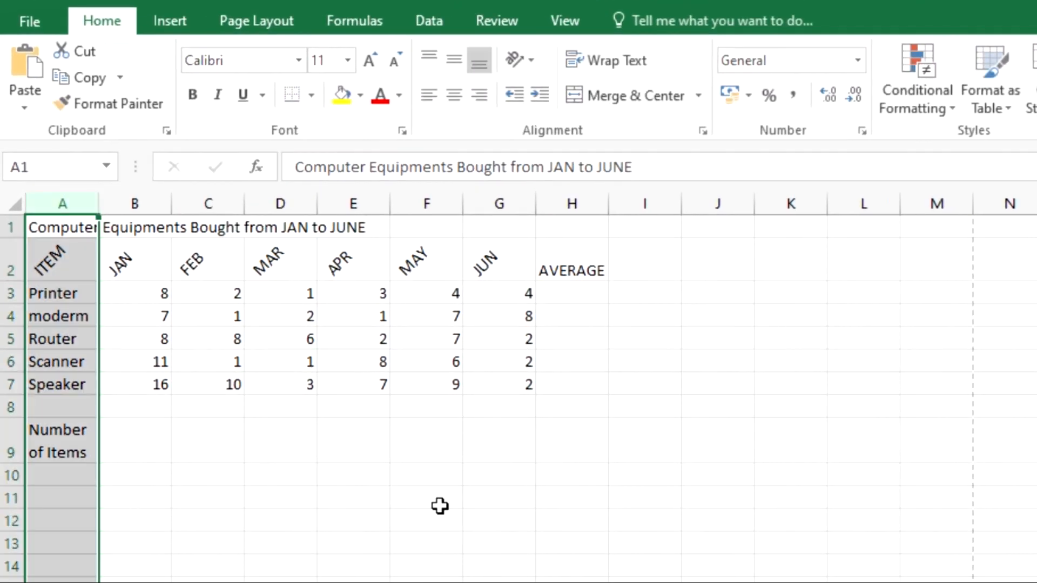
click(235, 543)
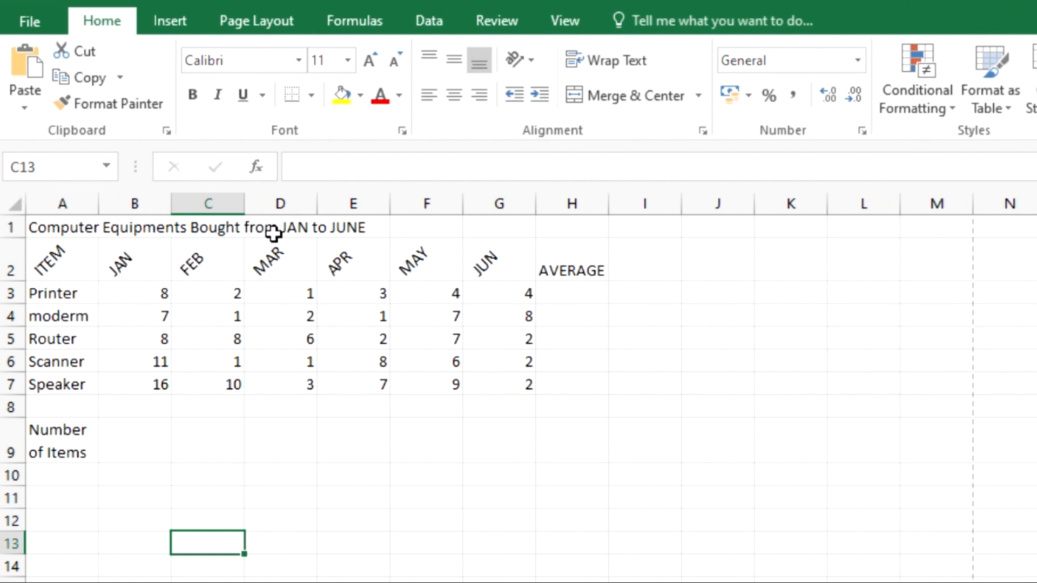
click(60, 202)
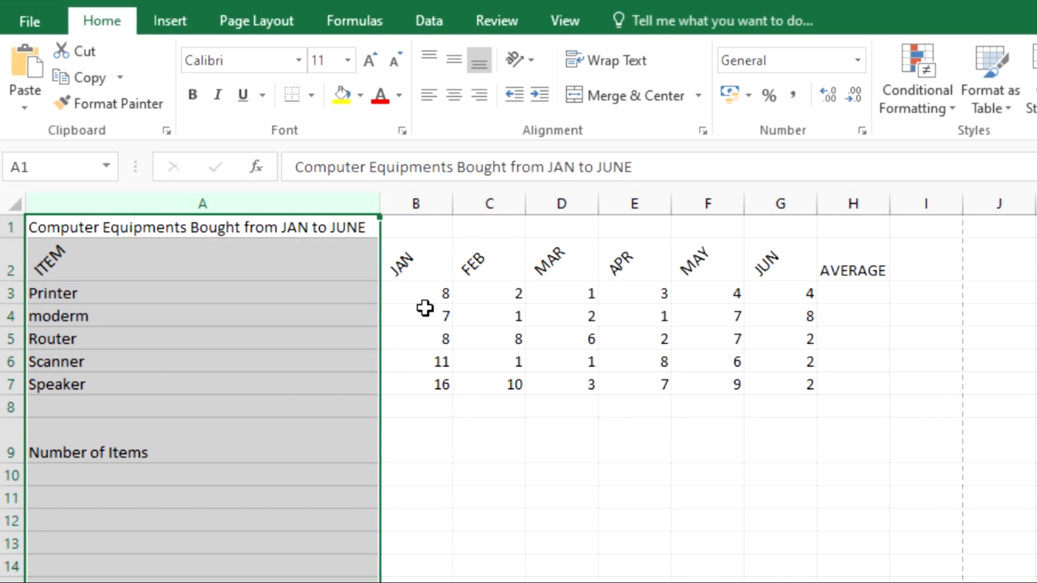
click(492, 543)
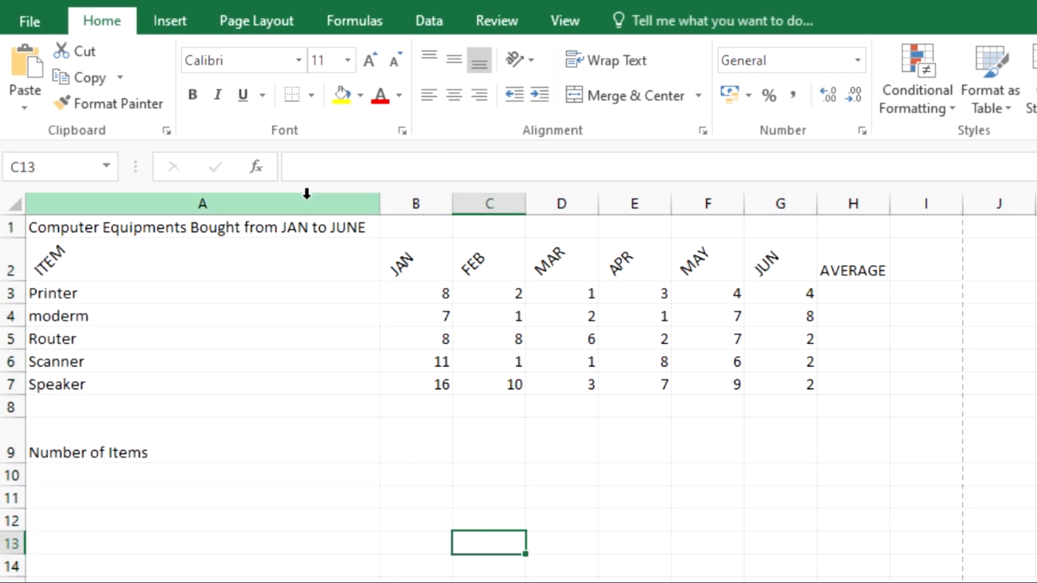
click(306, 194)
mouse_move(384, 204)
mouse_down()
mouse_move(394, 201)
mouse_move(374, 188)
mouse_up()
drag(378, 188, 382, 188)
click(490, 454)
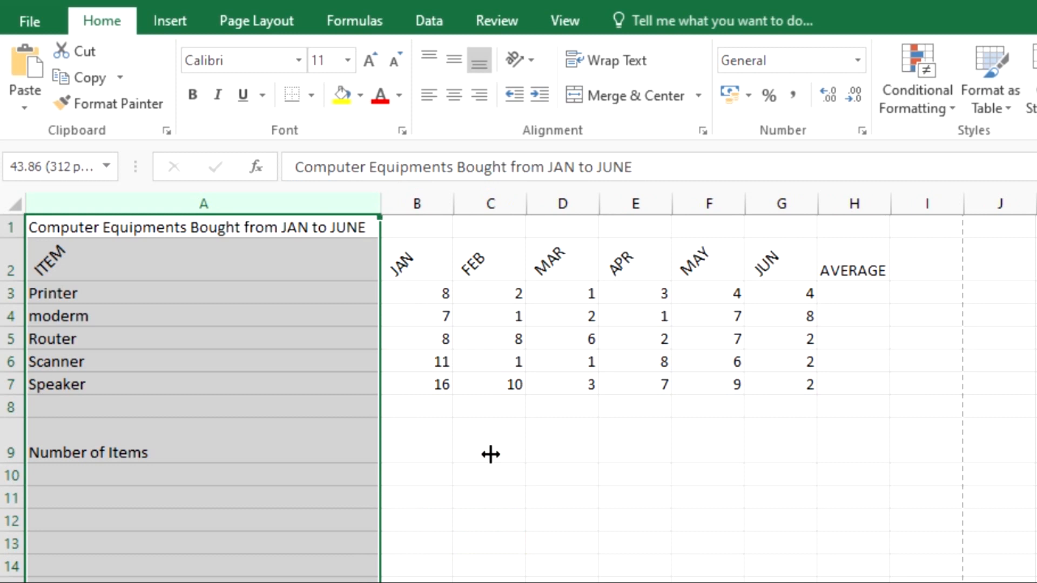
click(490, 454)
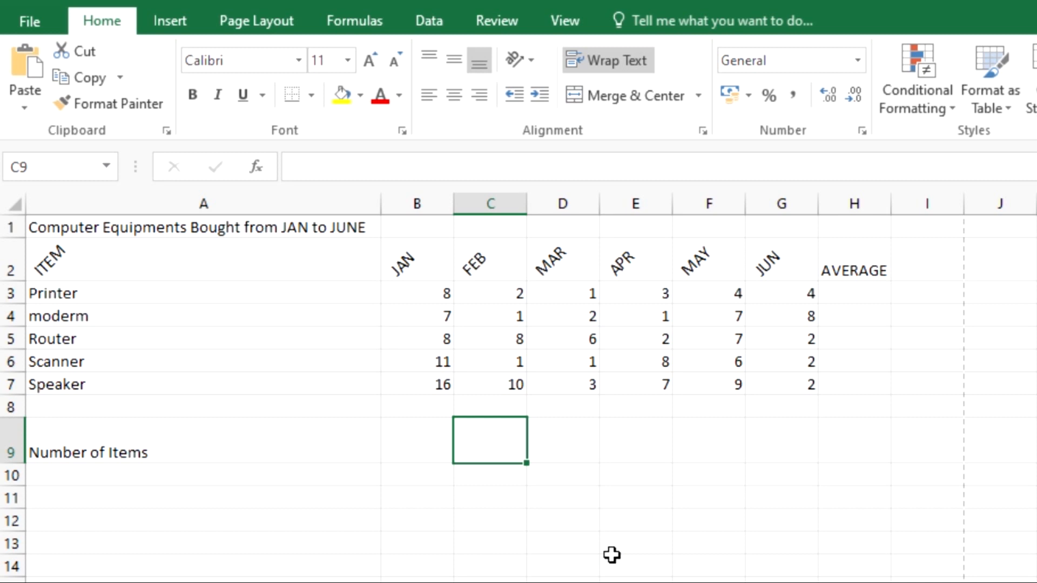
key(alt+Tab)
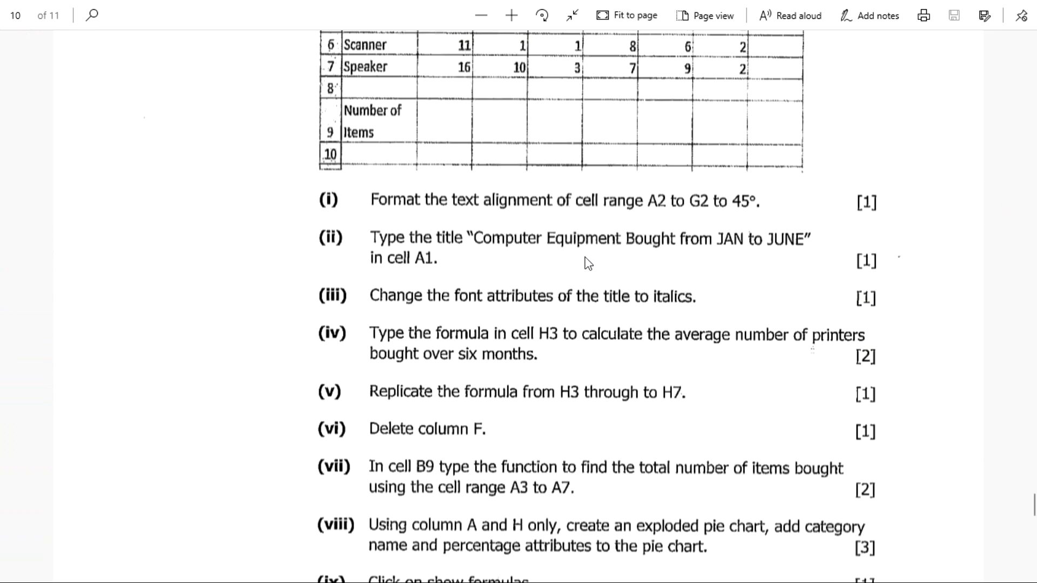
Step: Scroll the exam PDF to the last questions up to Print, then reselect title cell A1
key(alt+Tab)
click(173, 396)
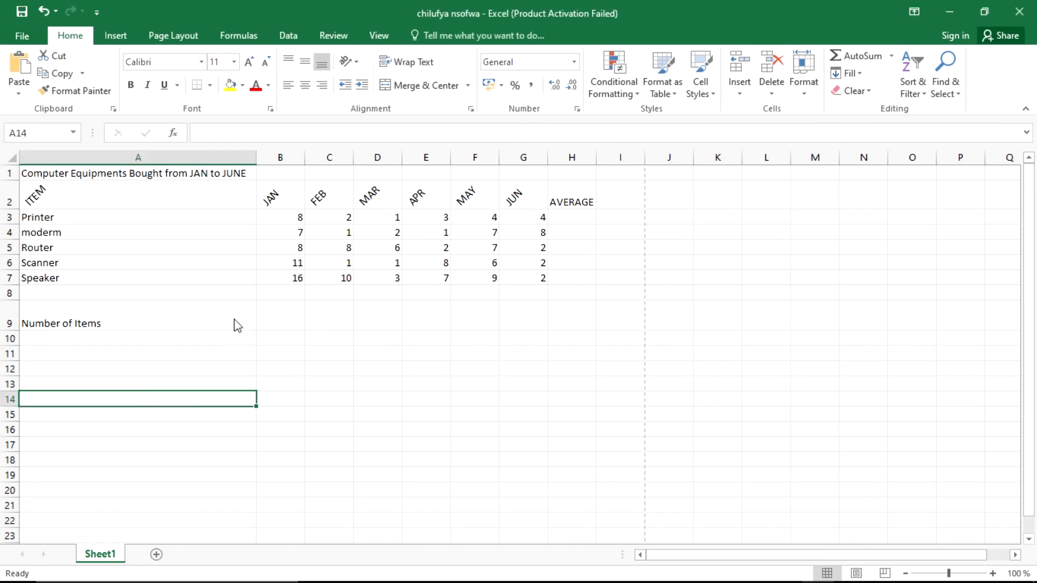
key(alt+Tab)
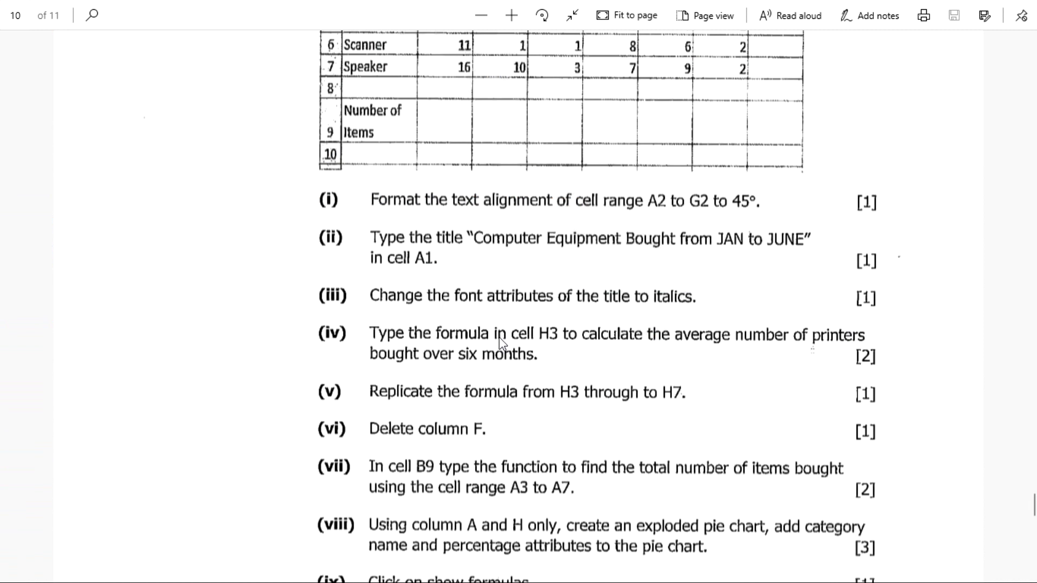
scroll(501, 342, down, 3)
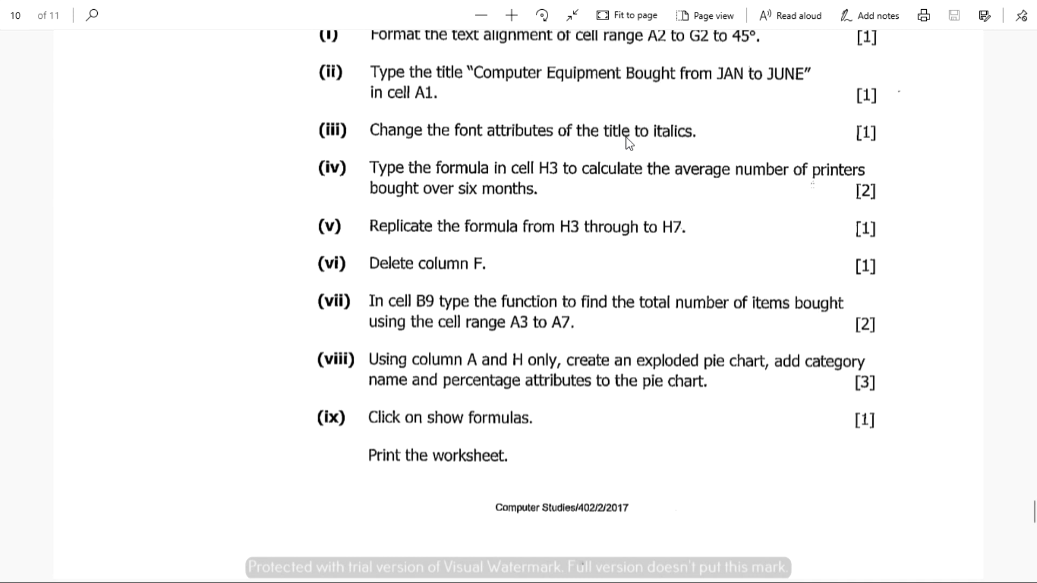
key(alt+Tab)
click(252, 325)
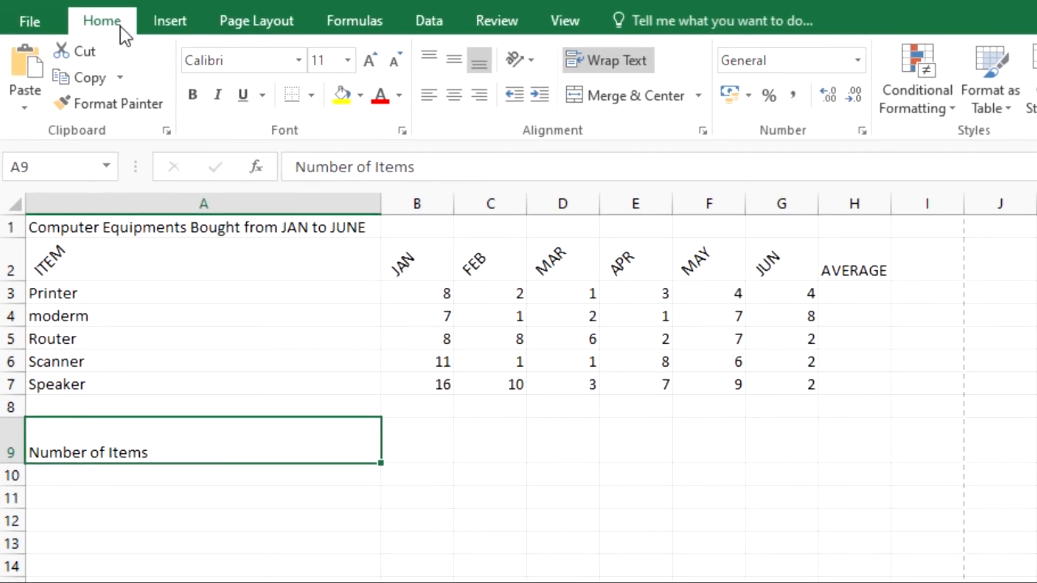
click(218, 95)
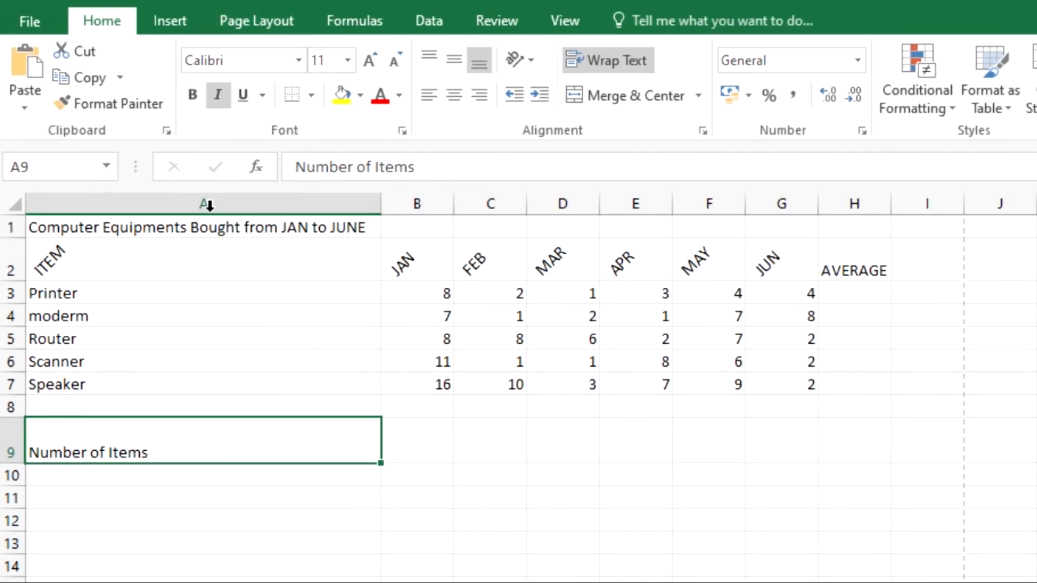
click(186, 229)
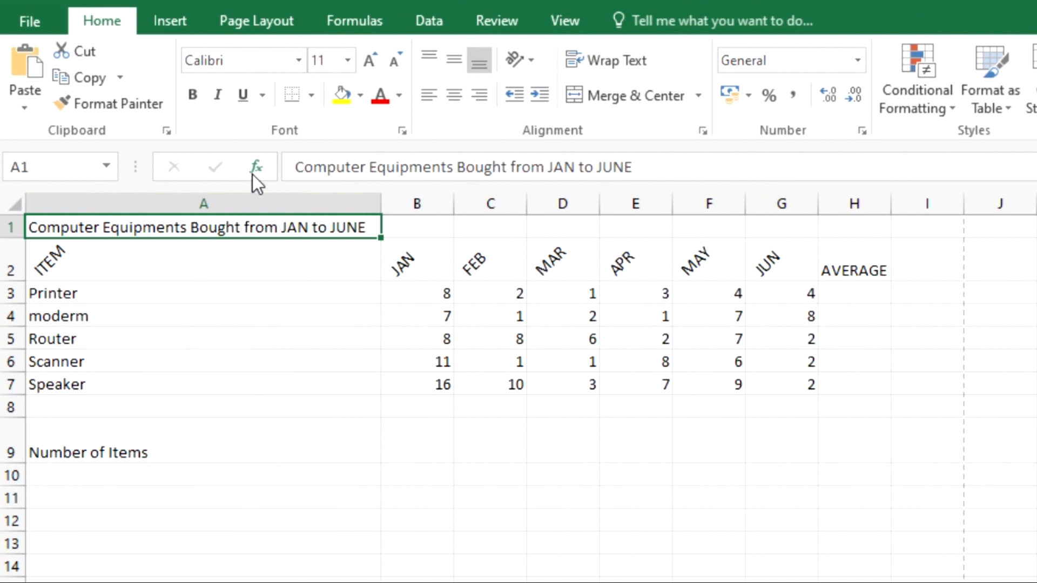
Step: Italicize the Computer Equipments title in A1
click(212, 97)
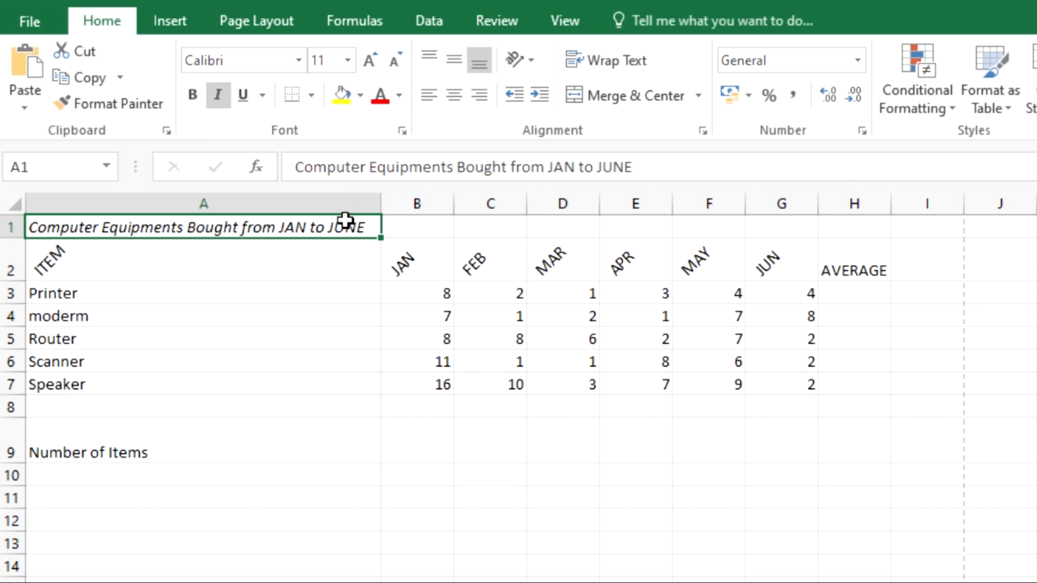
click(370, 355)
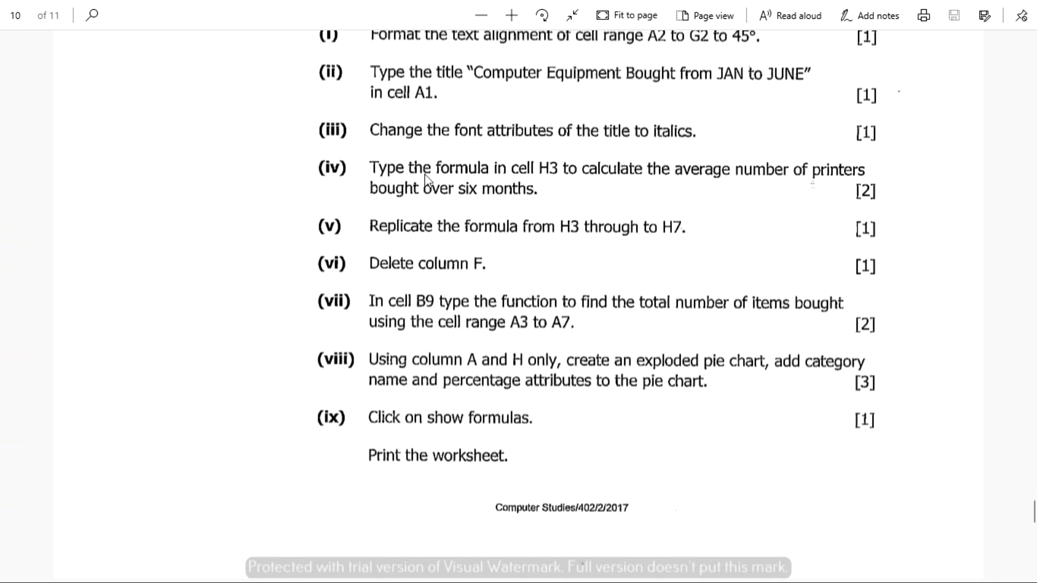
Step: Scroll through exam questions (i)–(viii), including the printers' average formula for H3
scroll(393, 176, up, 3)
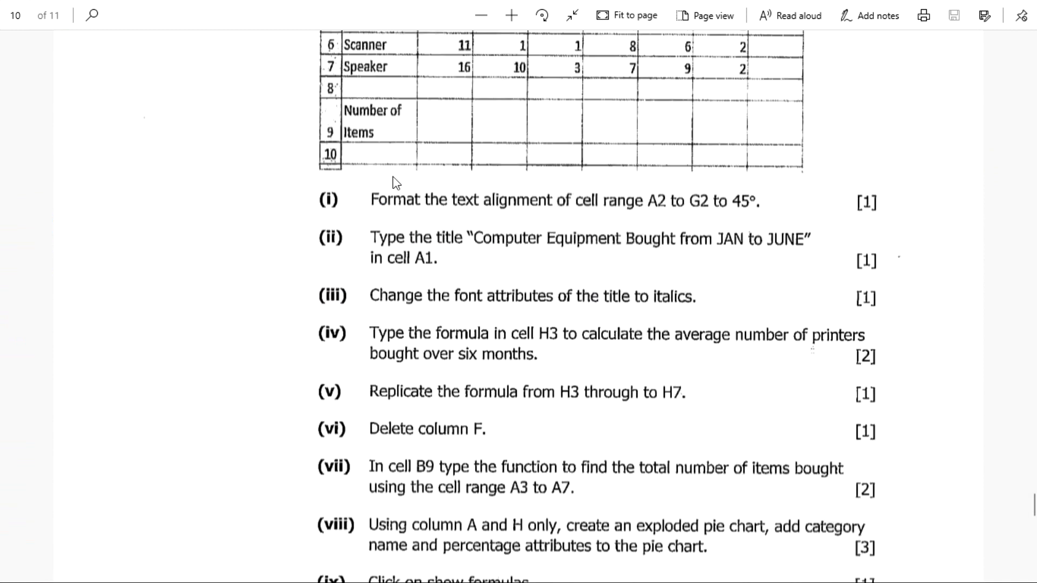
scroll(331, 338, down, 3)
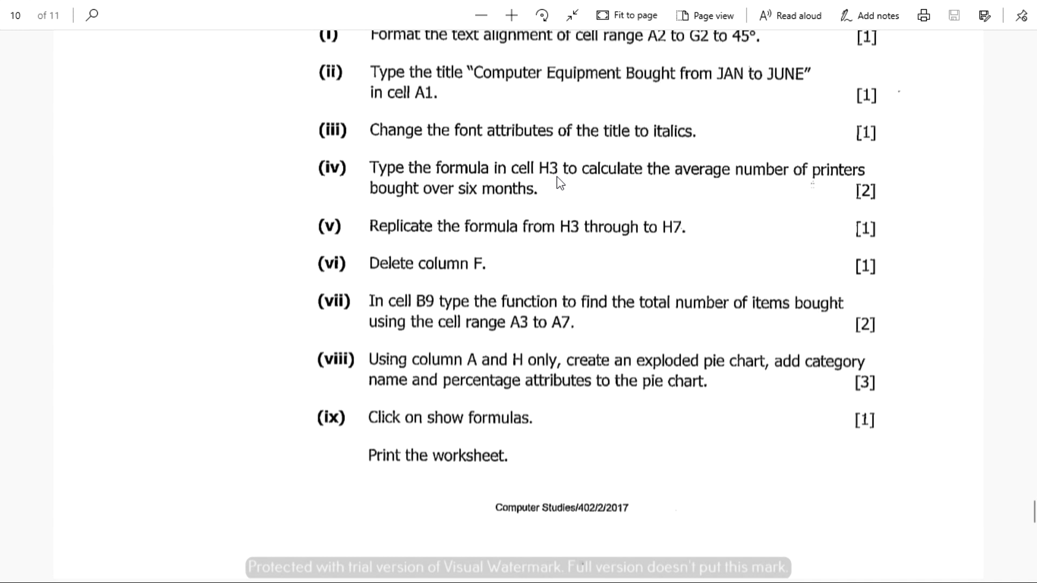
scroll(560, 183, up, 6)
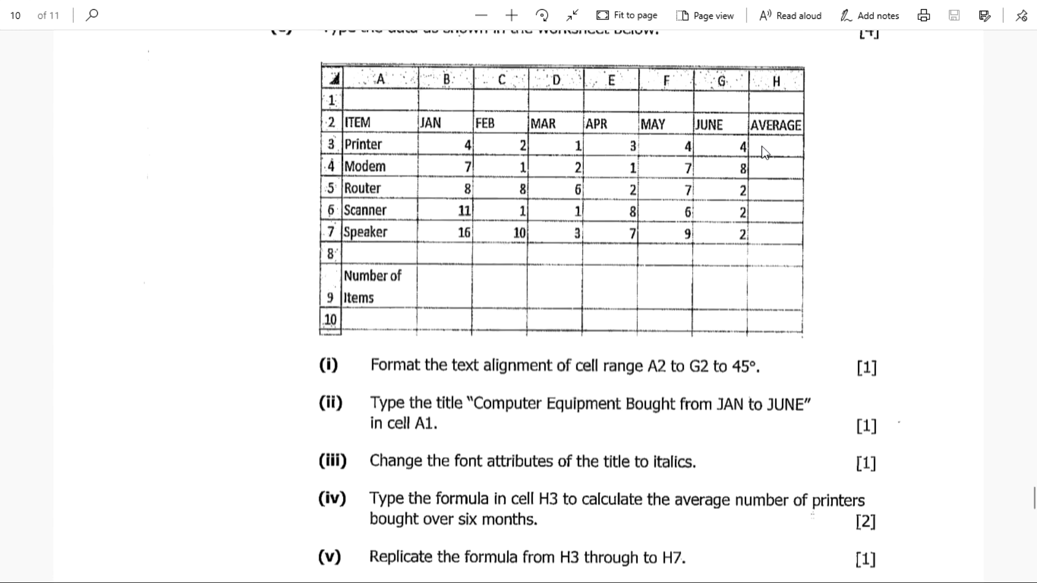
key(alt+Tab)
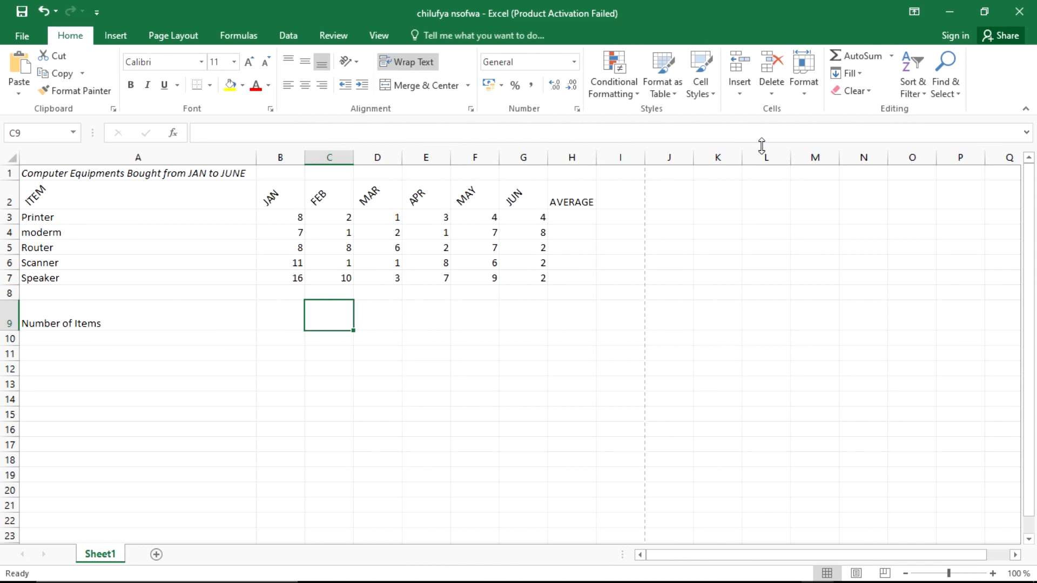
key(alt+Tab)
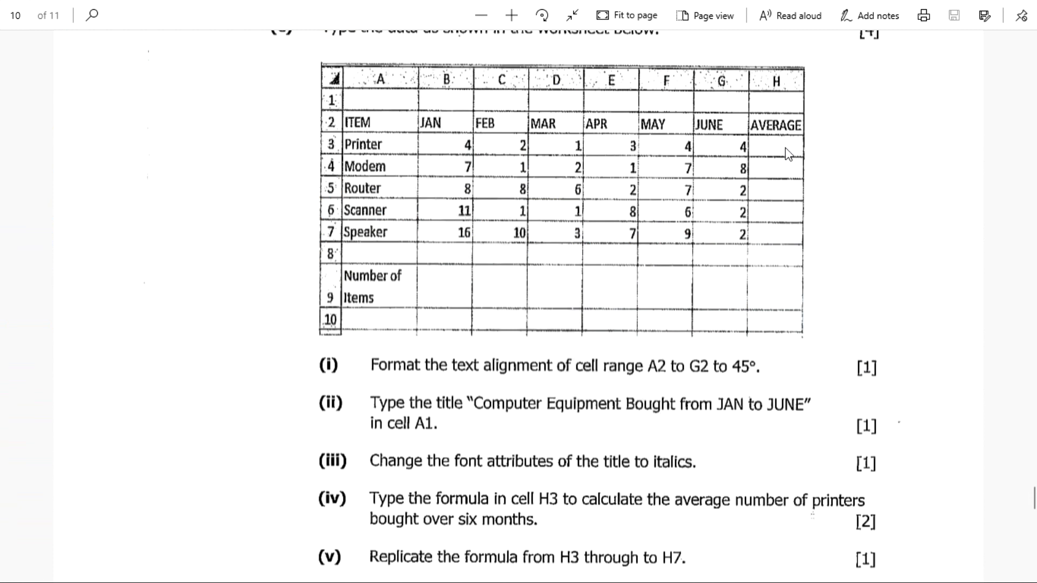
scroll(381, 408, down, 3)
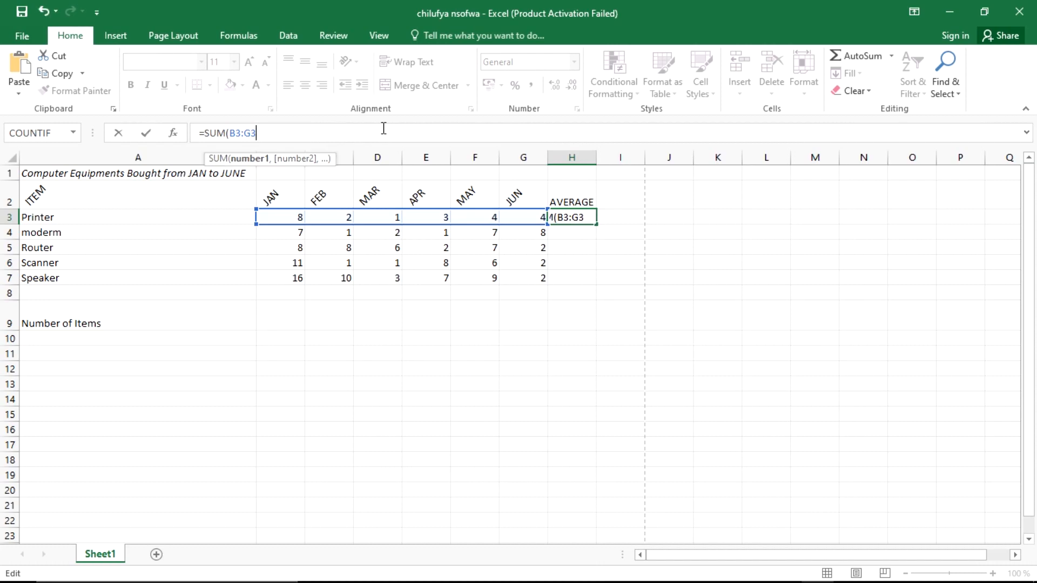
Step: Discard the unfinished SUM entry and start a new formula with = in H3
key(BackSpace)
key(BackSpace)
key(BackSpace)
key(BackSpace)
key(BackSpace)
key(BackSpace)
key(BackSpace)
key(BackSpace)
key(BackSpace)
key(BackSpace)
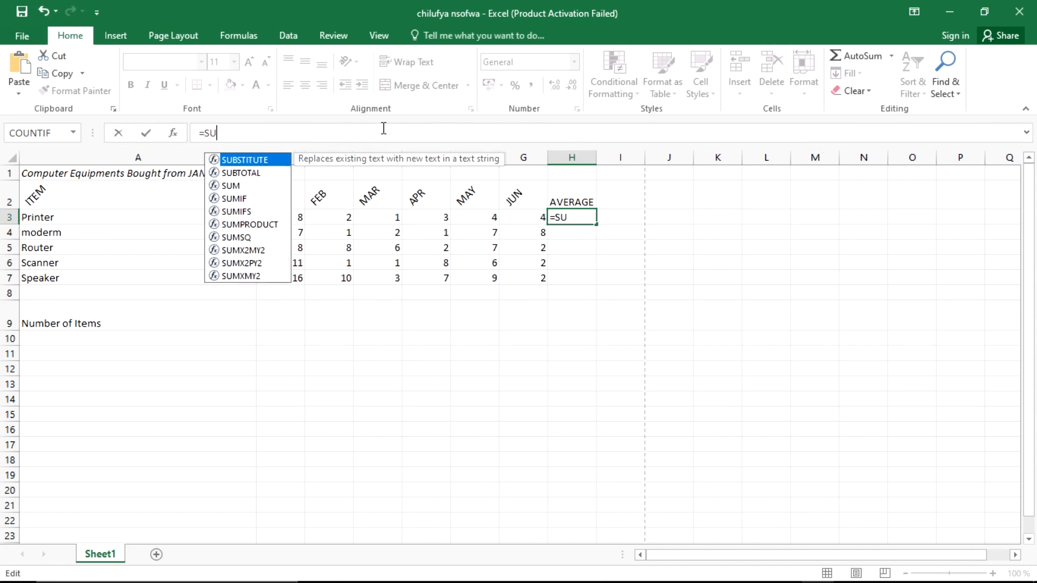
click(616, 303)
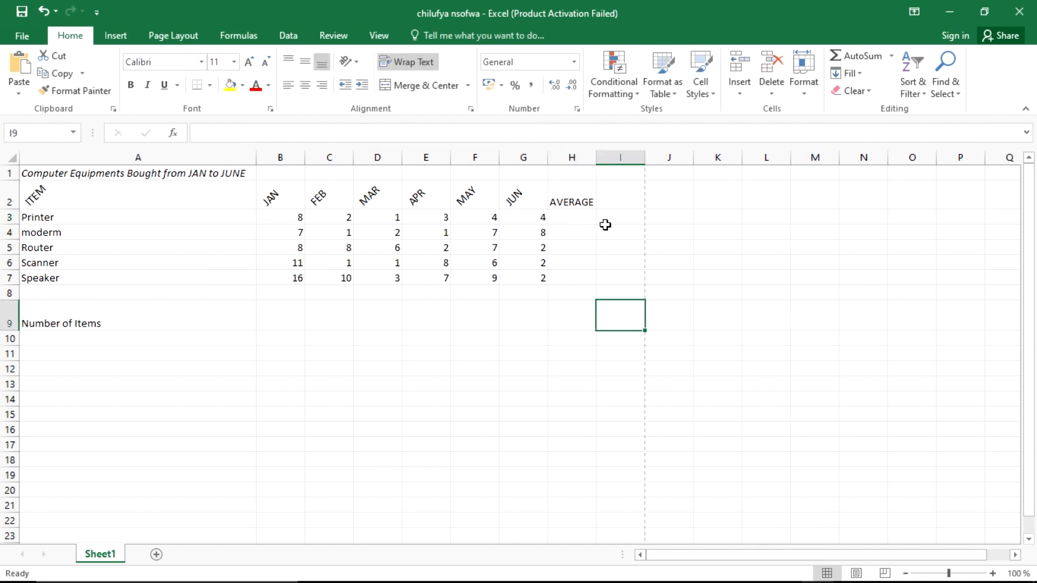
click(583, 214)
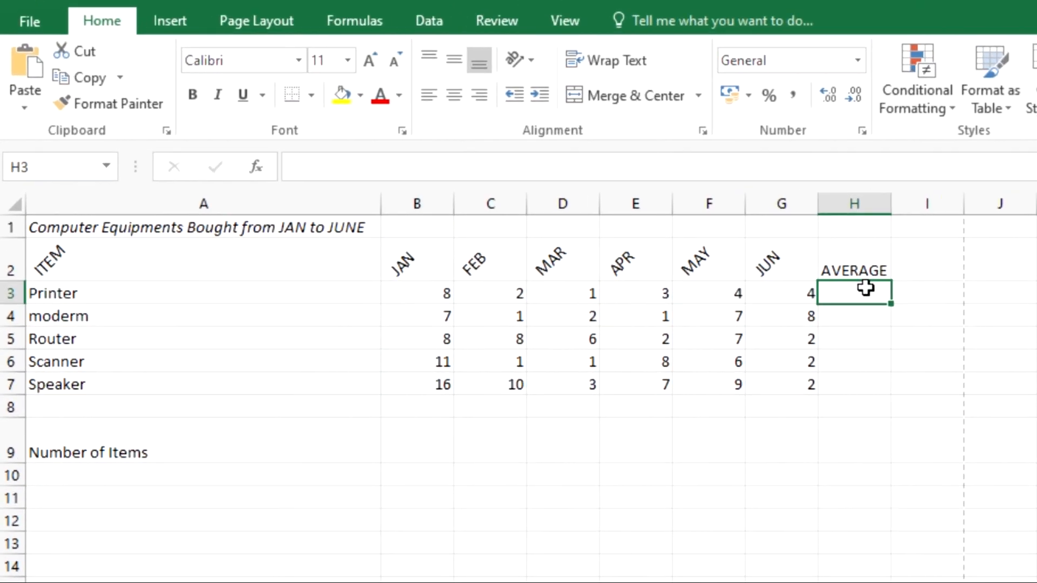
text(+)
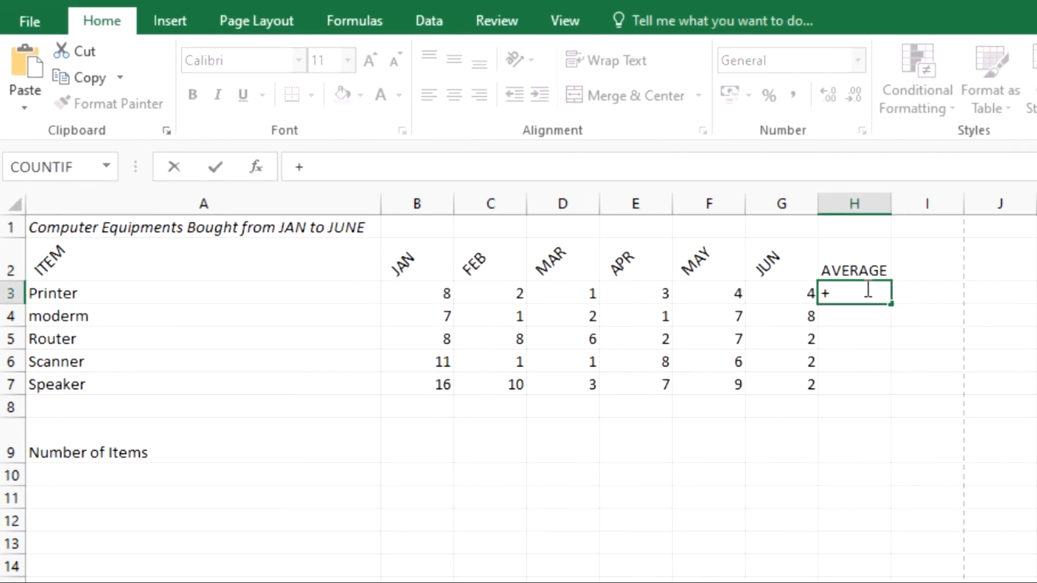
key(BackSpace)
text(=)
Step: Enter =aver in H3, then reopen the #NAME? entry in the formula bar to fix it
click(323, 176)
text(aver)
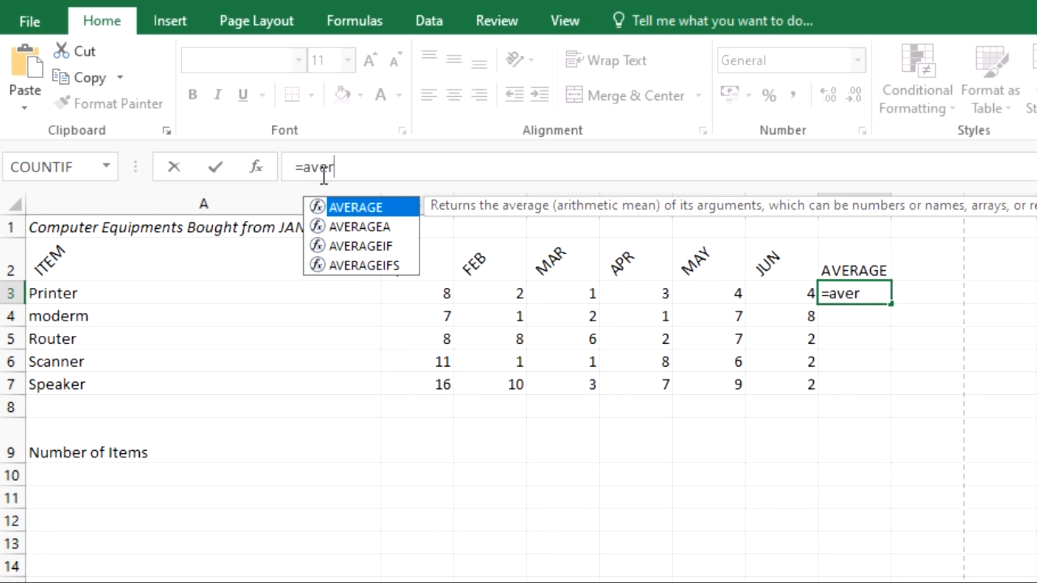
key(Return)
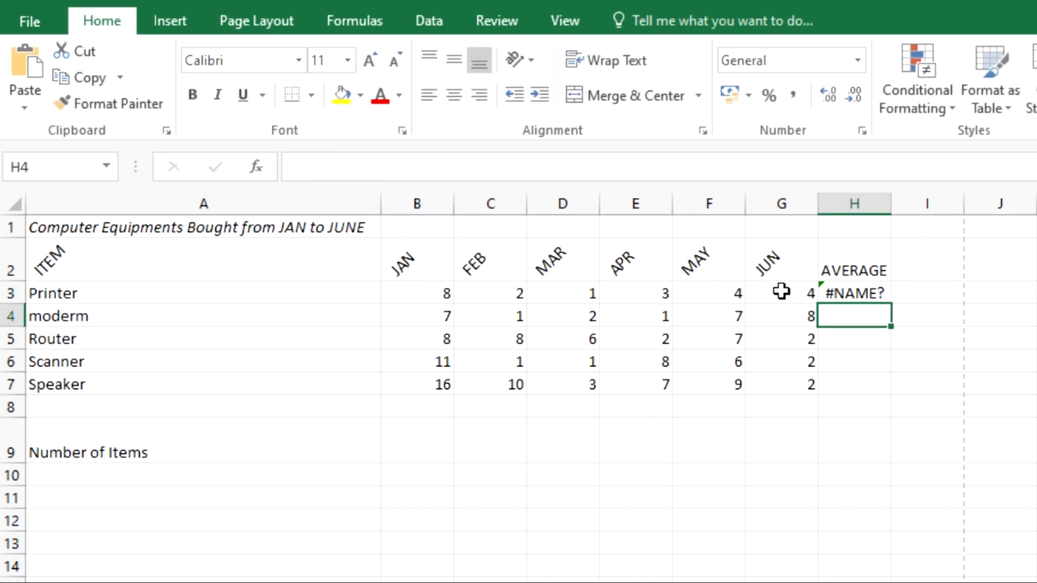
click(836, 292)
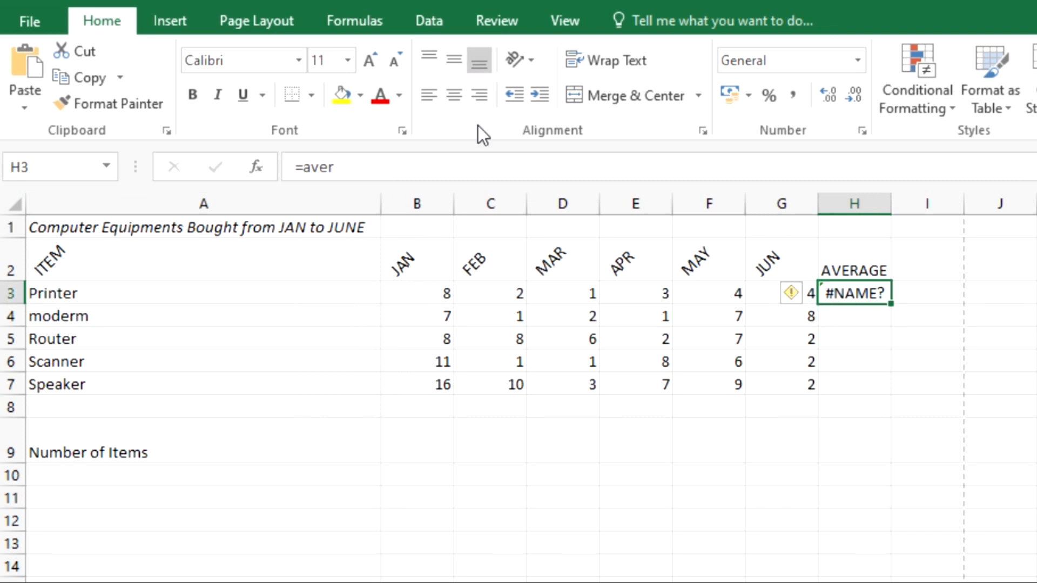
double_click(445, 166)
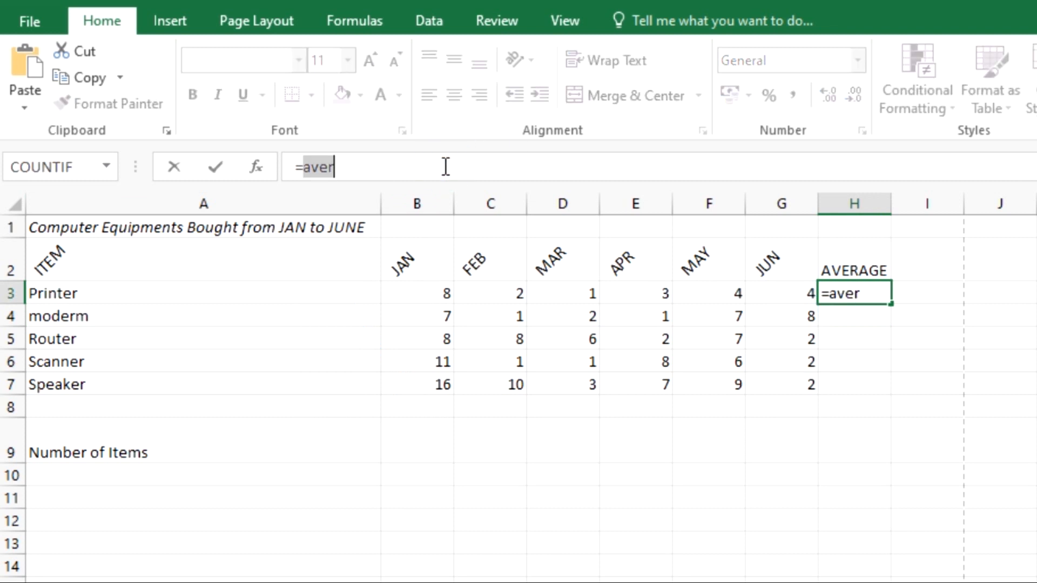
Step: Replace aver with =average(B3:G3) in H3, giving the printers' average of 3.666667
click(445, 166)
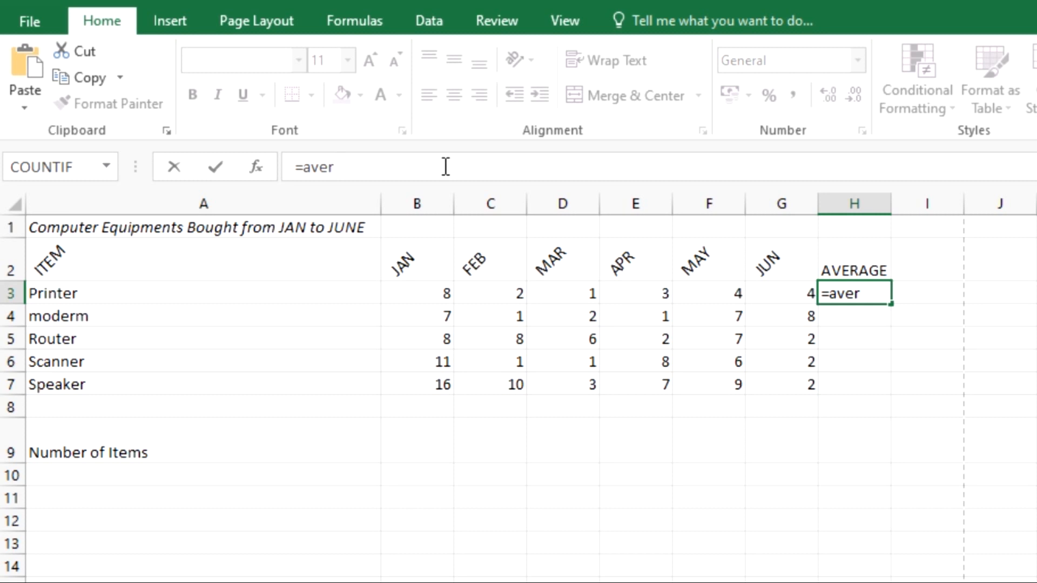
key(BackSpace)
key(BackSpace)
key(BackSpace)
key(BackSpace)
text(avera)
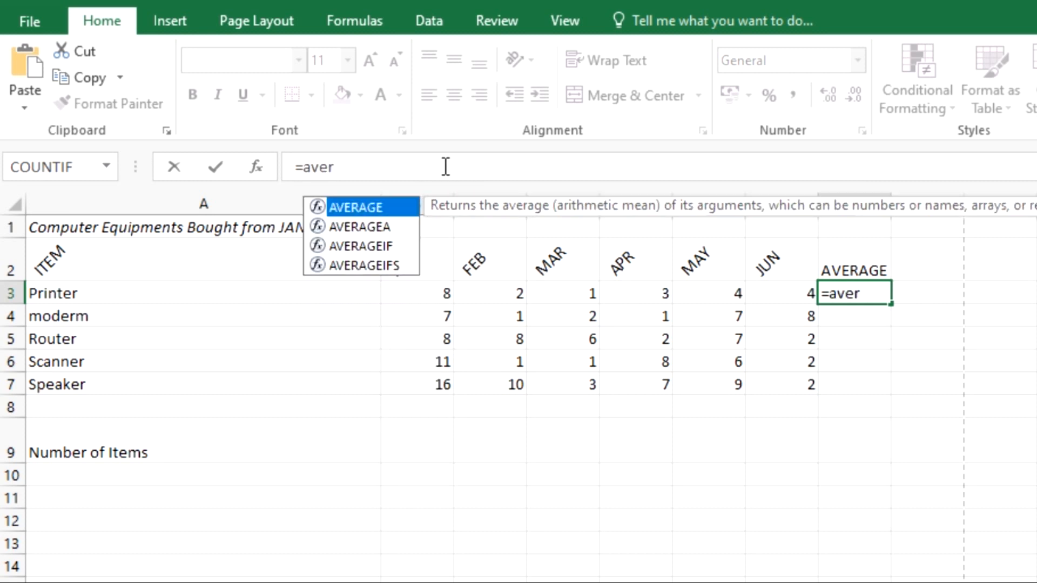
text(ge()
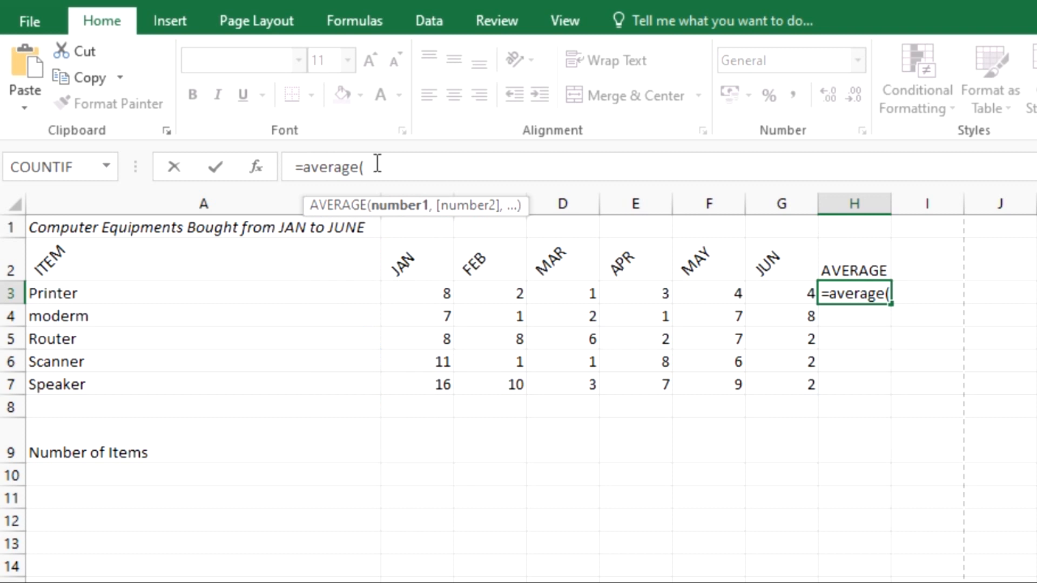
click(412, 292)
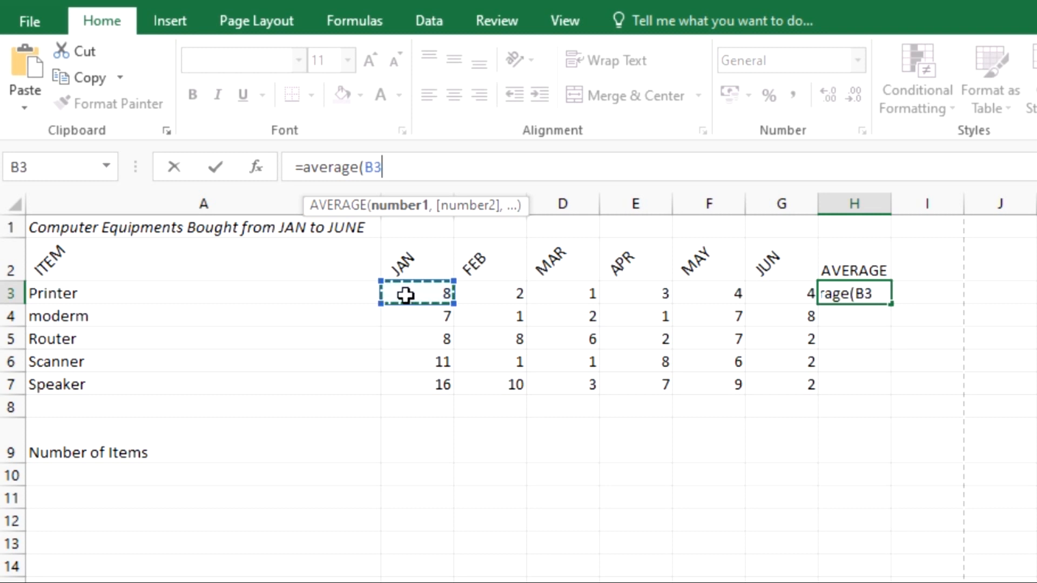
drag(486, 300, 773, 282)
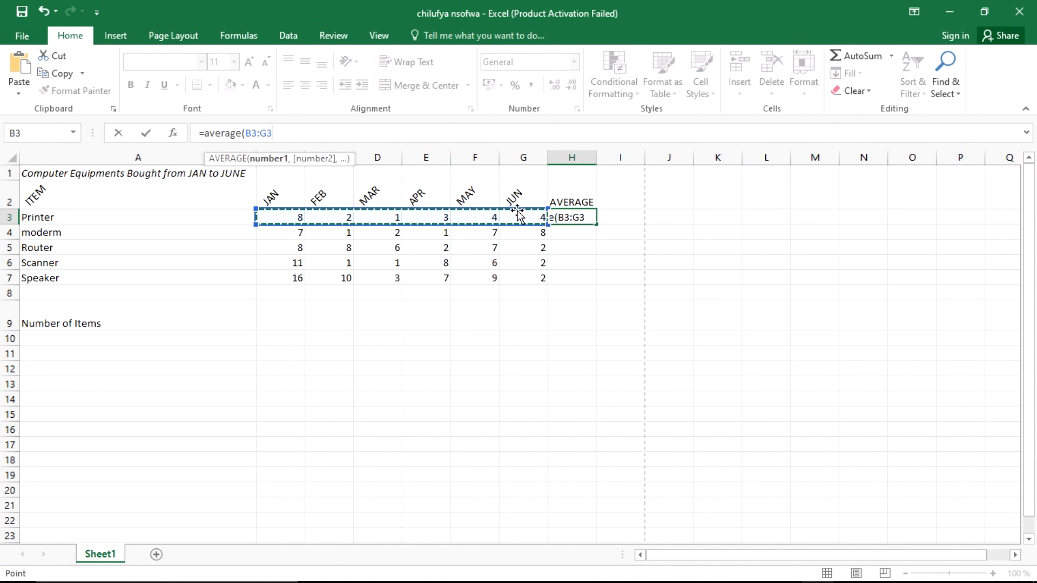
key(alt+Tab)
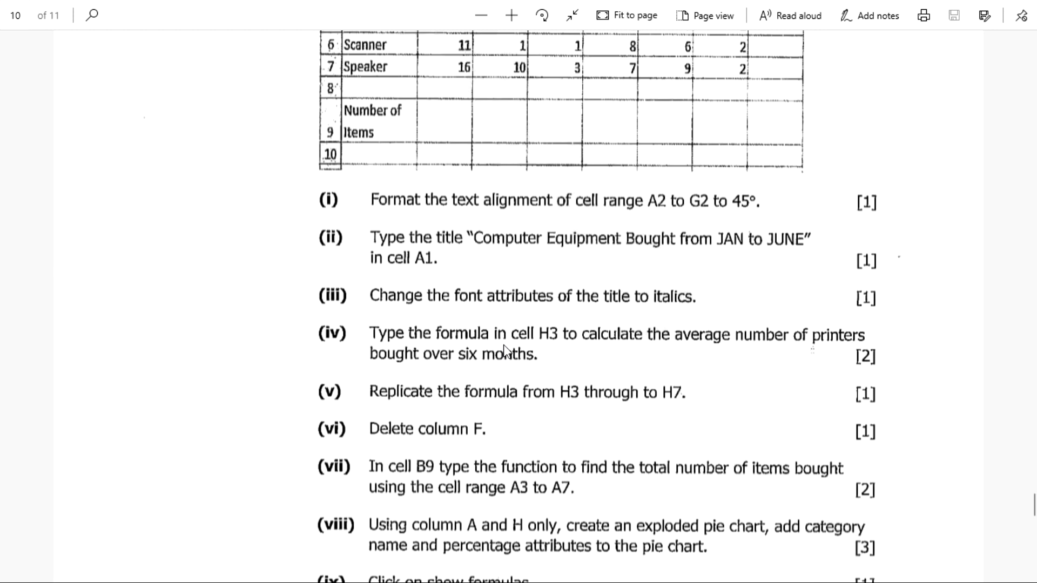
key(alt+Tab)
key(alt+Tab)
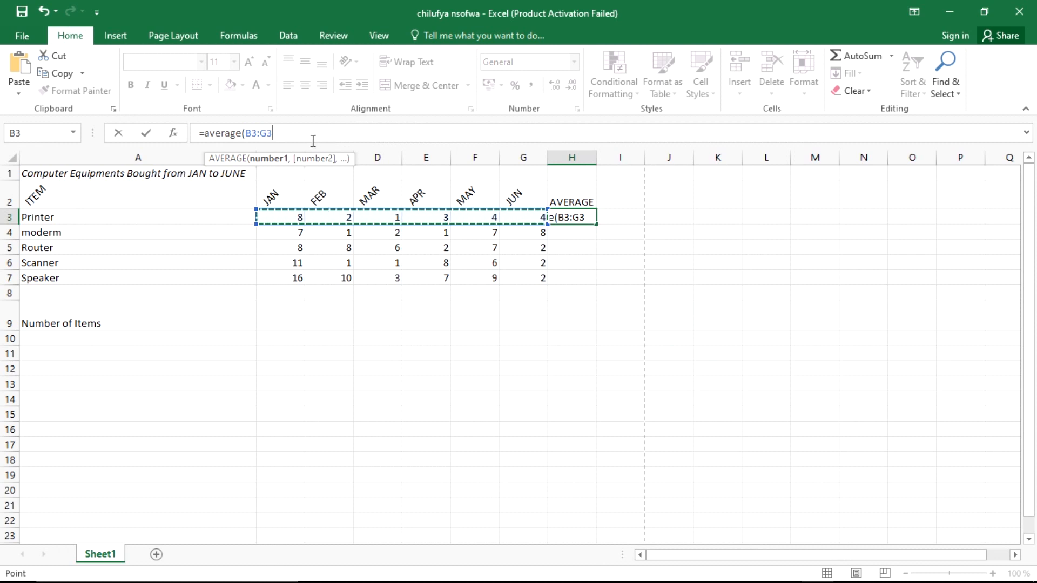
text())
key(Return)
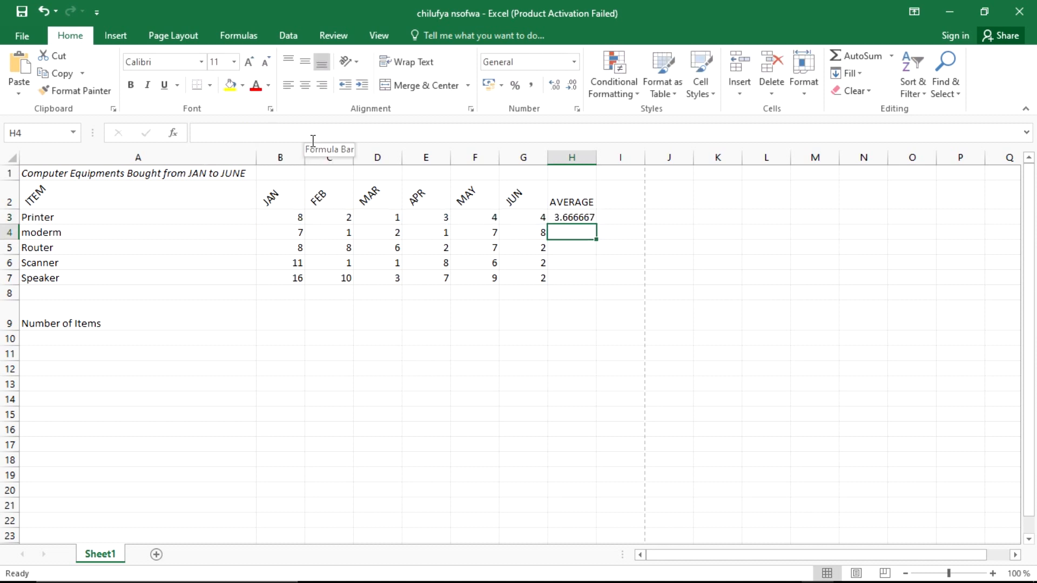
click(572, 218)
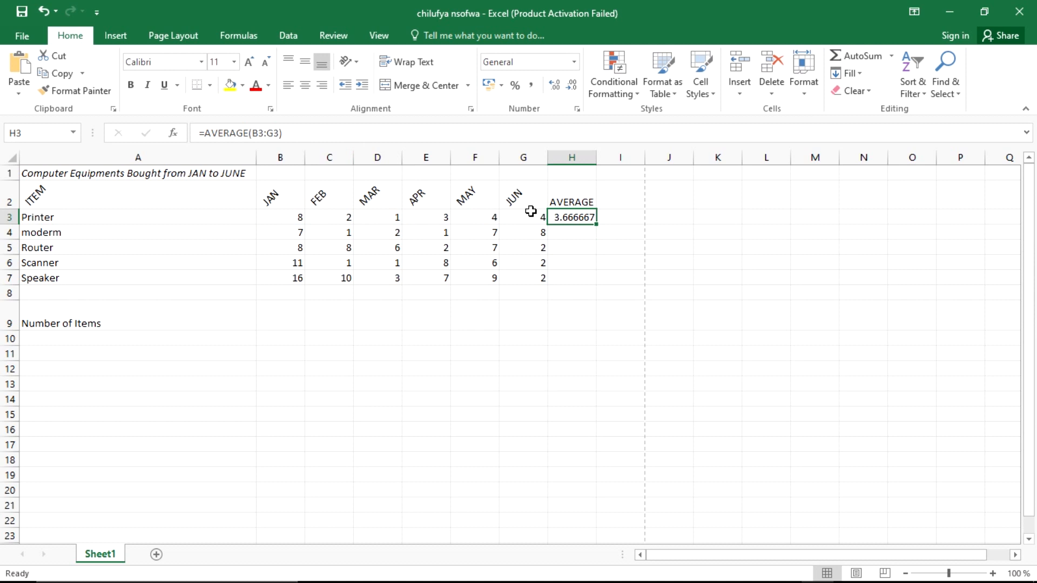
key(alt+Tab)
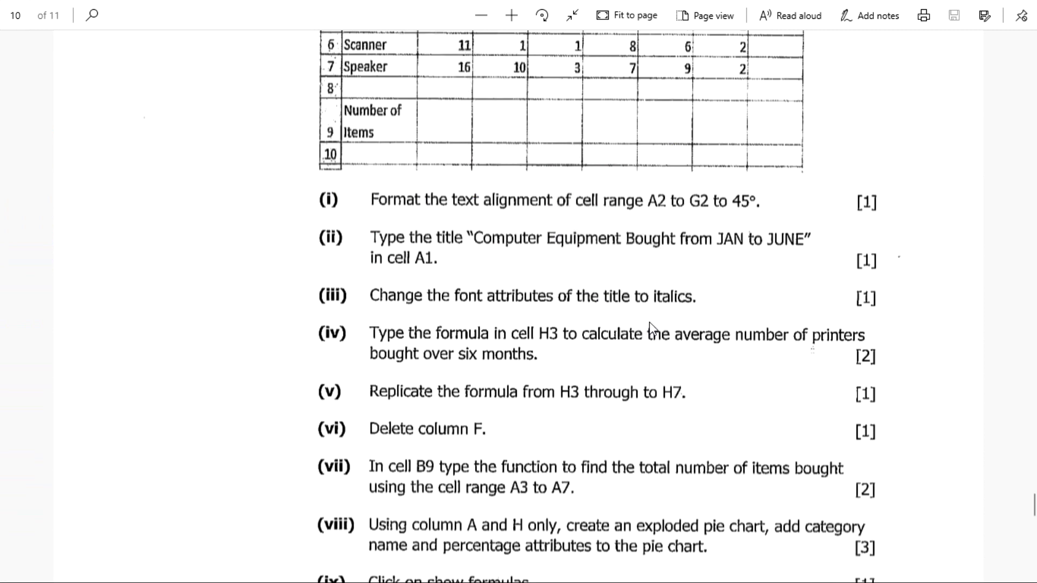
scroll(649, 321, down, 3)
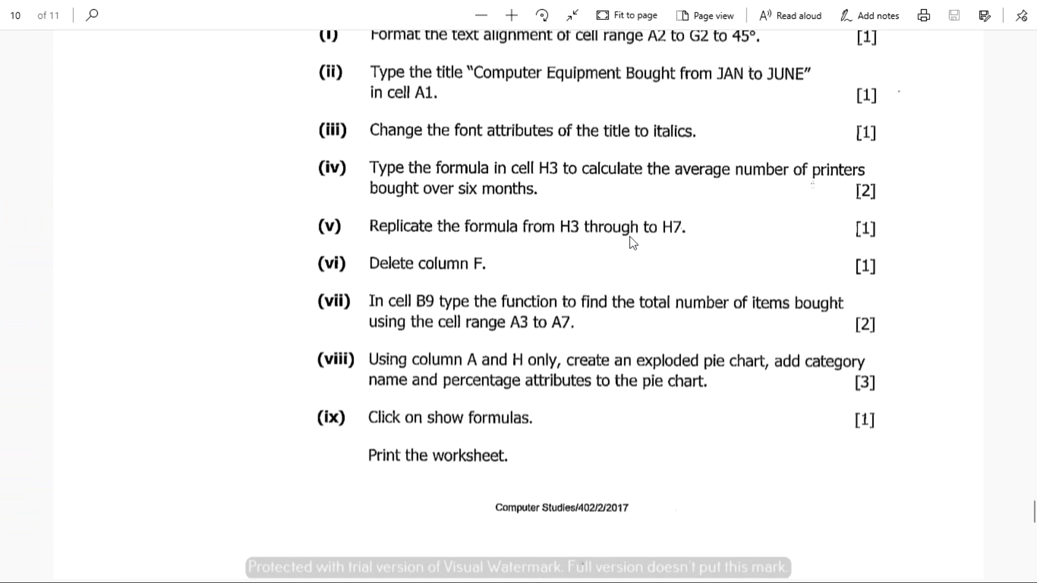
key(alt+Tab)
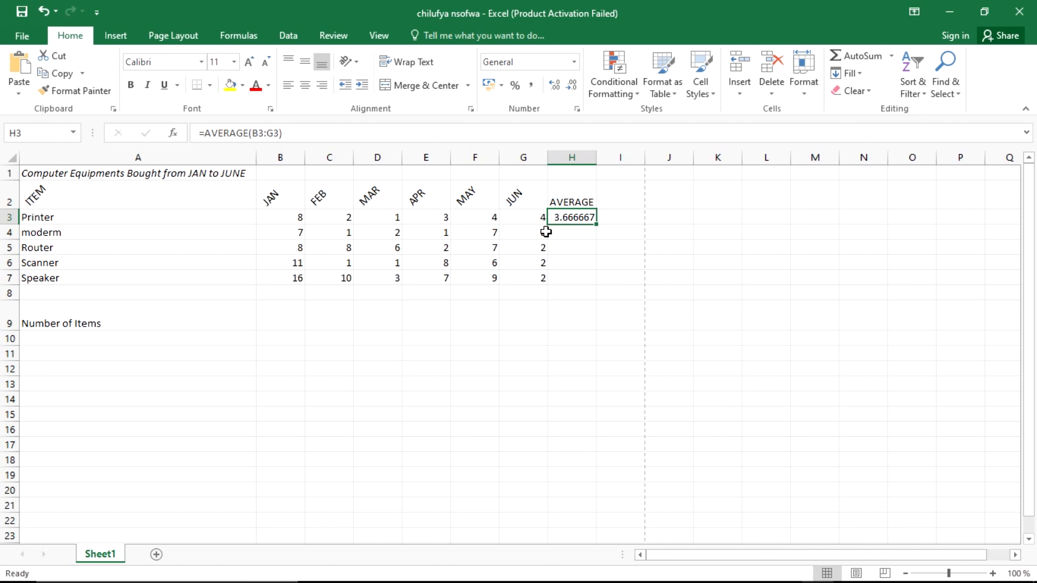
Step: Fill the H3 average down to H7, giving 5.5 for Router and 7.833333 for Speaker
click(577, 277)
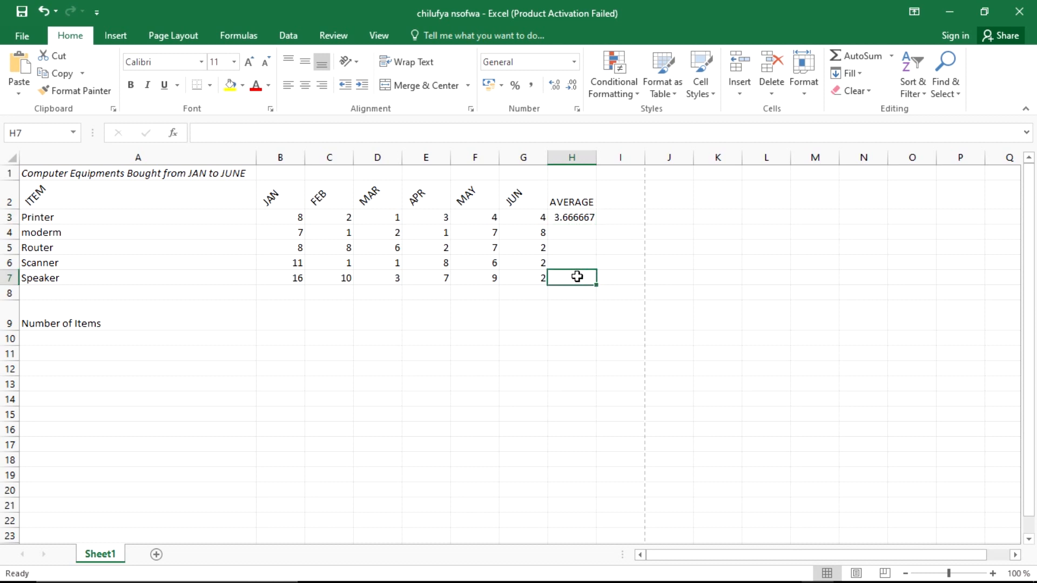
click(564, 217)
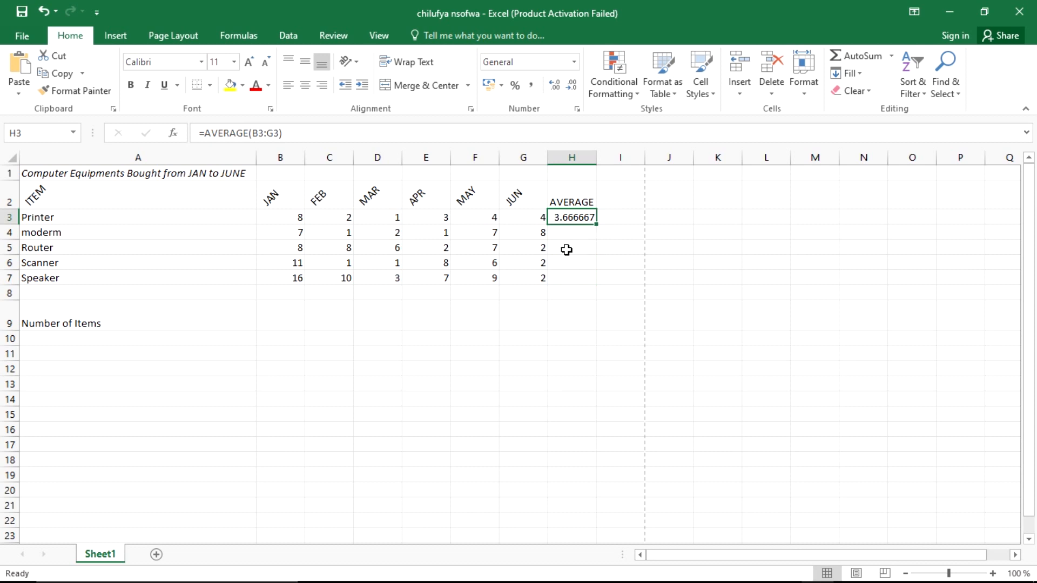
key(Down)
key(Down)
key(Down)
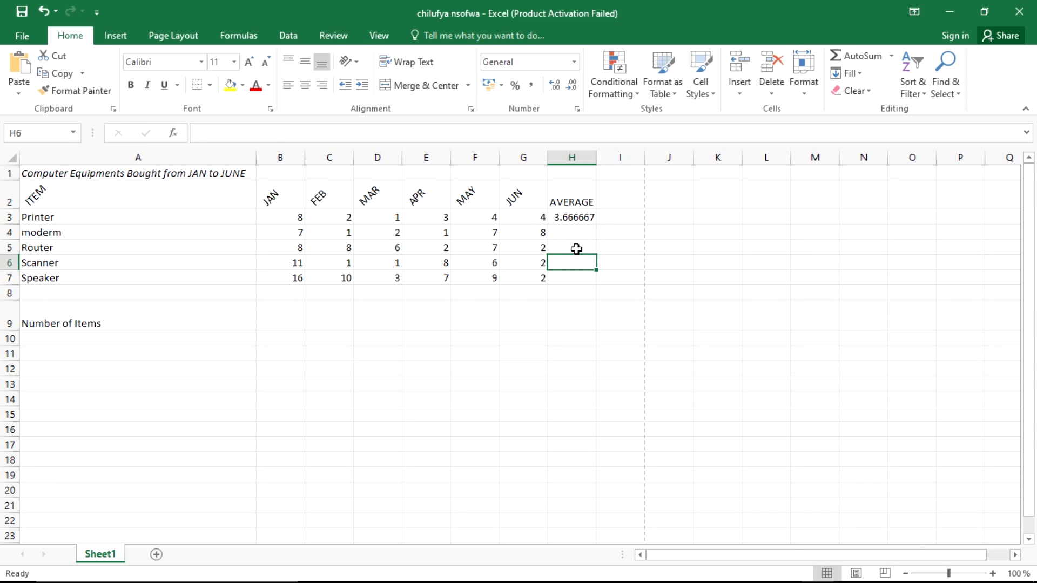
click(576, 220)
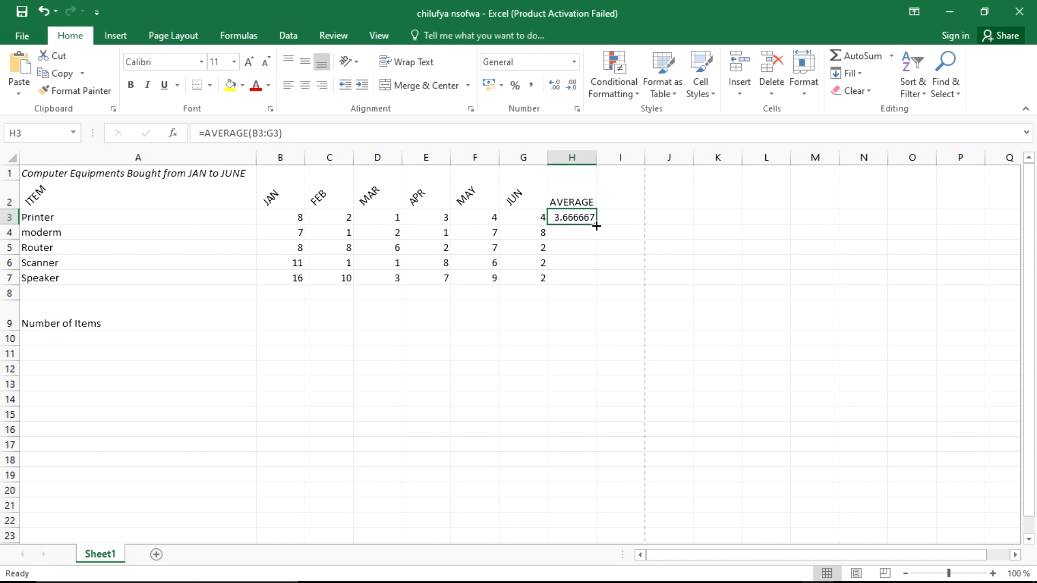
drag(596, 226, 596, 281)
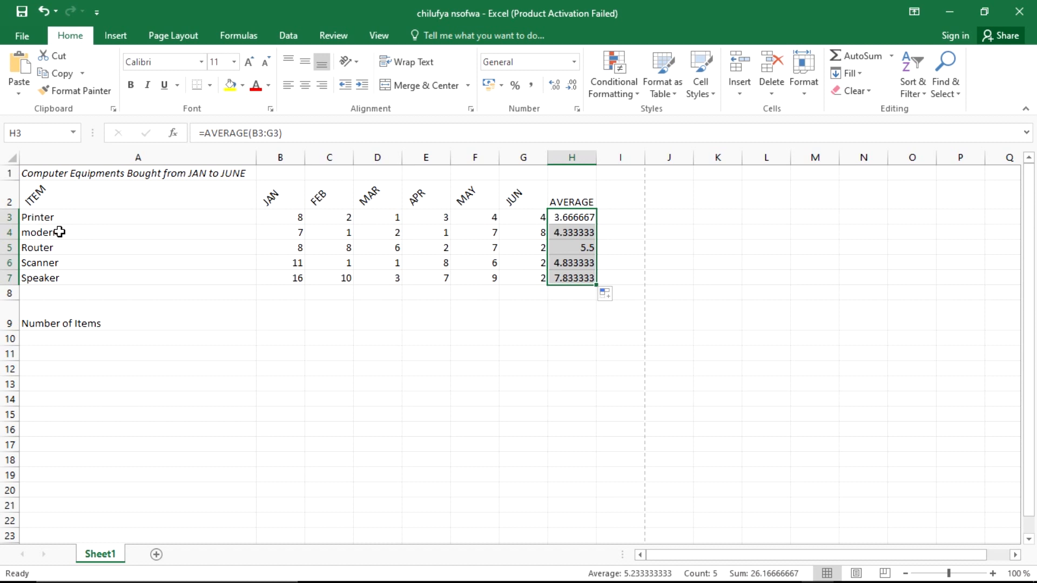
click(555, 311)
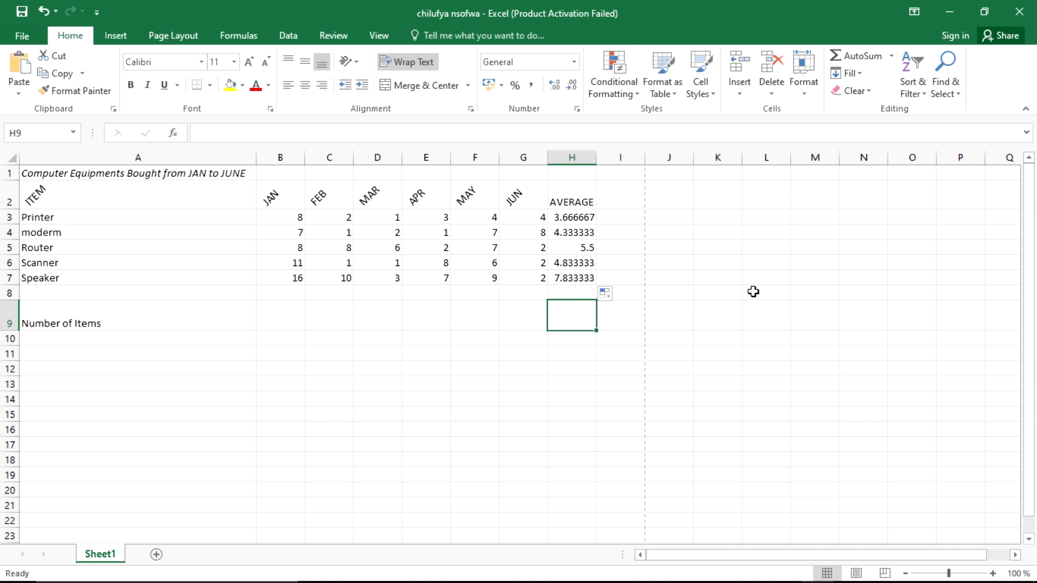
click(569, 233)
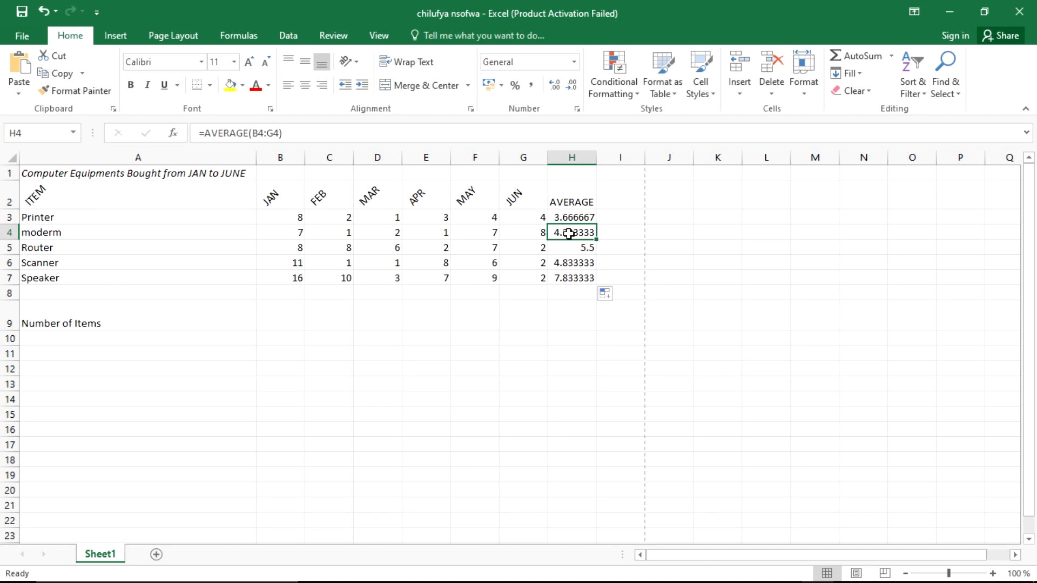
key(alt+Tab)
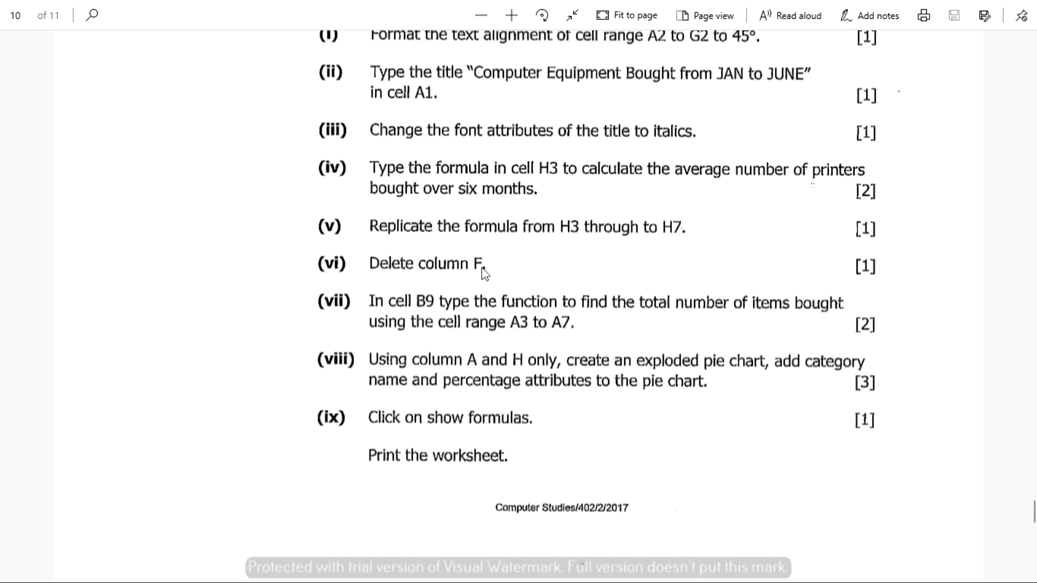
Step: Switch from the exam PDF back to the Excel equipment worksheet
key(alt+Tab)
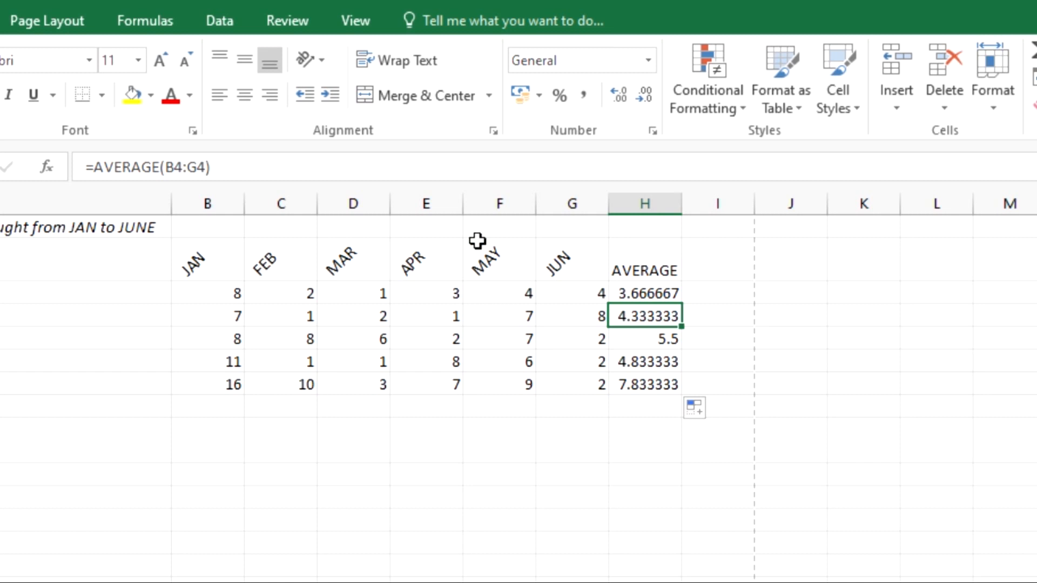
Step: Delete column F with the MAY figures, then return to the exam questions
click(497, 203)
right_click(498, 203)
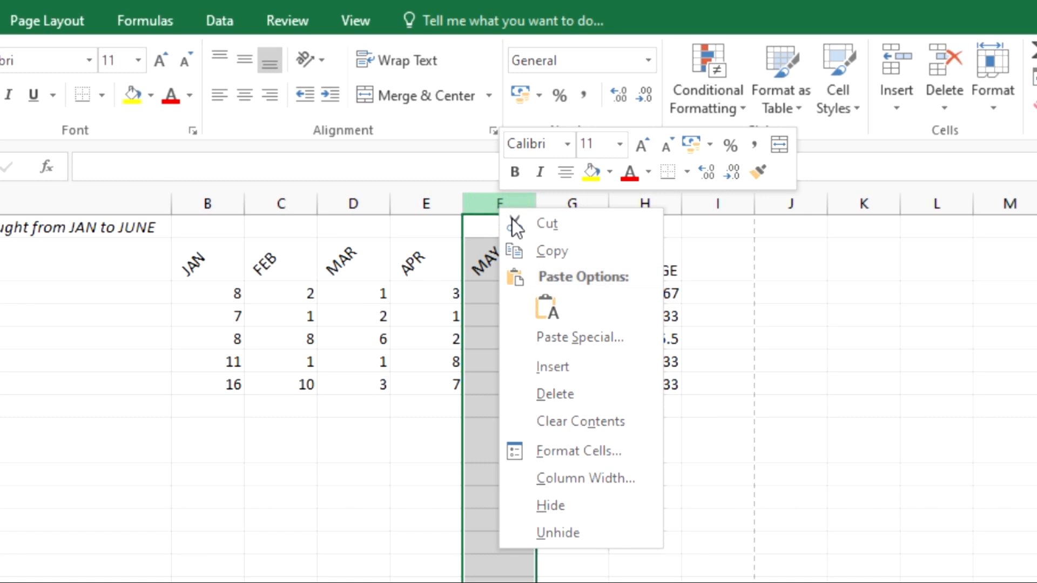
click(562, 392)
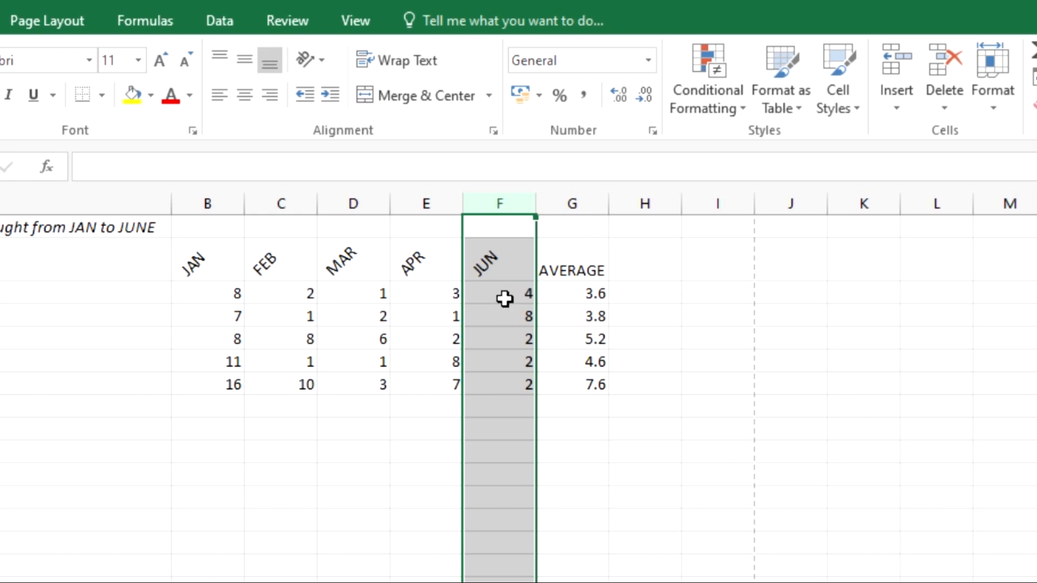
key(alt+Tab)
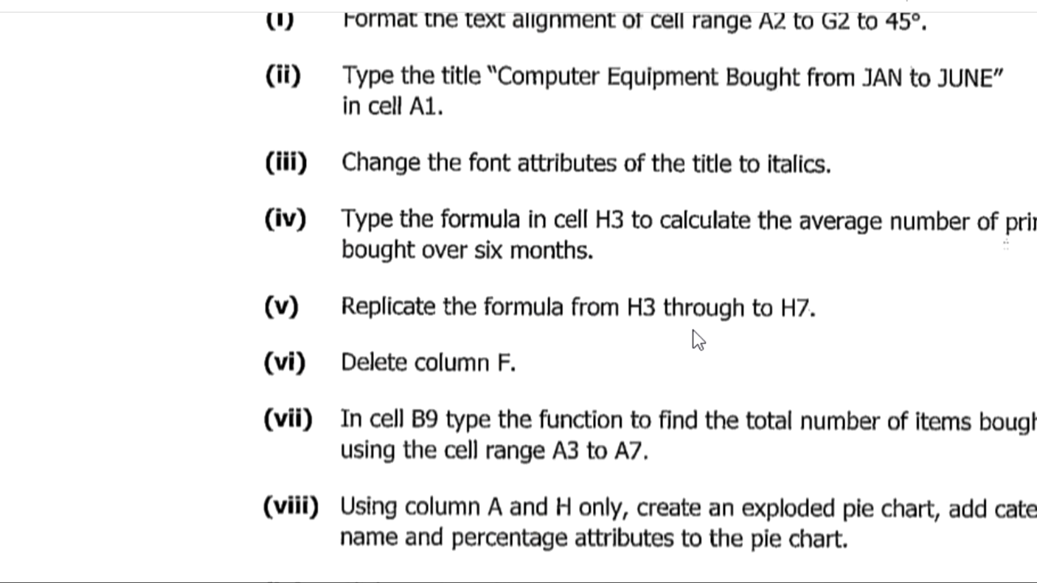
Step: Scroll the exam PDF to its end to see the marks, then select cell B9 in Excel
scroll(424, 416, down, 4)
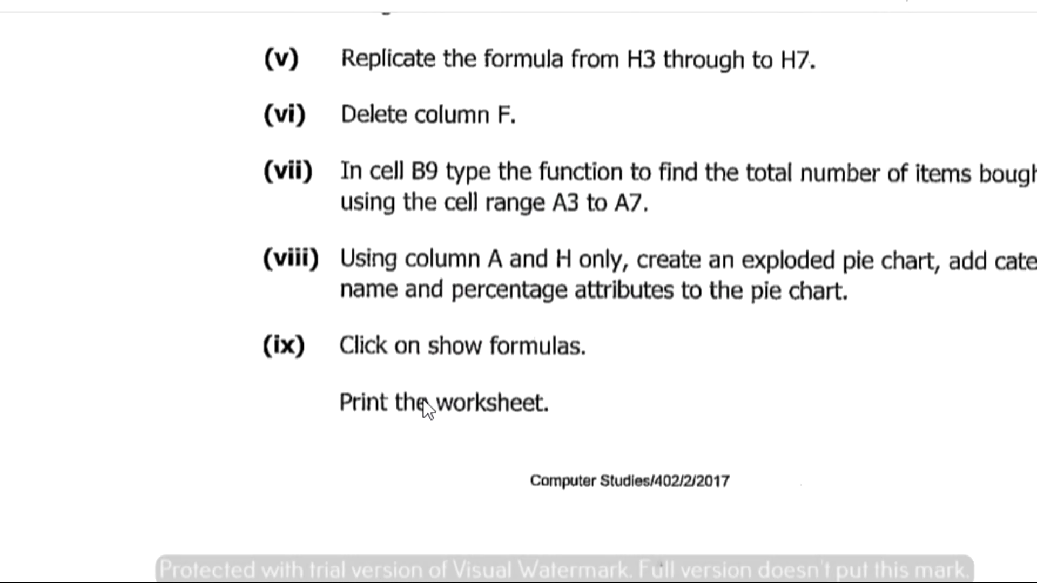
drag(361, 198, 184, 195)
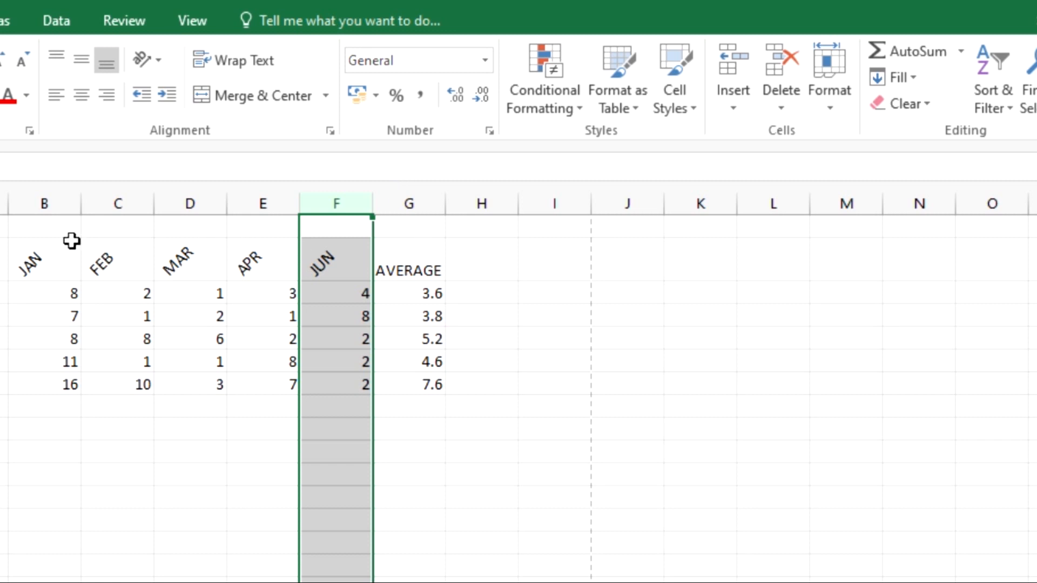
click(44, 430)
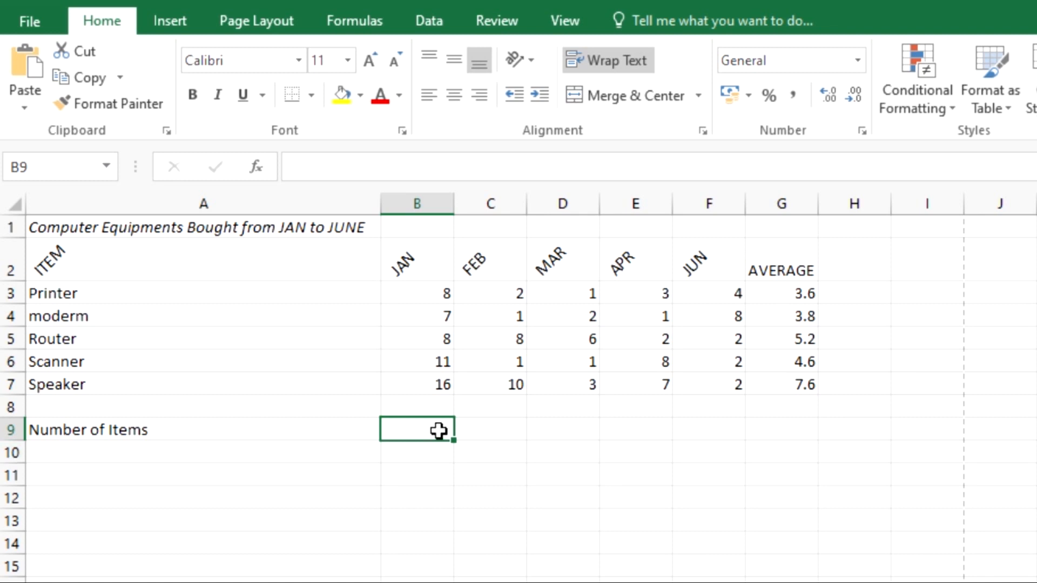
Step: Enter =SUM(A3:A7) in cell B9 over the item names
text(=)
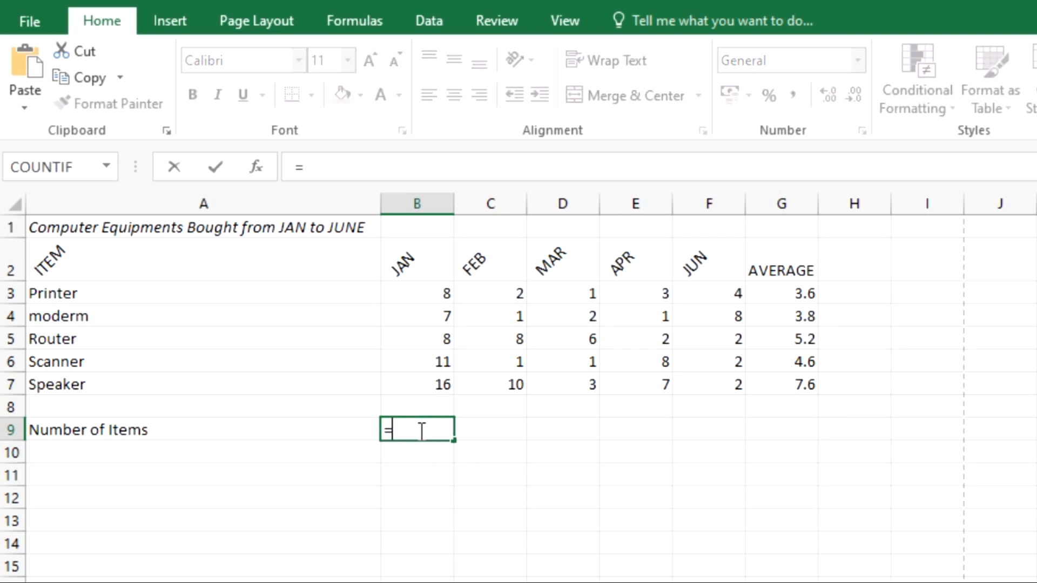
click(360, 174)
text(sum)
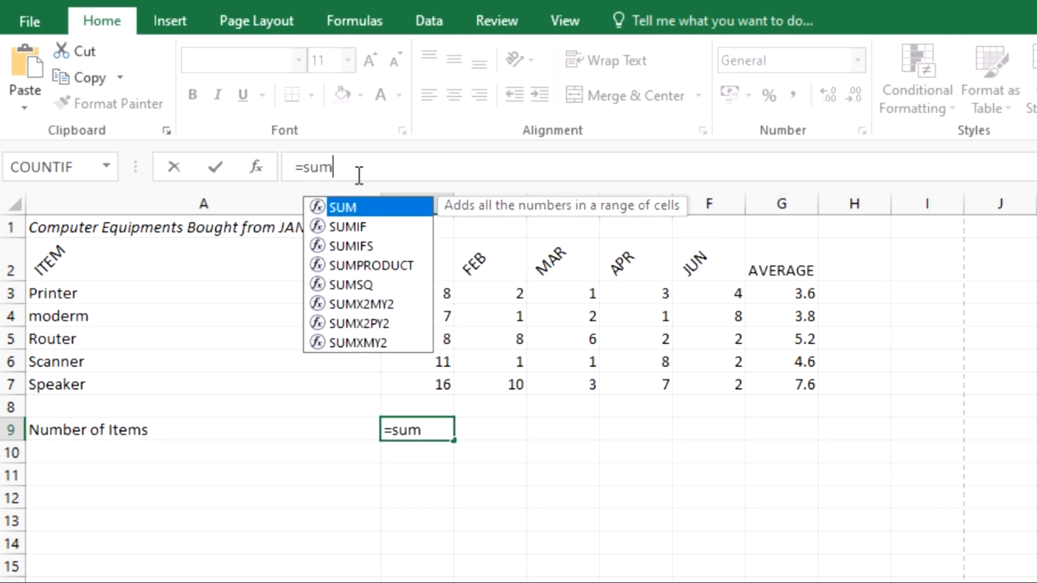
text(()
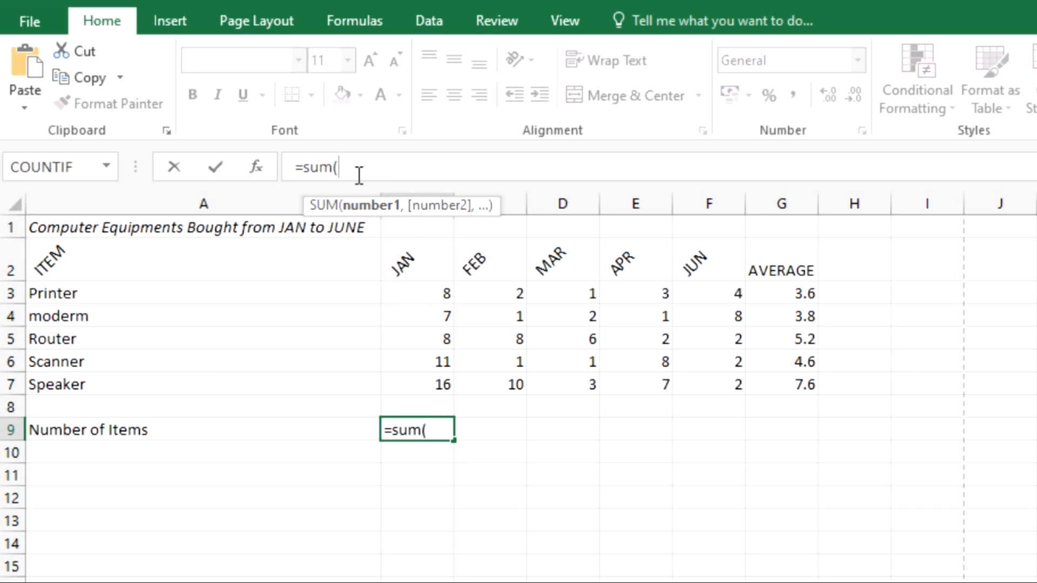
text())
click(338, 168)
drag(73, 293, 131, 387)
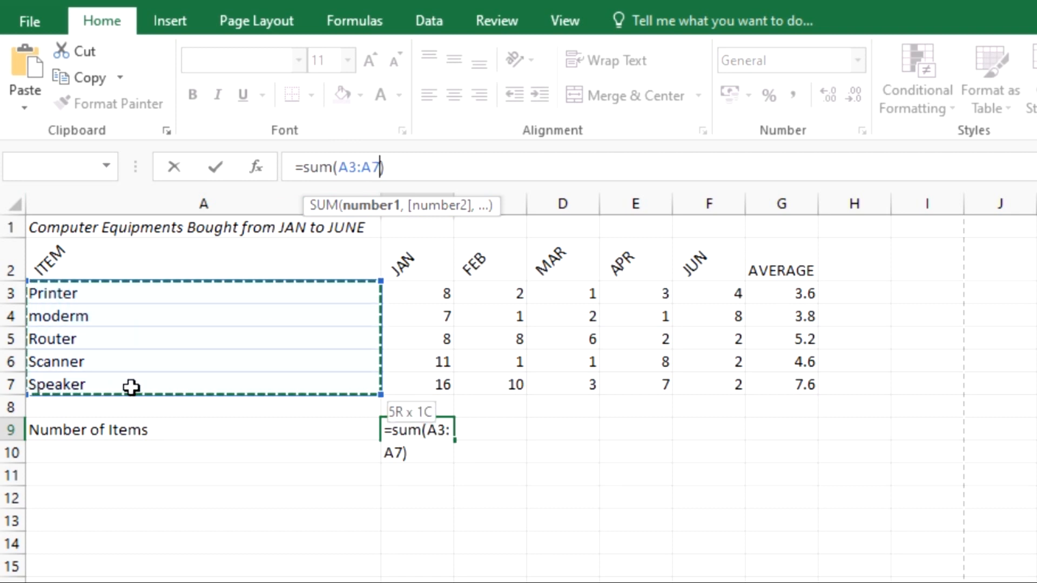
key(Return)
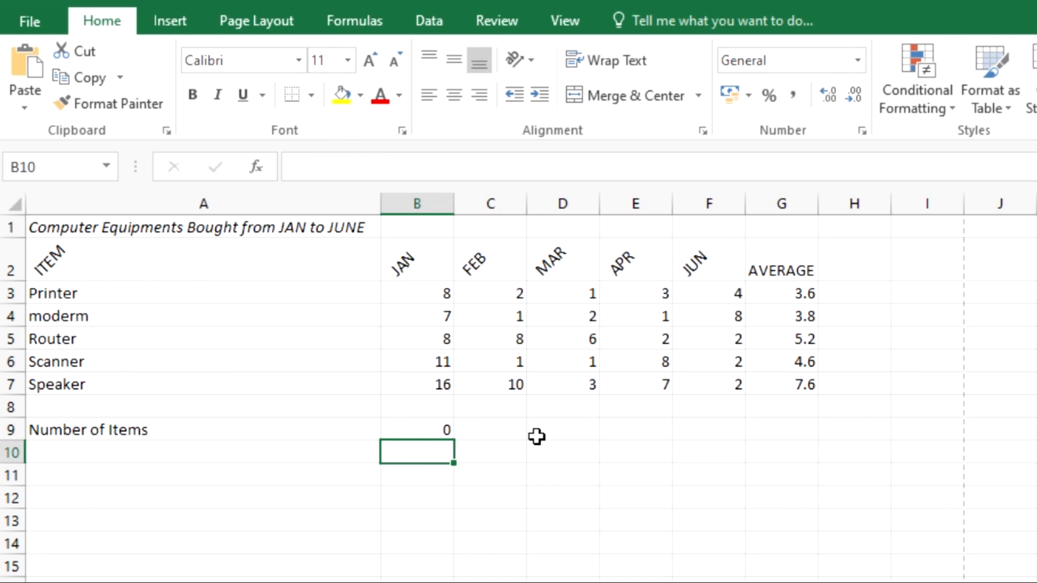
Step: Change B9's formula to =COUNT(A3:A7), which returns 0
click(421, 431)
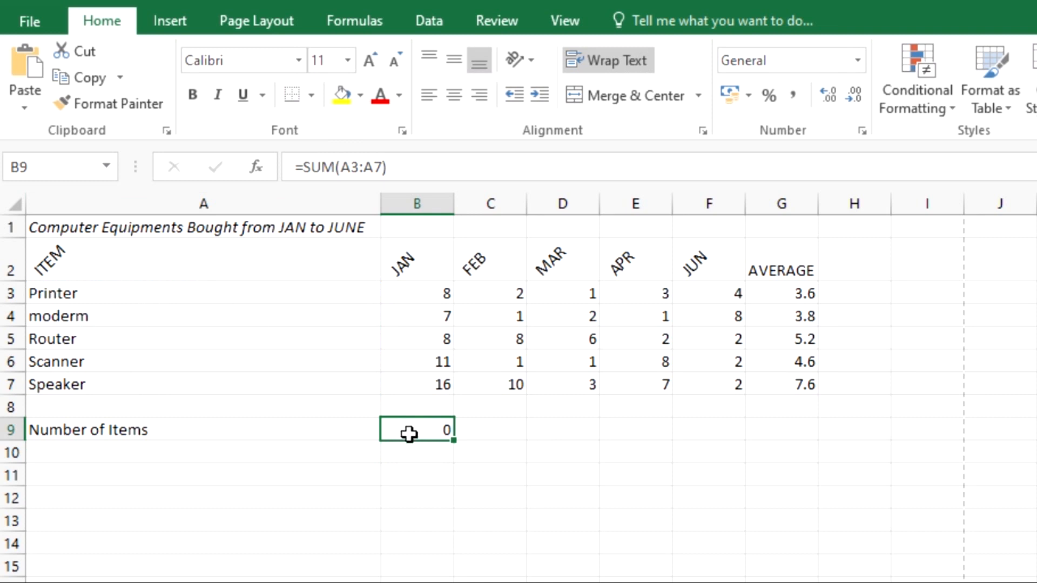
click(336, 167)
key(BackSpace)
key(BackSpace)
key(BackSpace)
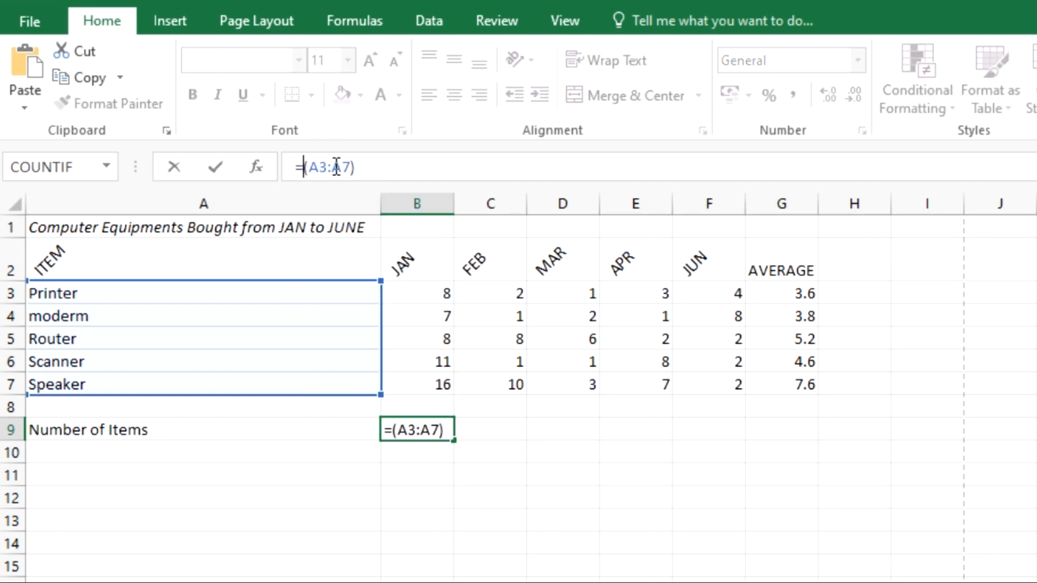
text(cou)
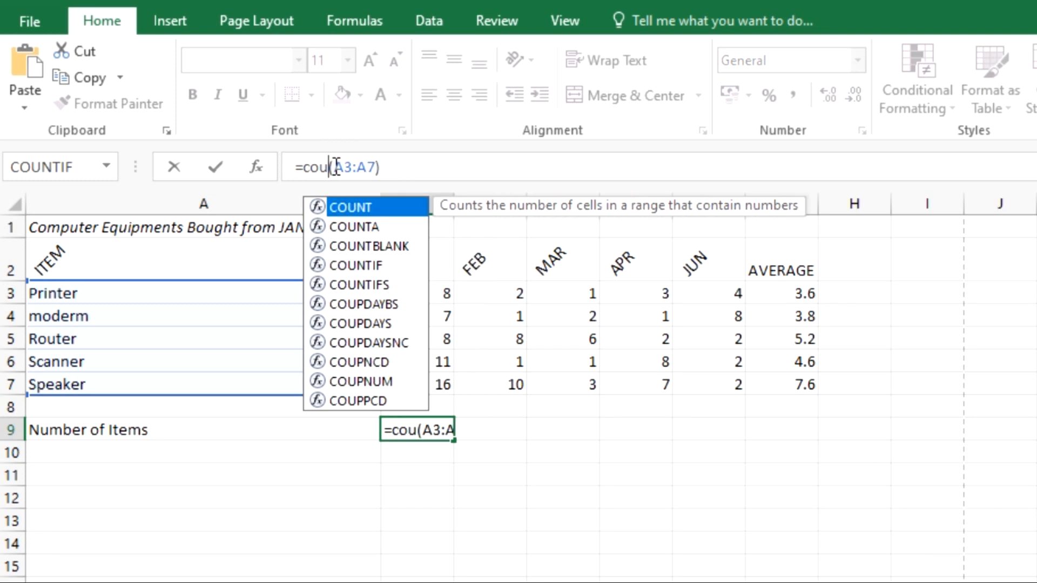
text(nt)
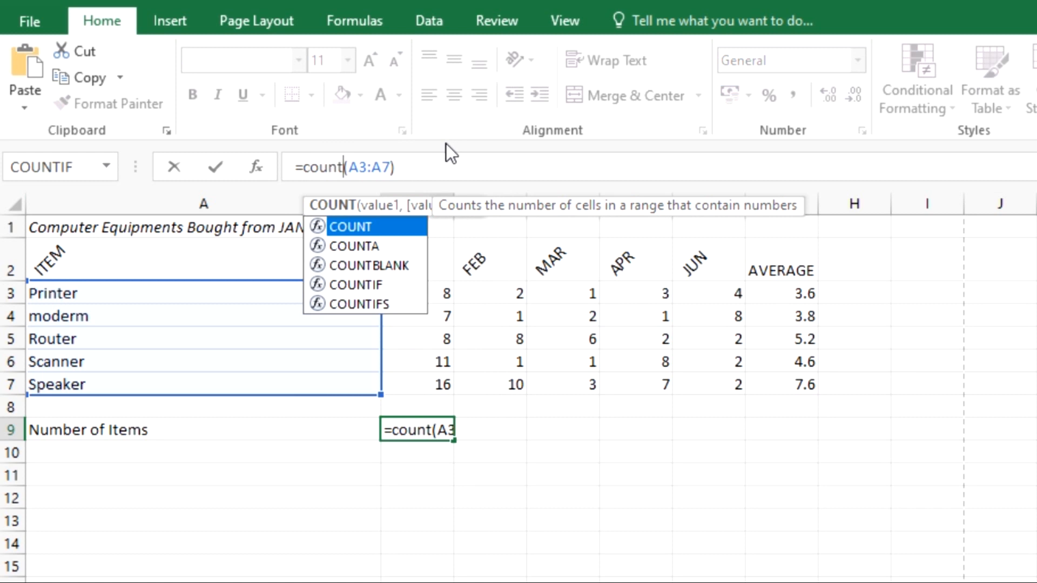
click(423, 165)
key(Return)
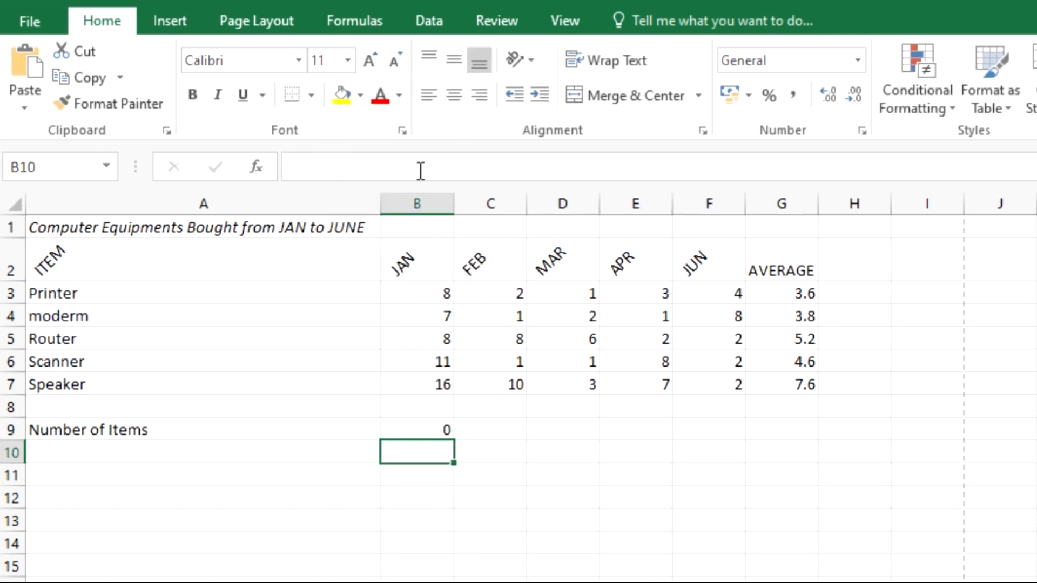
click(415, 424)
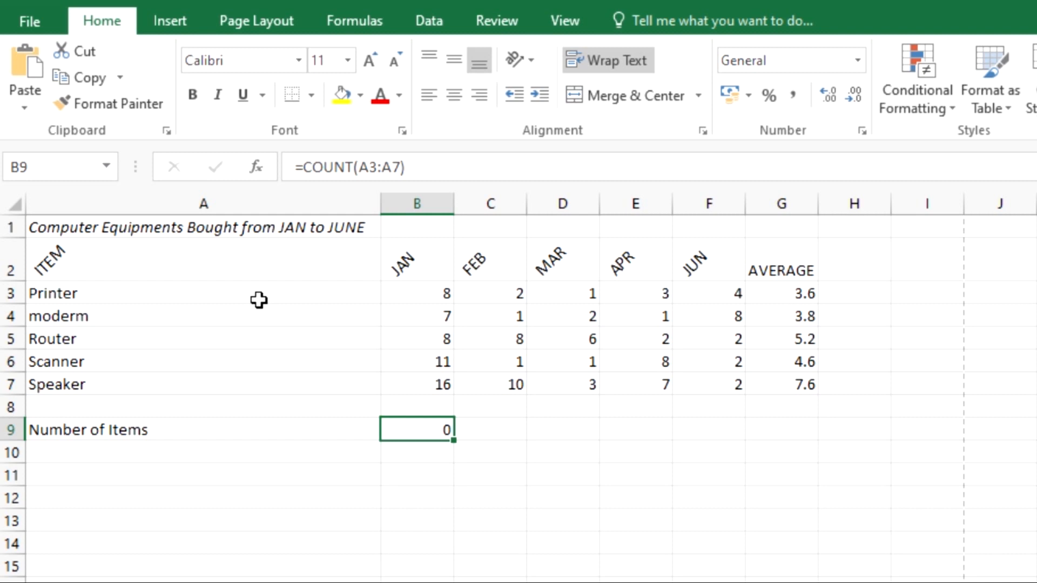
Step: Change B9's formula to =COUNTA(A3:A7) so it returns 5
click(506, 482)
click(436, 433)
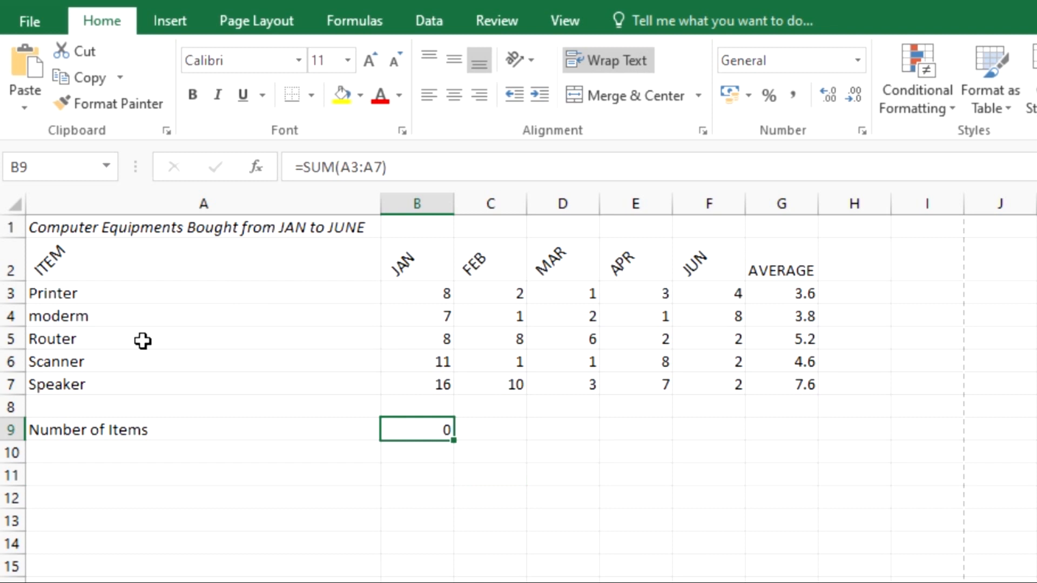
click(336, 168)
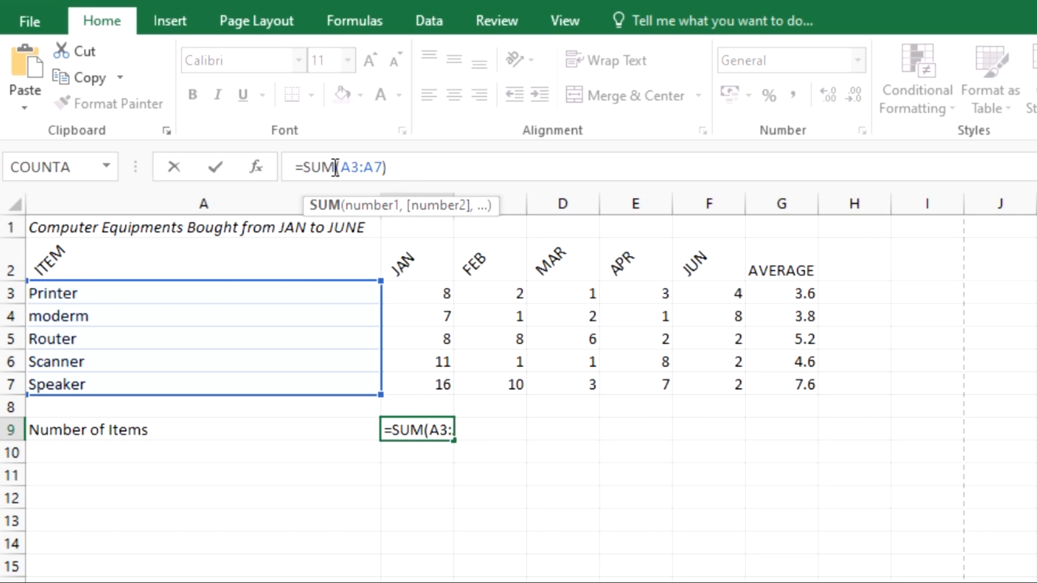
key(BackSpace)
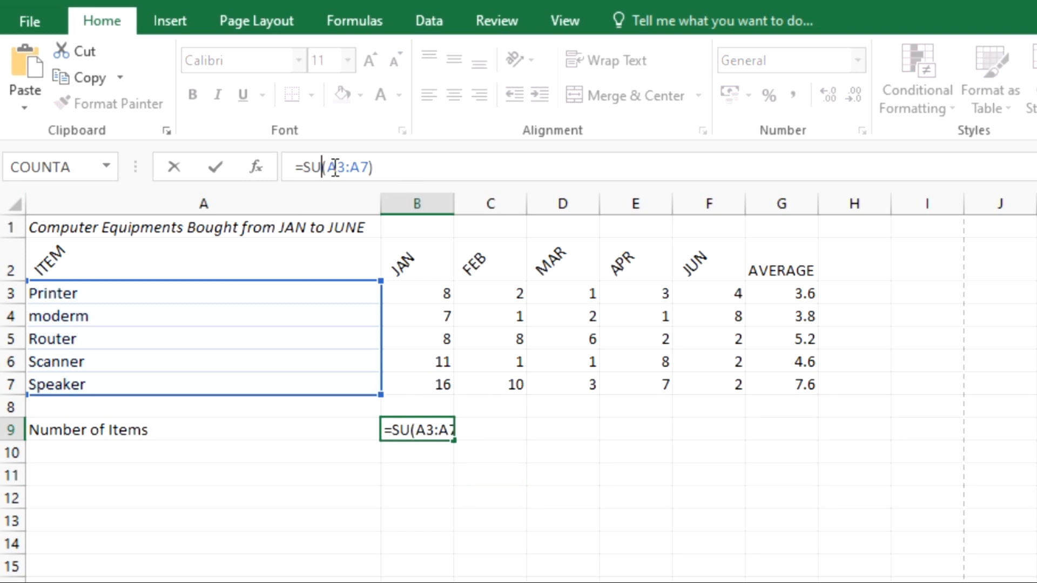
key(BackSpace)
key(BackSpace)
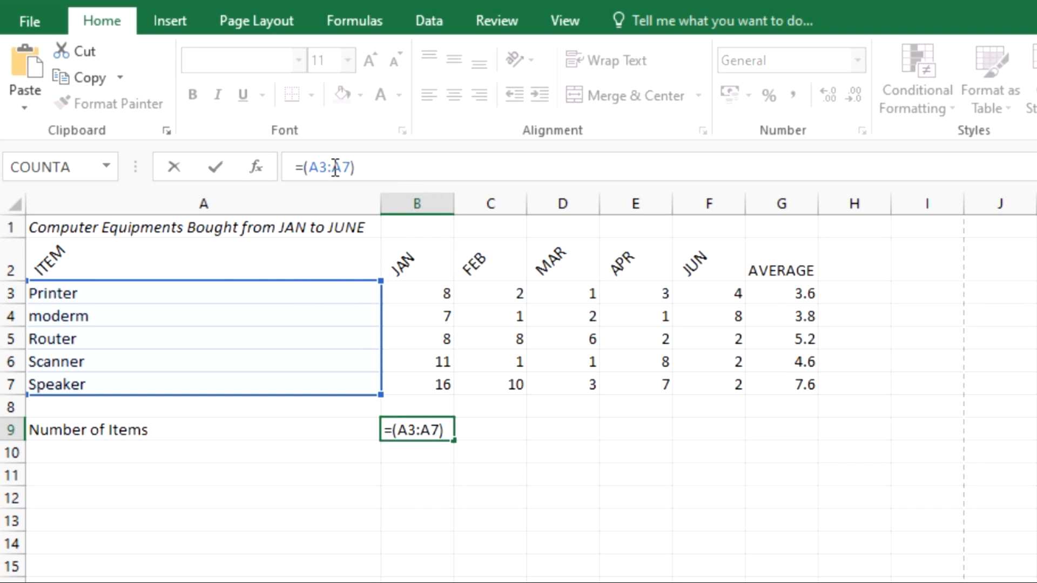
text(count)
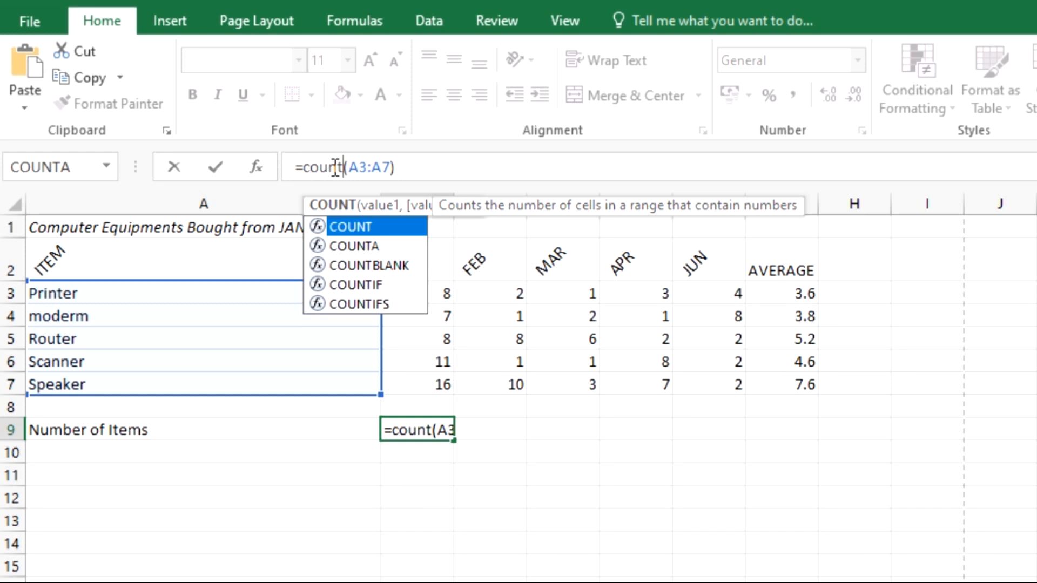
text(a)
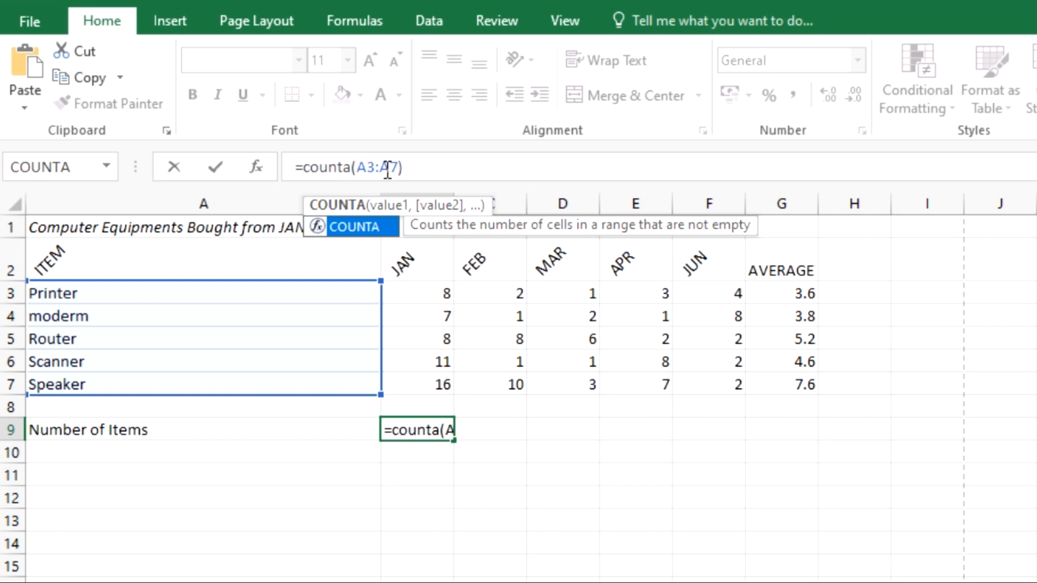
click(413, 169)
key(Return)
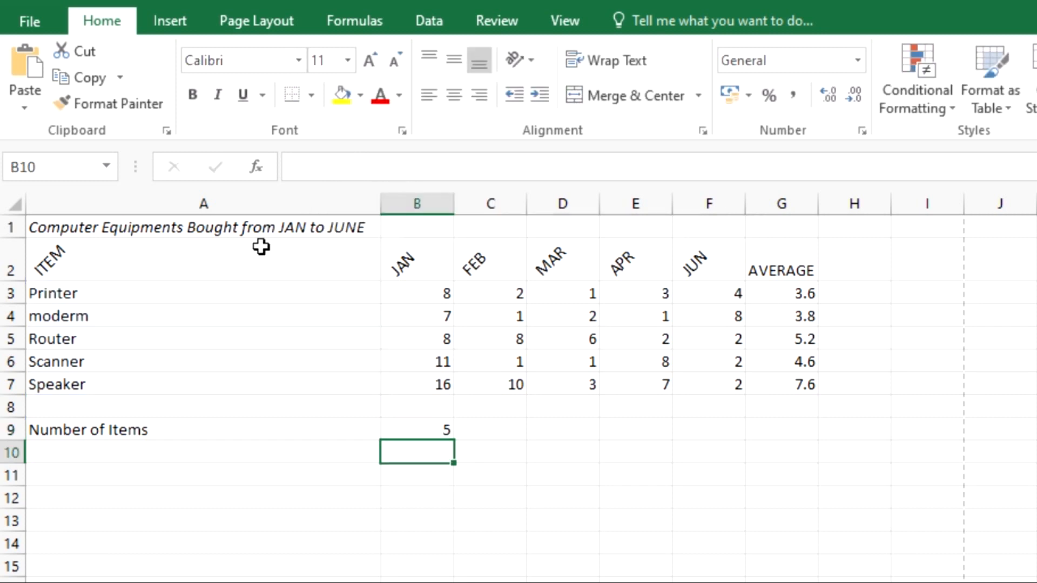
click(410, 430)
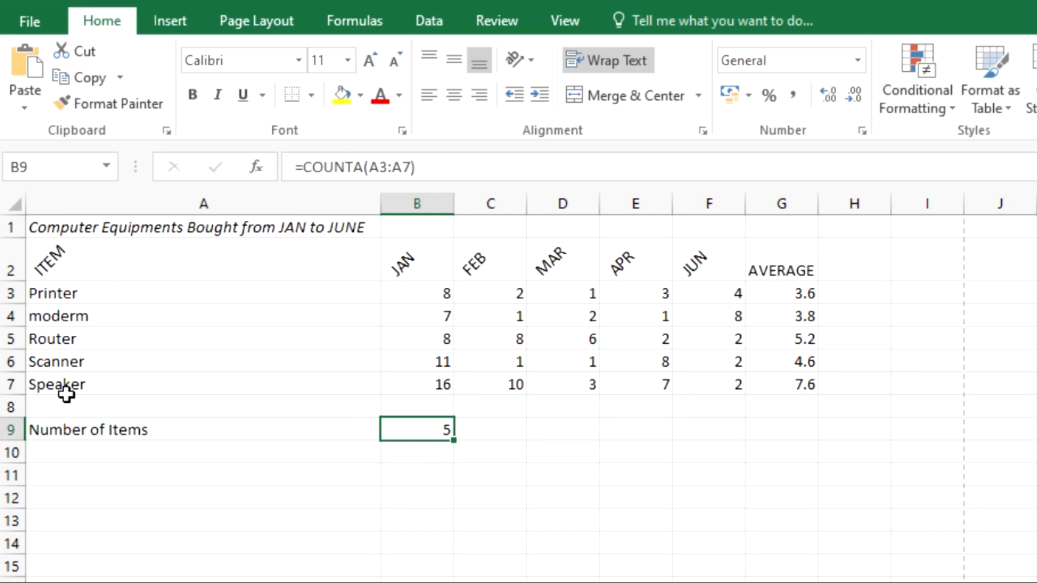
Step: Check the item entries moderm, Router, Scanner and Speaker in A4–A7
click(59, 313)
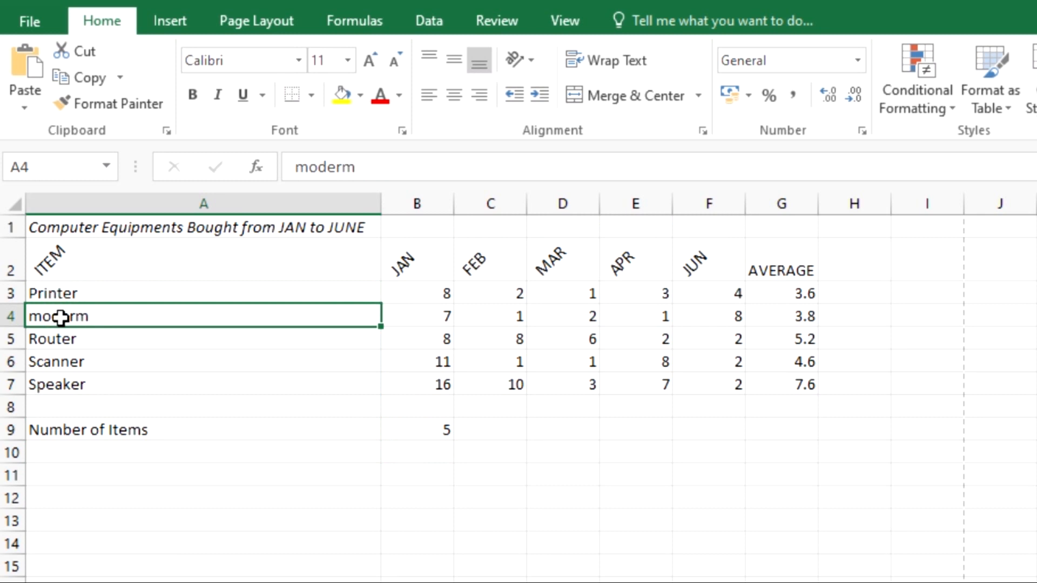
click(73, 344)
click(77, 362)
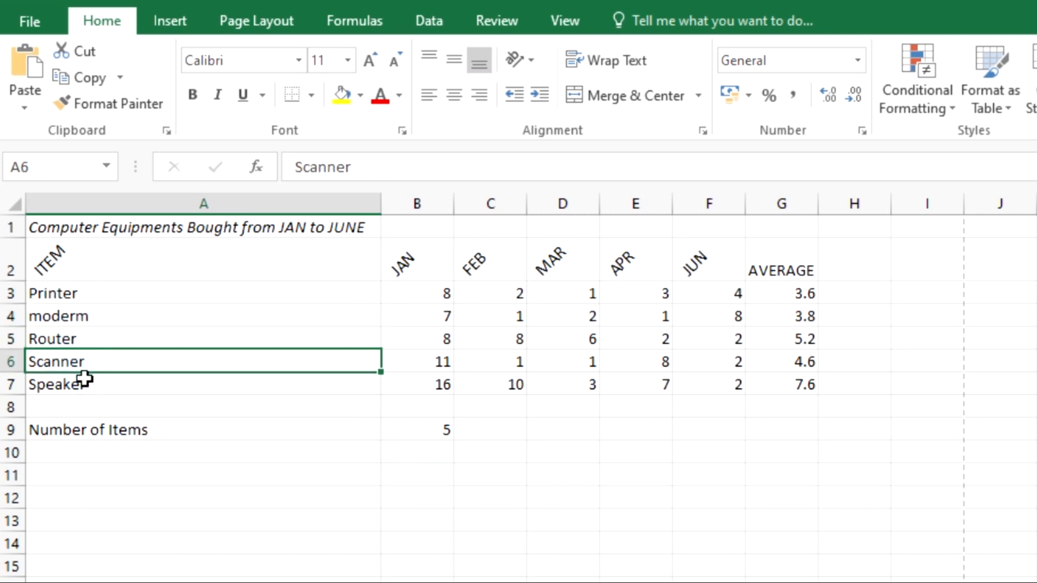
click(84, 381)
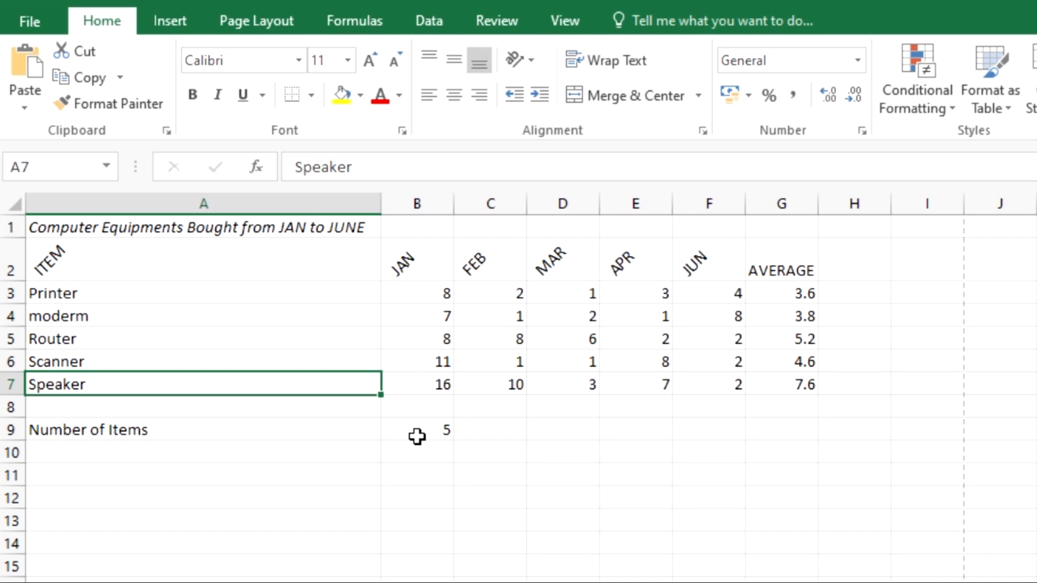
click(558, 452)
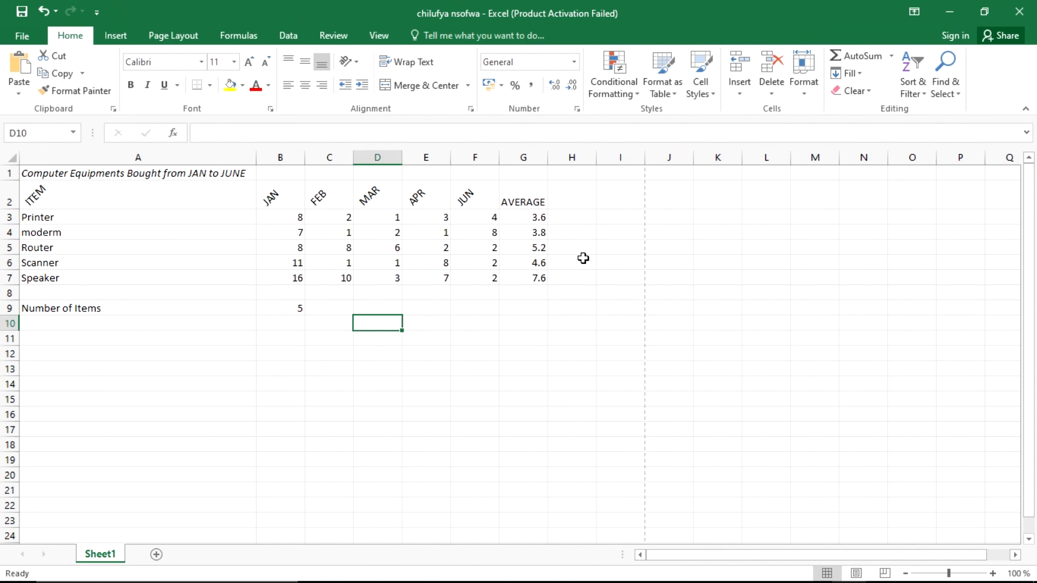
Step: Switch to the exam PDF and scroll down to questions (vi)–(ix)
key(alt+Tab)
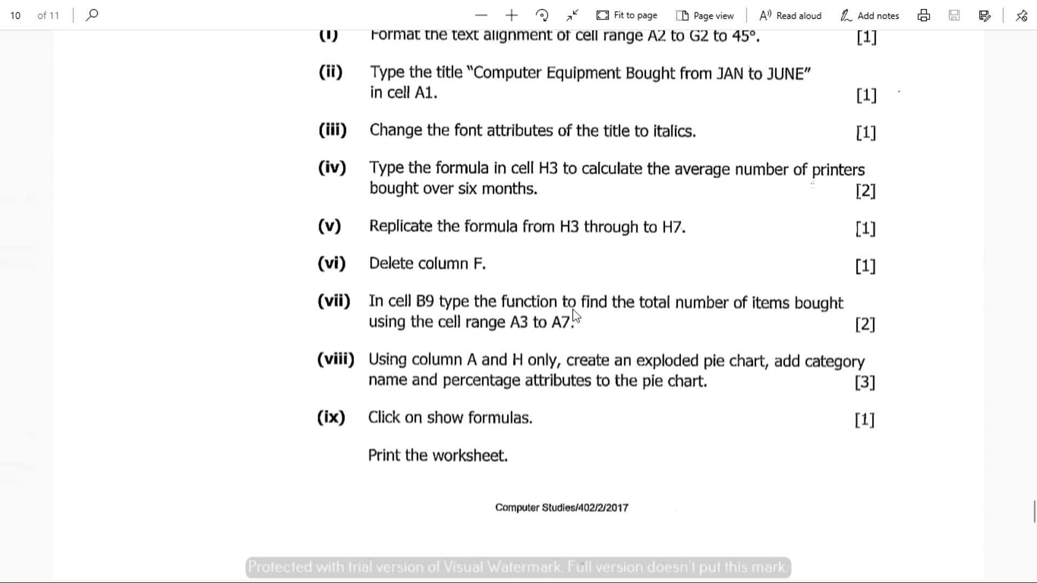
scroll(527, 338, down, 2)
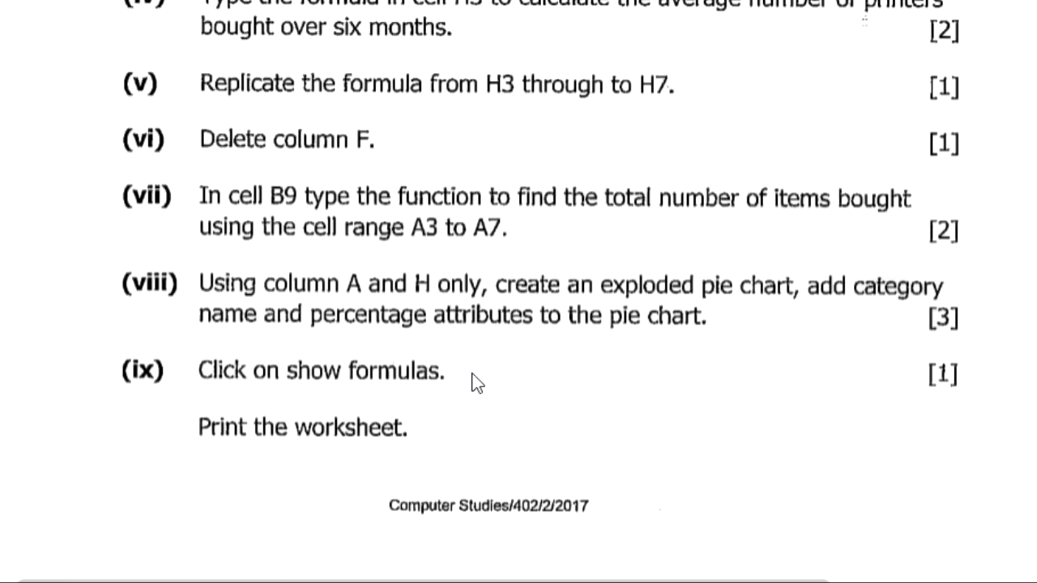
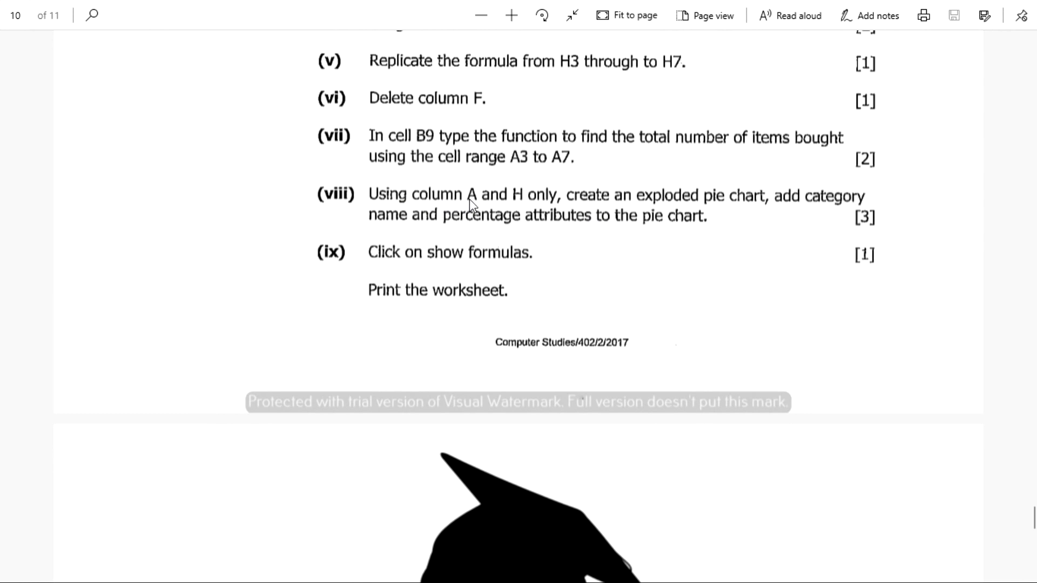
Step: Switch from the exam PDF back to the Excel equipment workbook
key(alt+Tab)
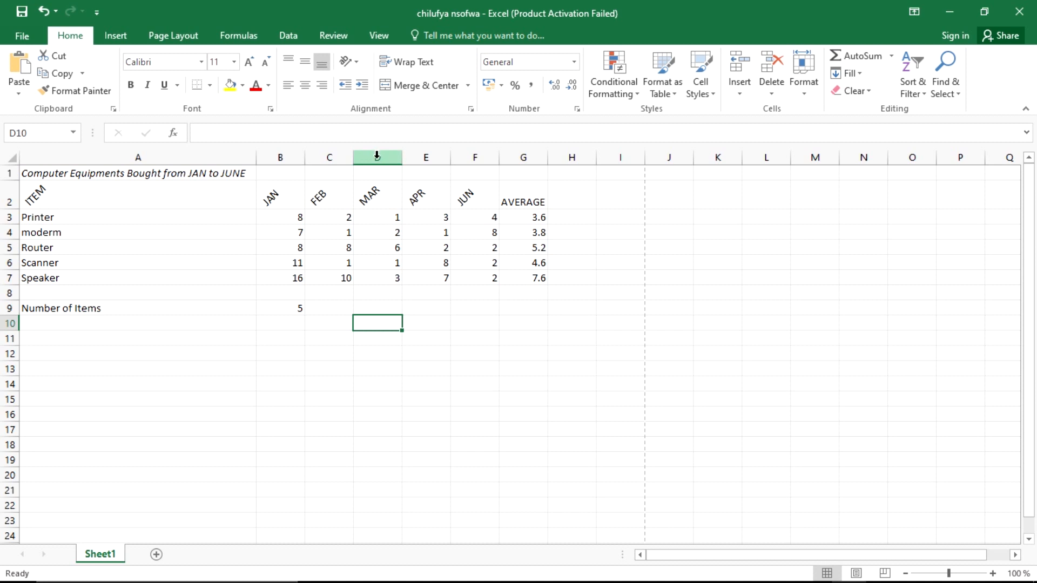
click(165, 157)
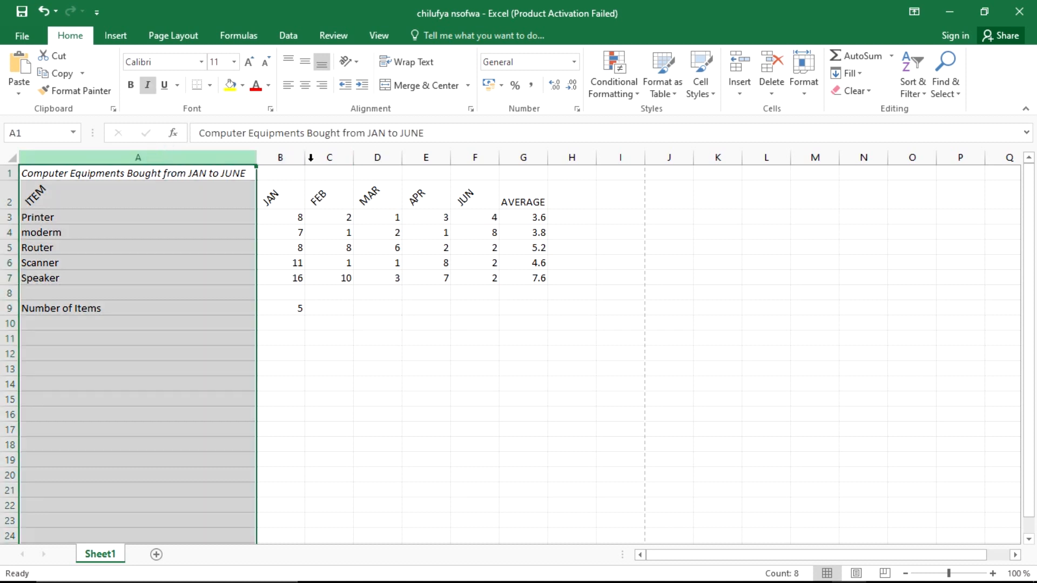
click(568, 156)
key(alt+Tab)
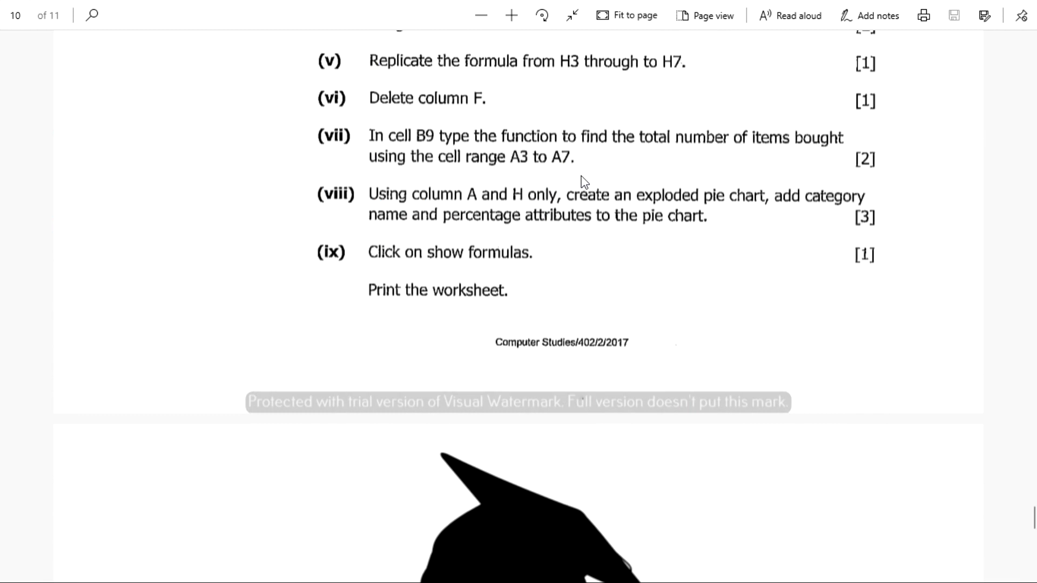
key(alt+Tab)
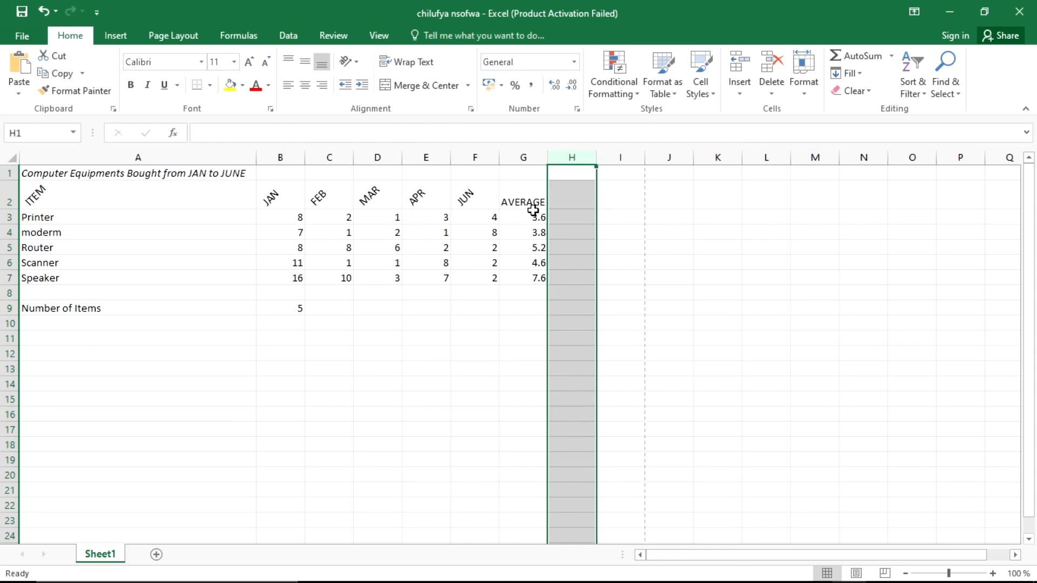
key(alt+Tab)
scroll(533, 210, up, 3)
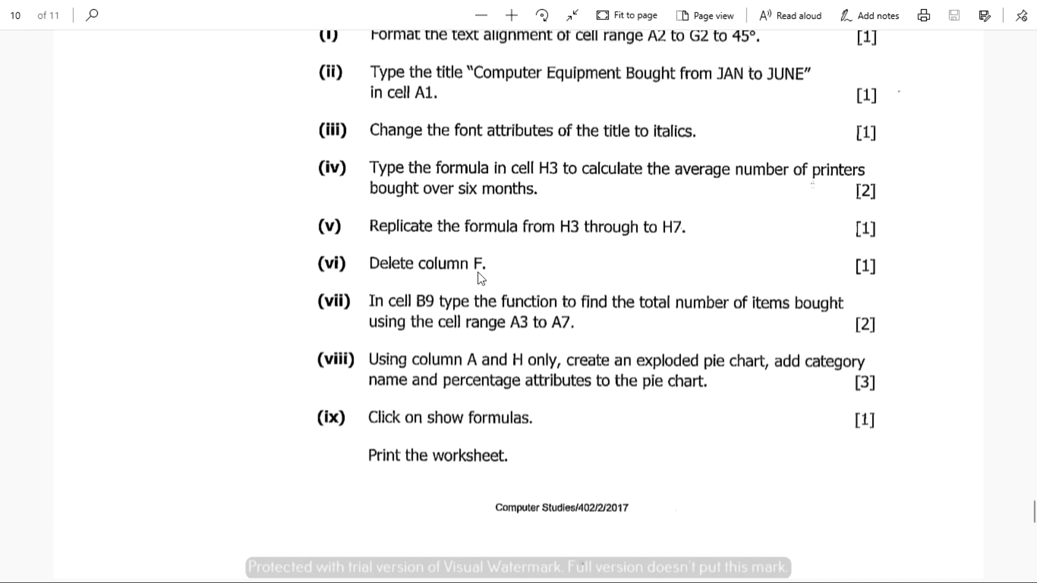
key(alt+Tab)
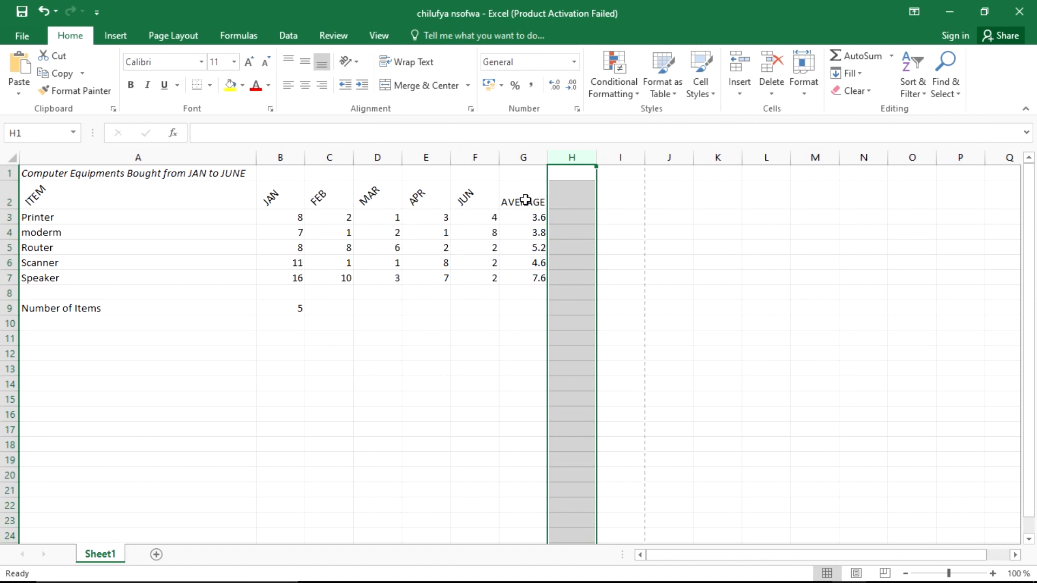
click(523, 307)
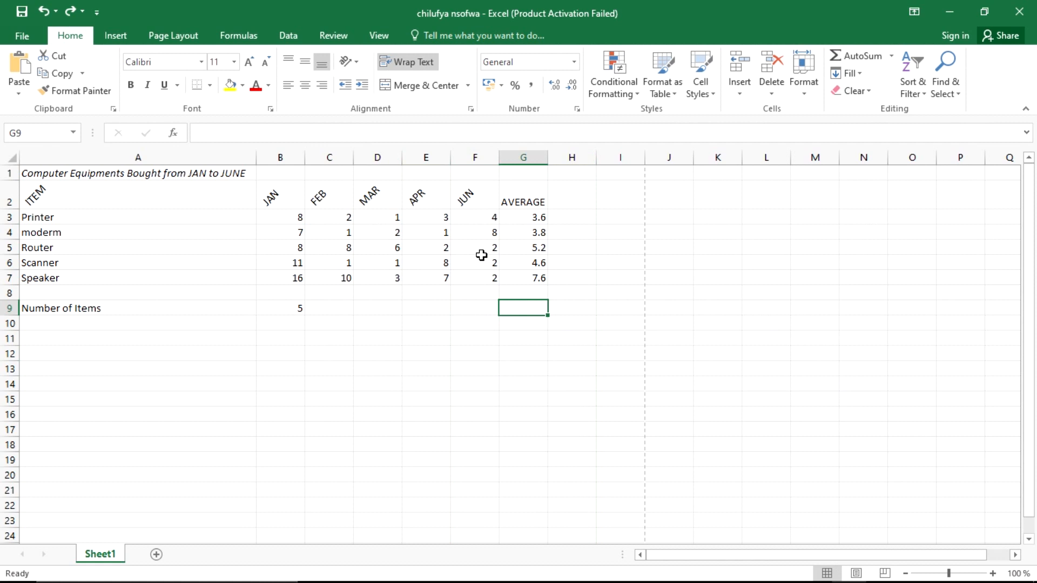
click(476, 157)
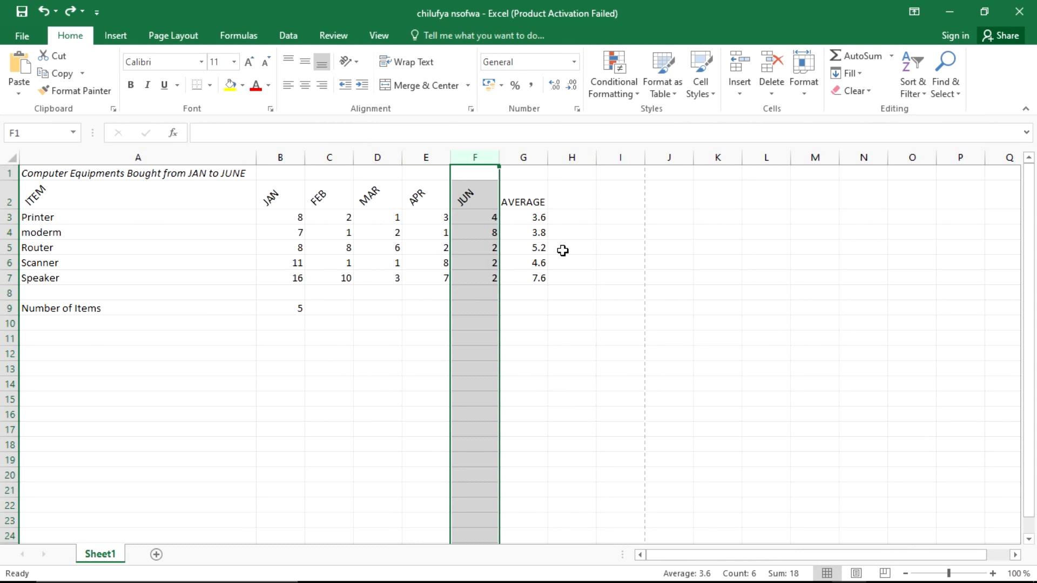
Step: Insert a blank column at F so JUN moves to G and the averages to H
right_click(488, 156)
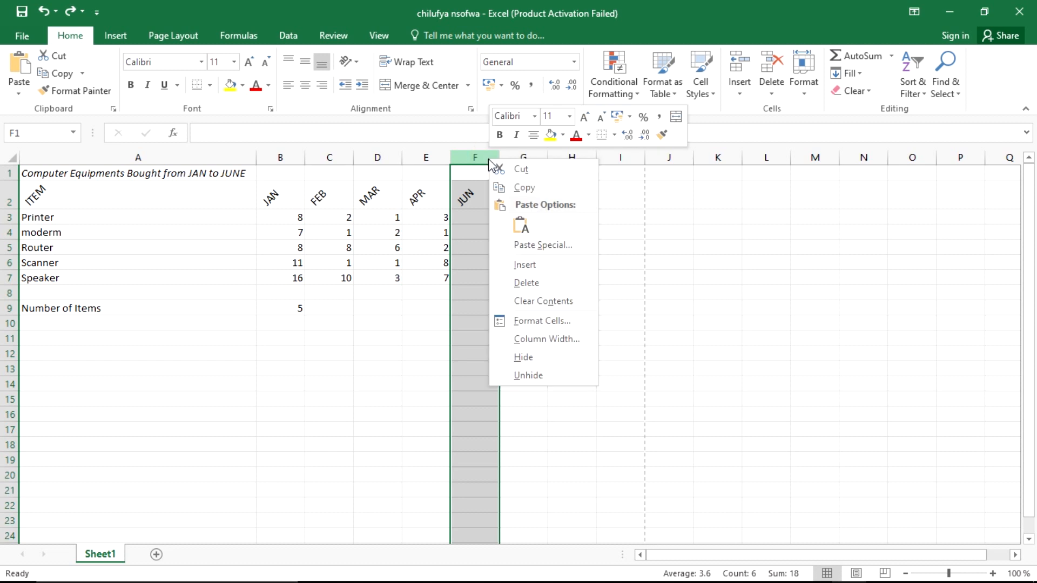
click(531, 264)
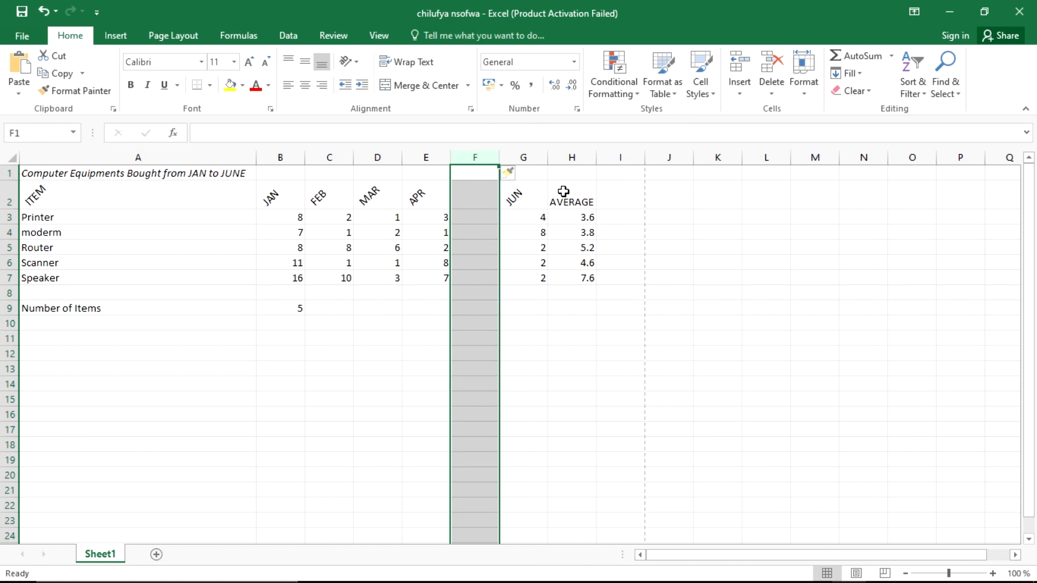
click(567, 336)
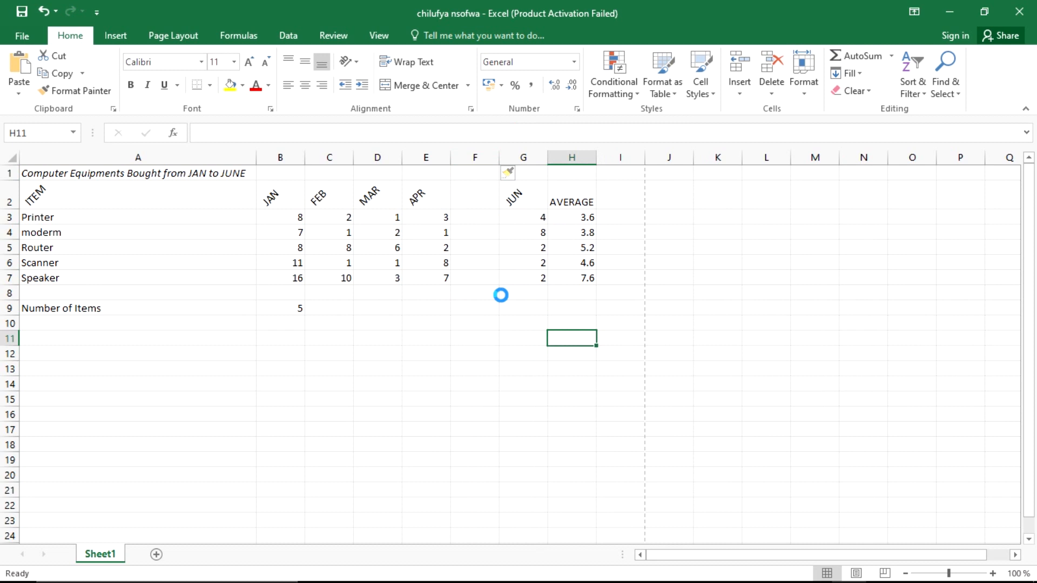
click(496, 294)
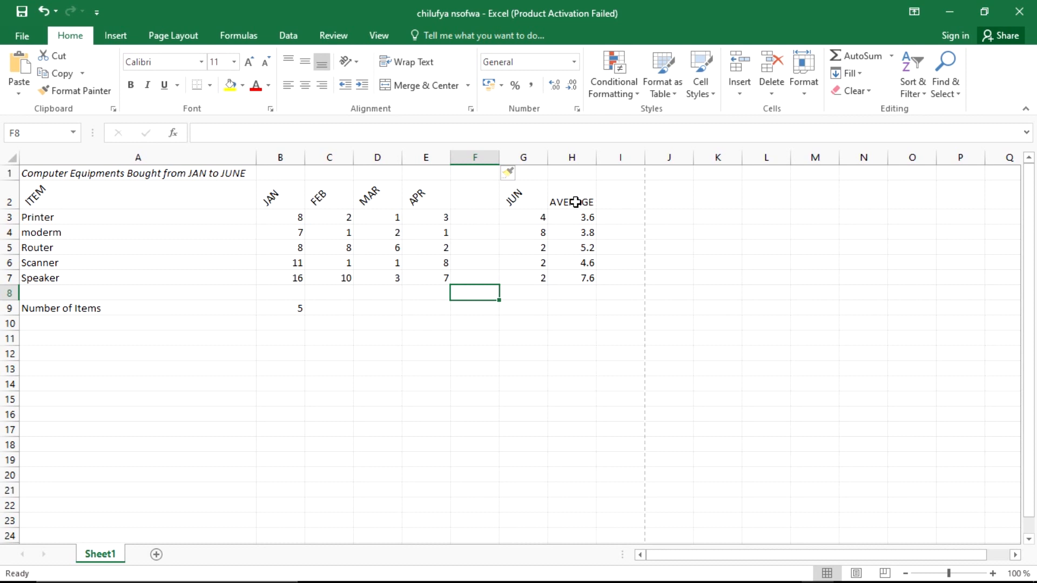
click(572, 157)
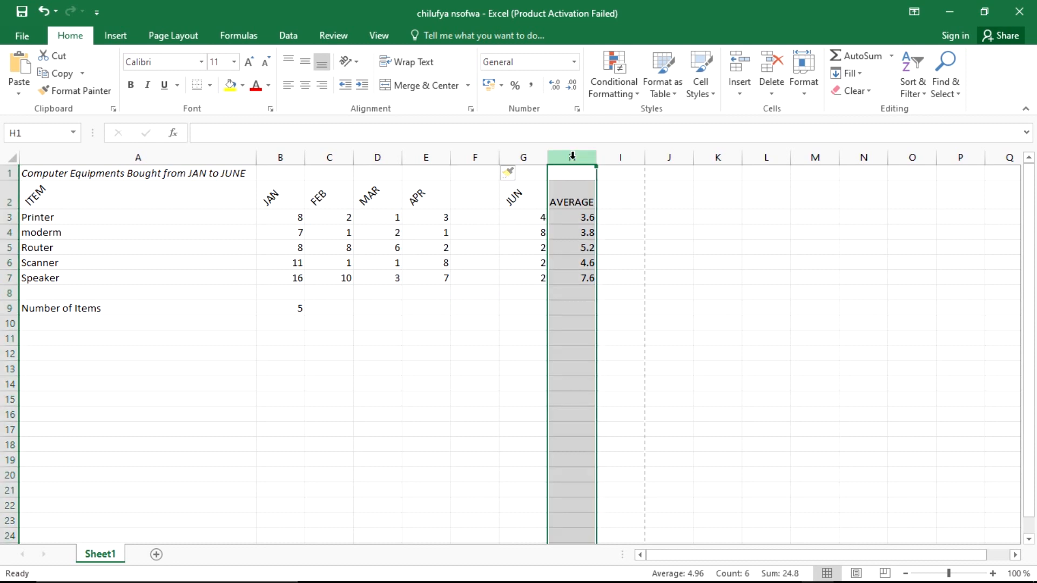
click(180, 157)
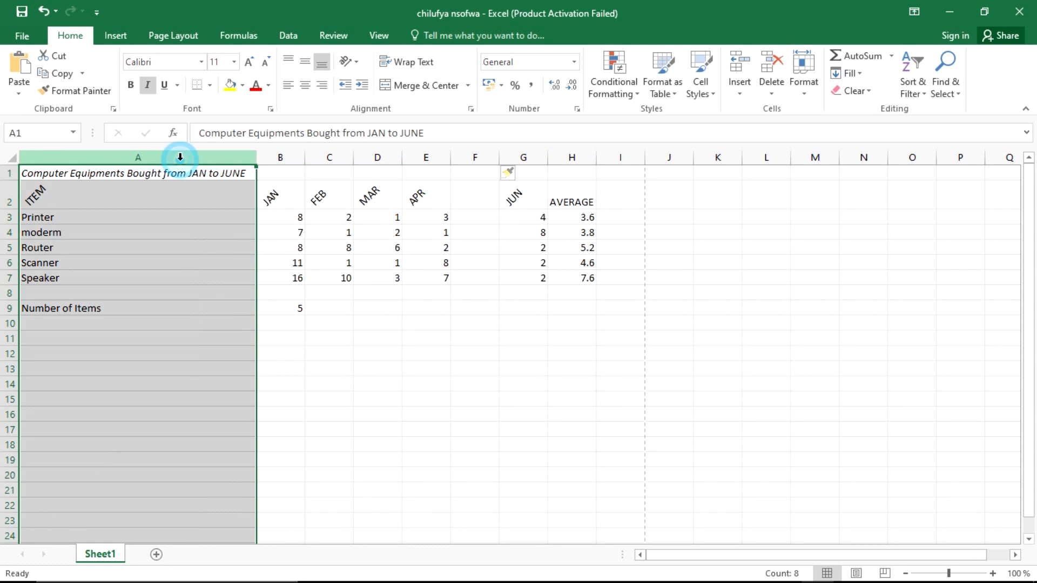
key(alt+Tab)
key(Tab)
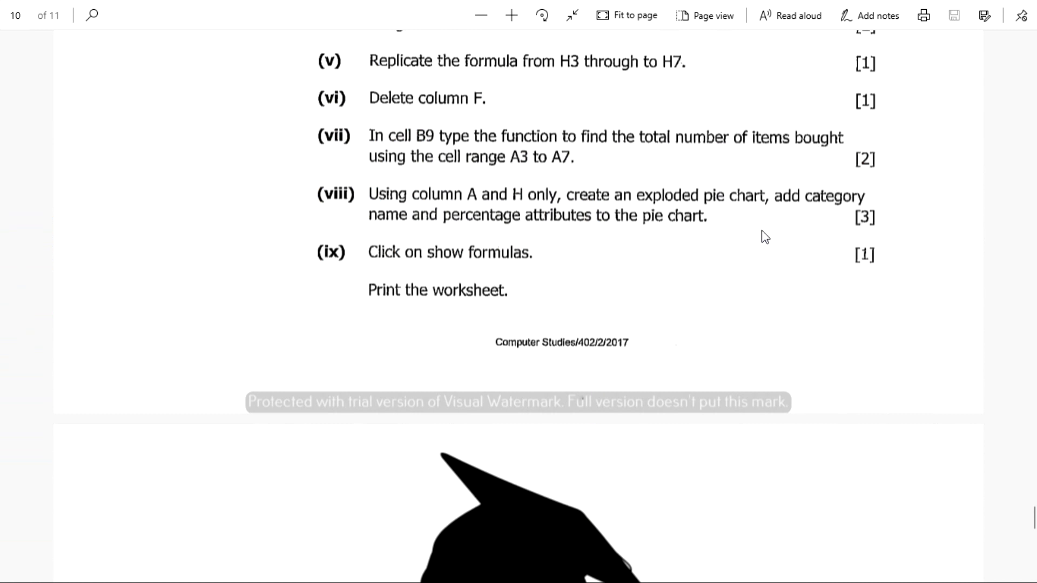
key(alt+Tab)
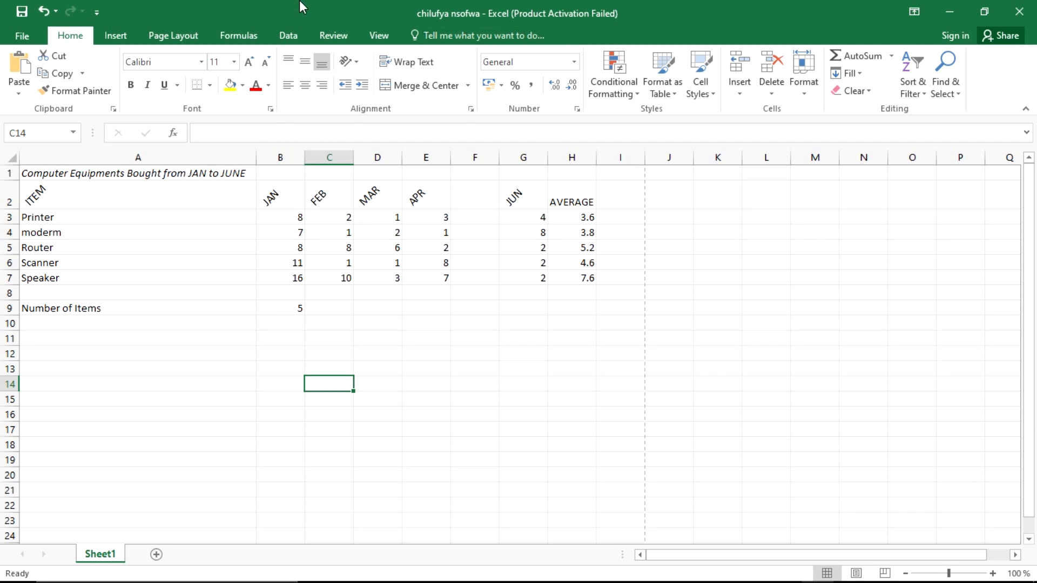
Step: Insert an empty 2-D pie chart and drag it below the equipment table
click(105, 31)
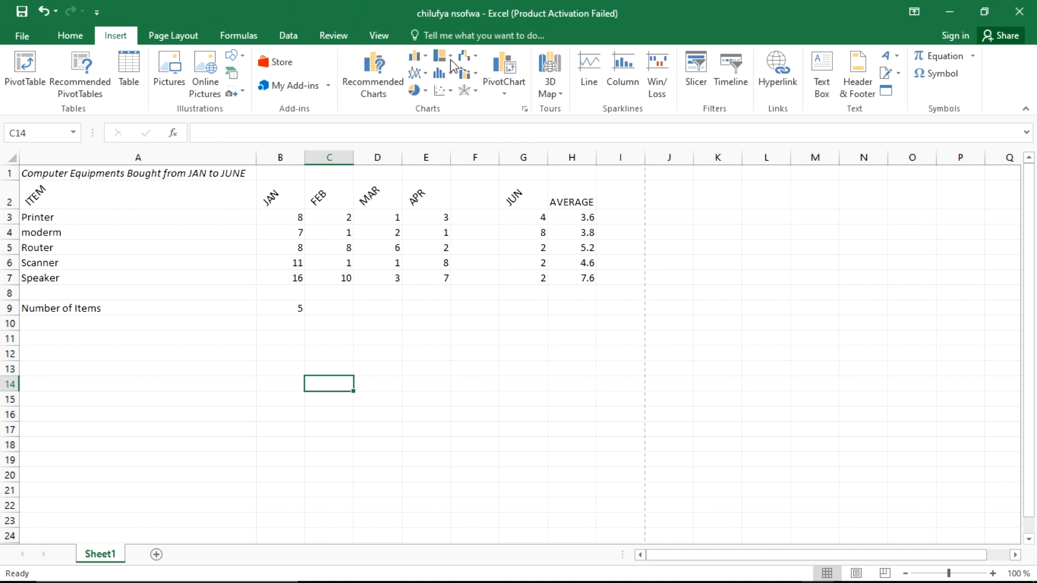
click(427, 91)
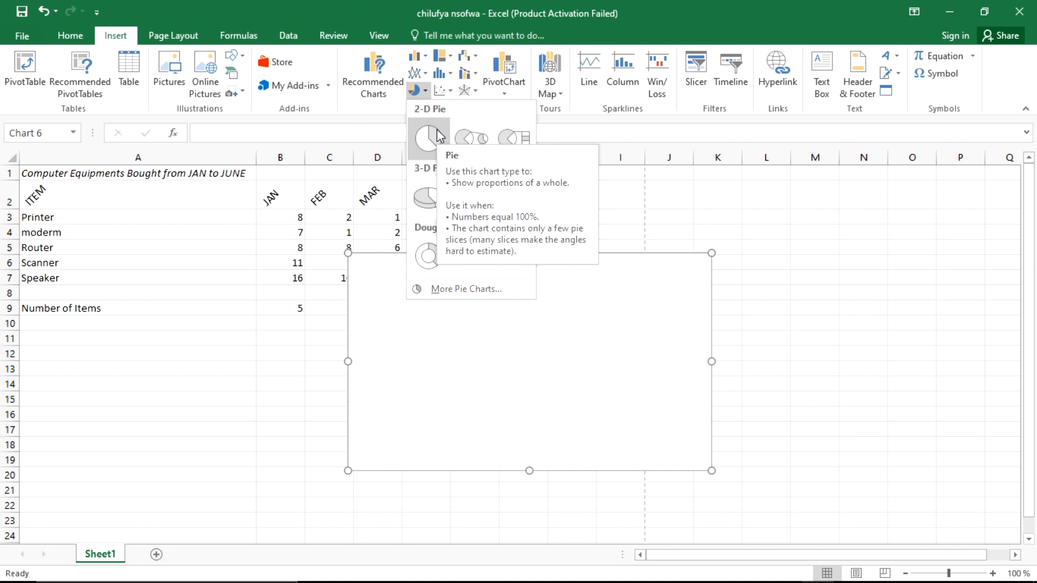
click(438, 130)
mouse_move(558, 202)
mouse_down()
mouse_move(558, 273)
mouse_move(525, 340)
mouse_move(525, 326)
mouse_up()
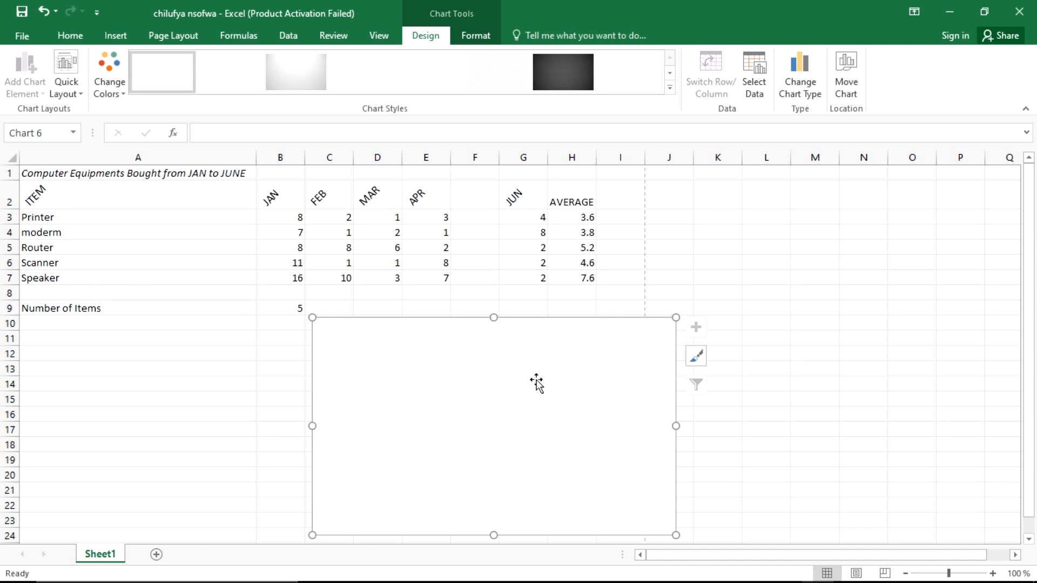
Step: Add a chart data series named from A3:A7 with values from the averages H3:H7
right_click(484, 356)
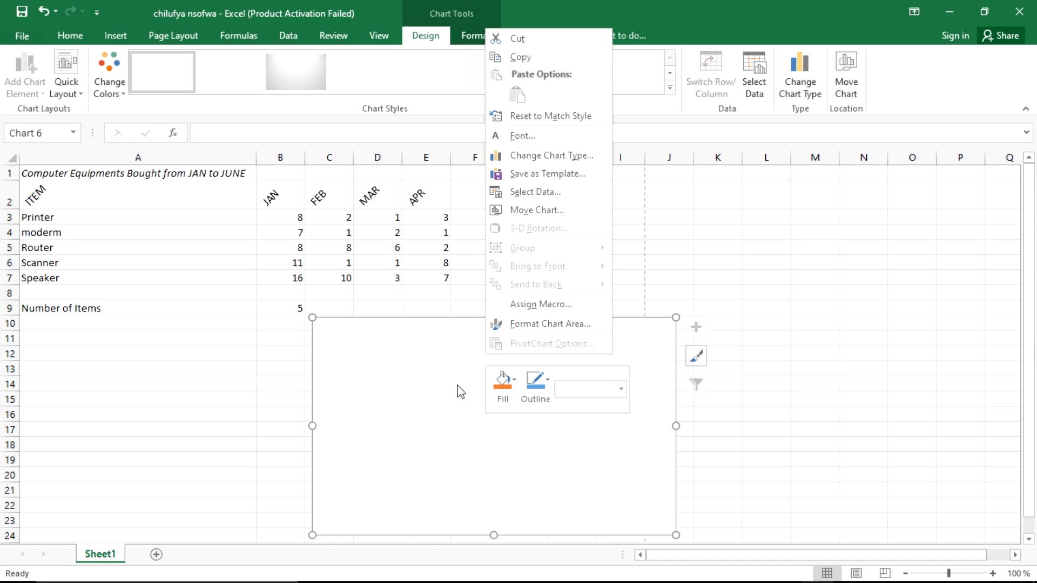
click(540, 191)
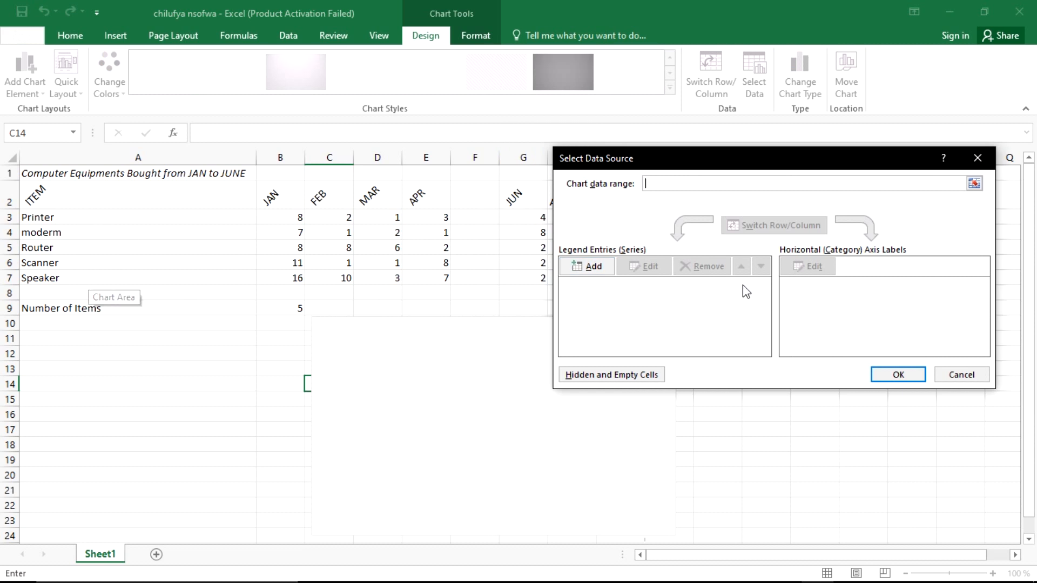
click(584, 266)
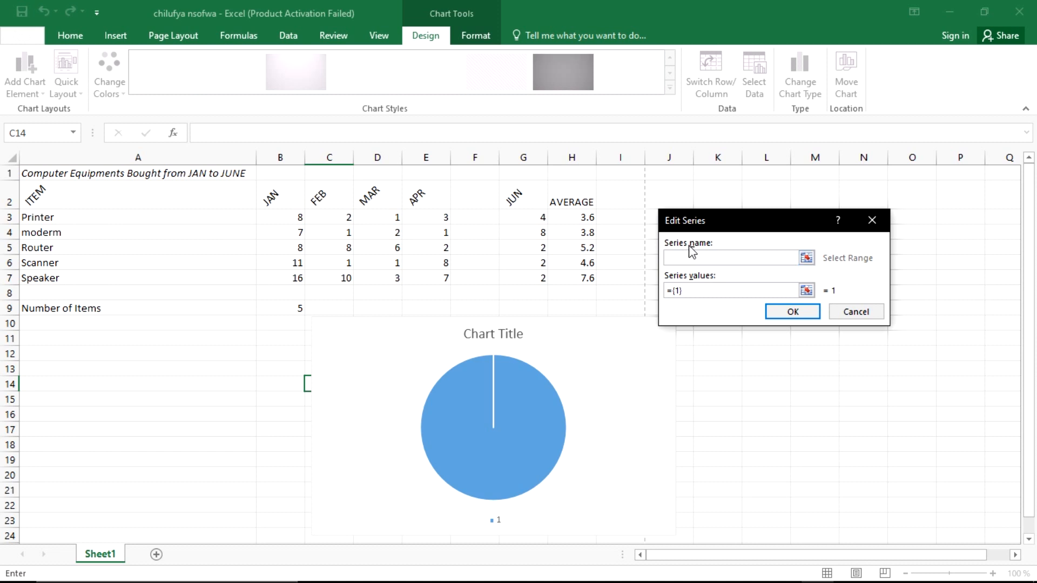
click(806, 258)
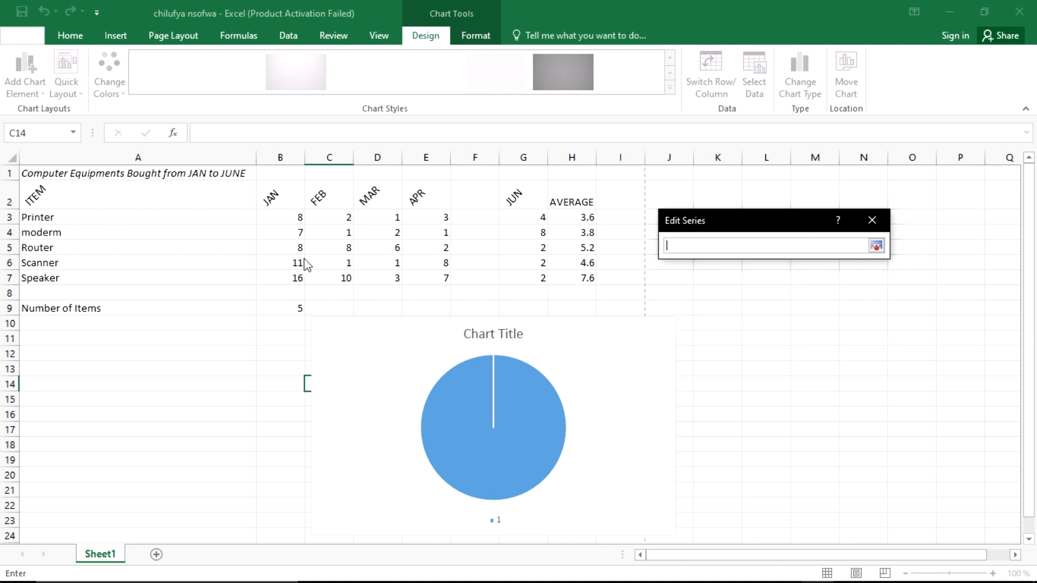
drag(42, 215, 51, 273)
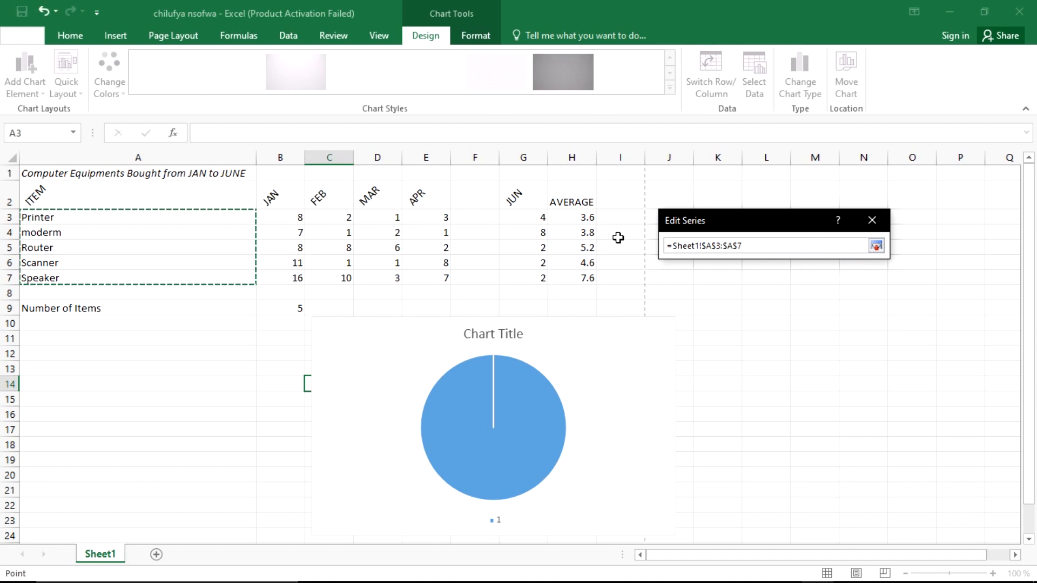
click(876, 245)
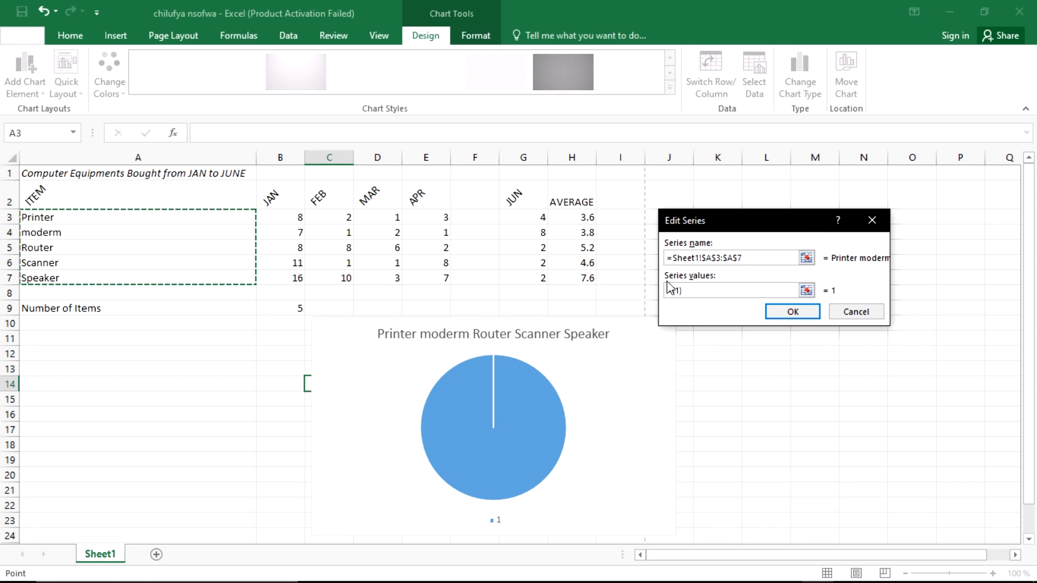
click(806, 290)
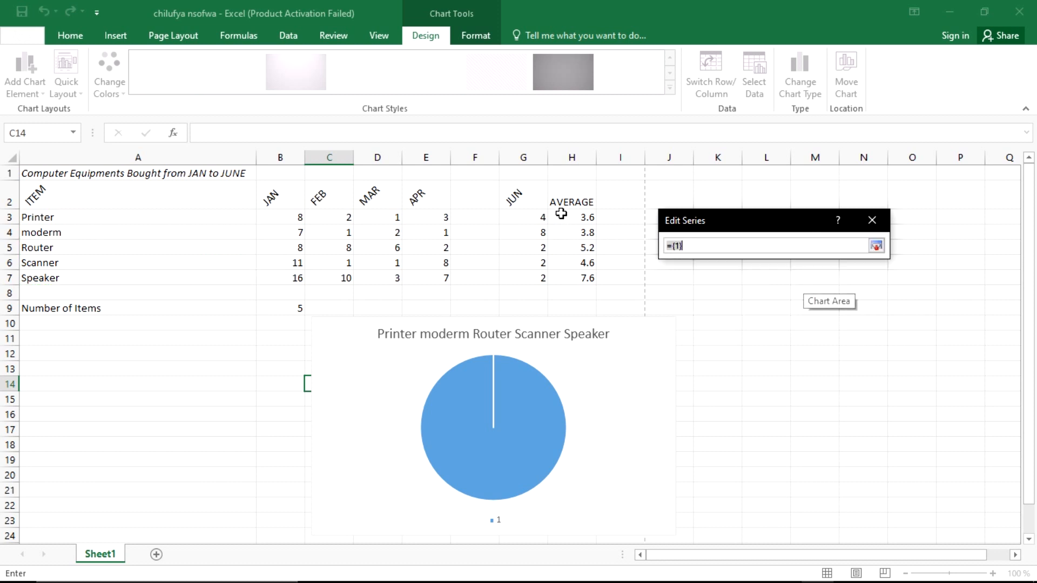
drag(561, 214, 565, 273)
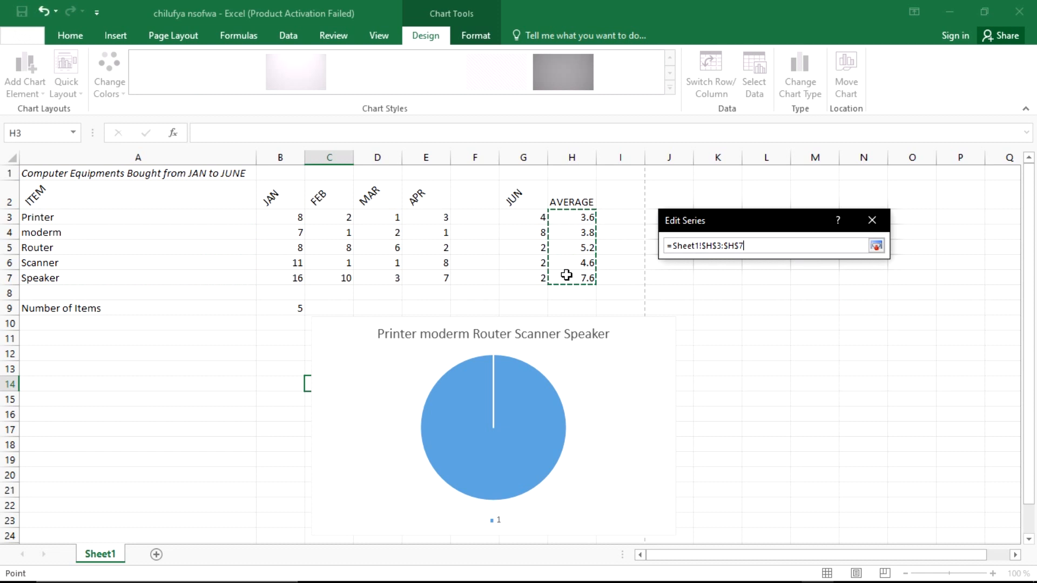
key(Return)
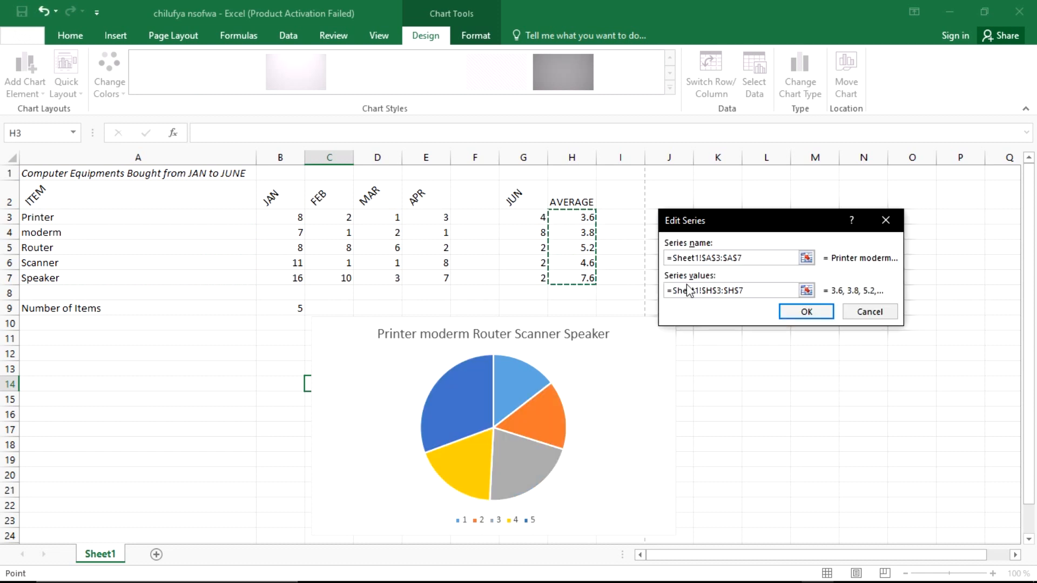
click(790, 311)
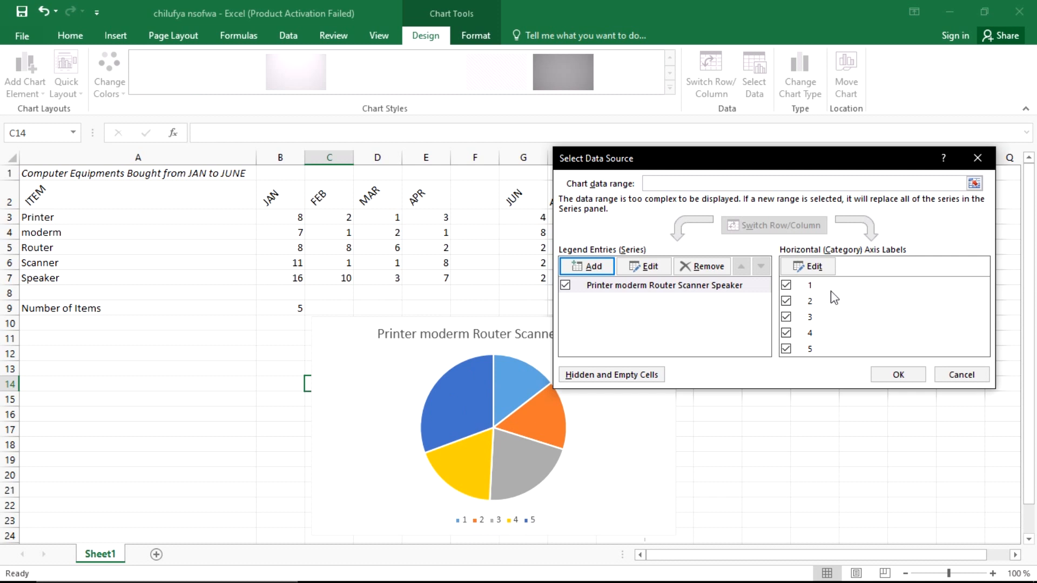
Step: Set the pie's category labels to the item names in A3:A7 and apply
click(818, 267)
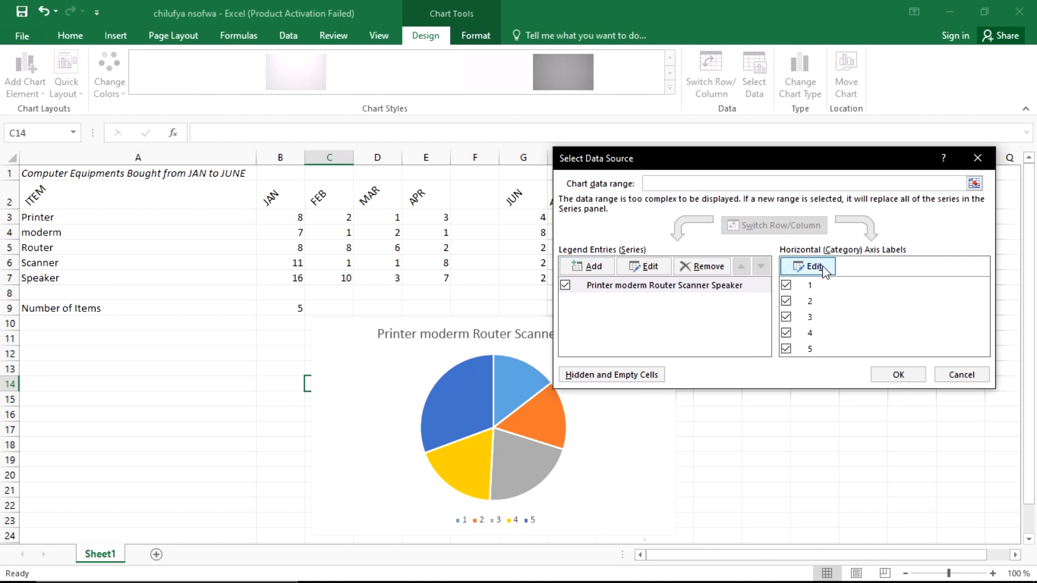
click(811, 275)
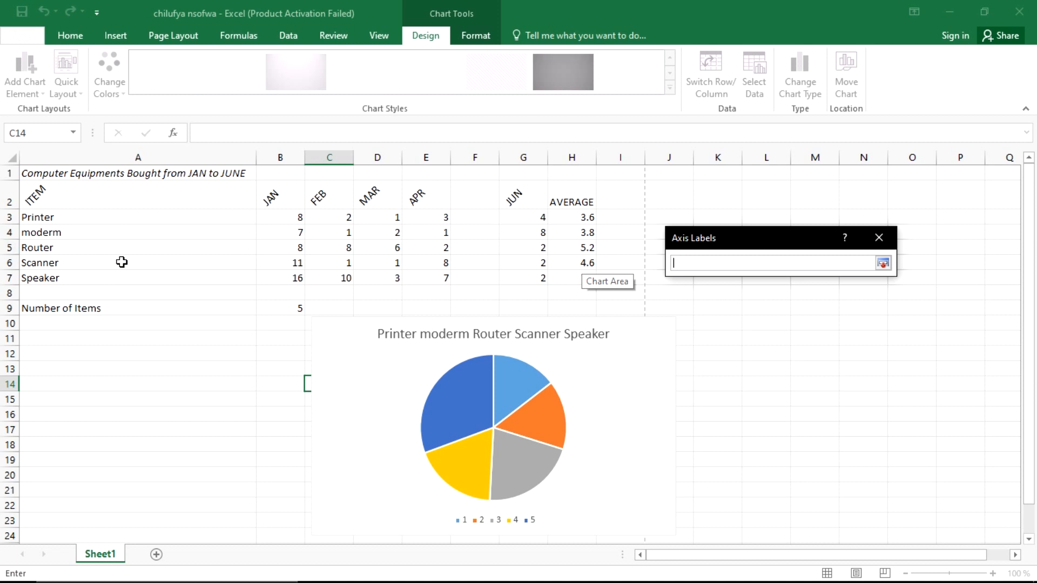
drag(60, 216, 64, 275)
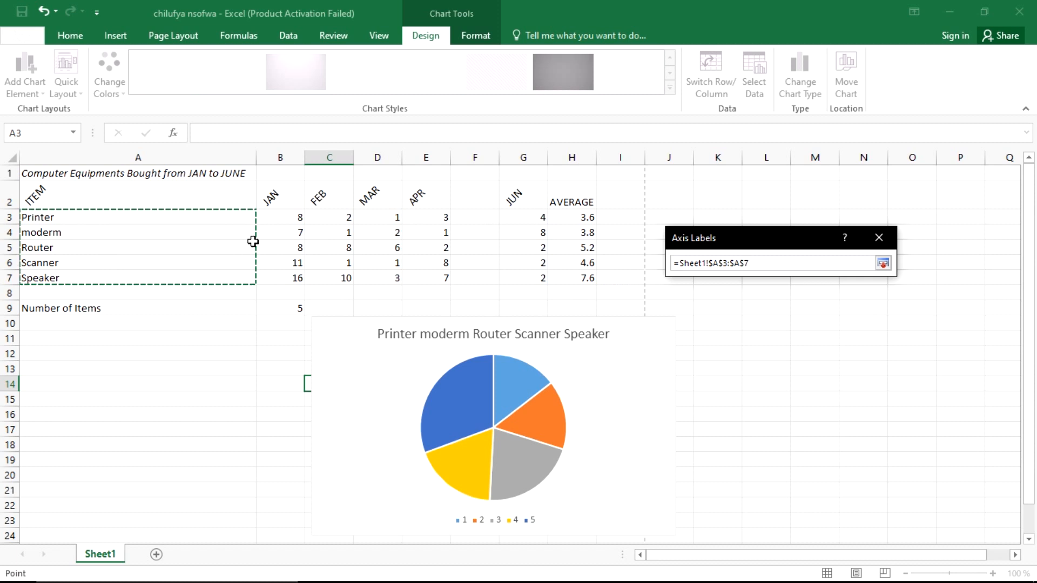
key(Return)
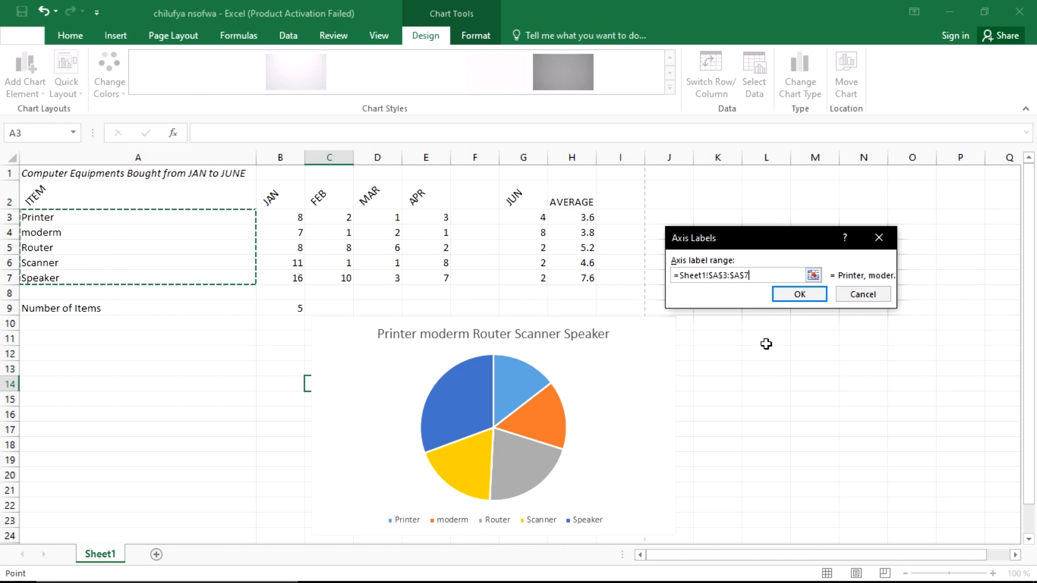
click(800, 295)
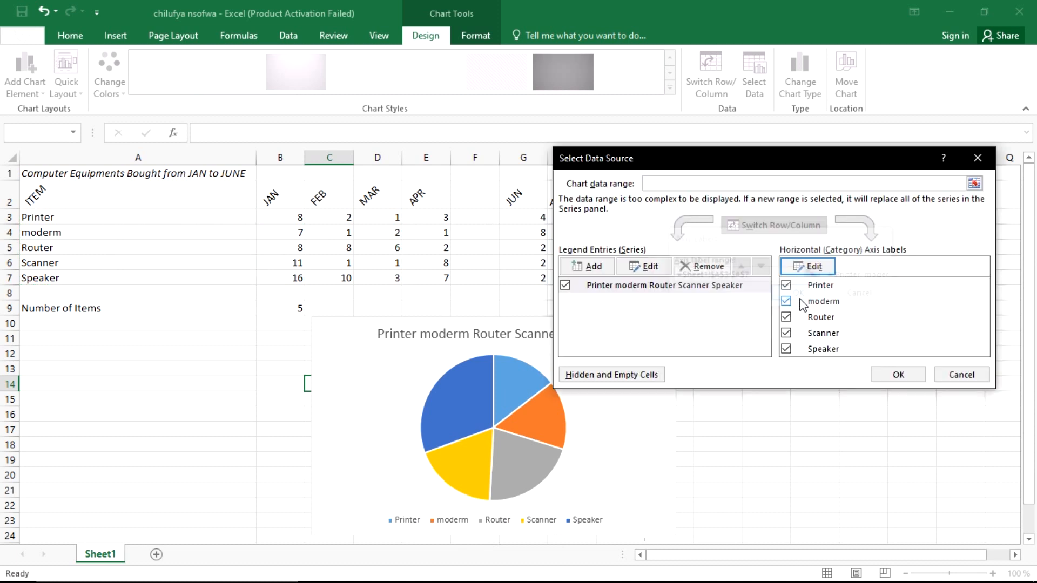
click(886, 381)
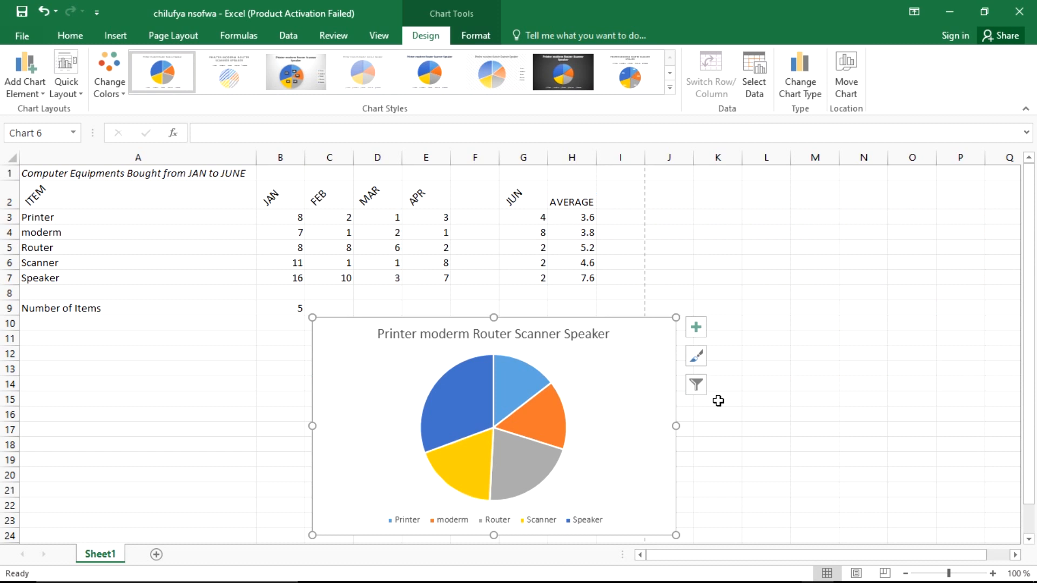
Step: Add data callouts showing item name and percentage on every pie slice
key(alt+Tab)
key(alt+Tab)
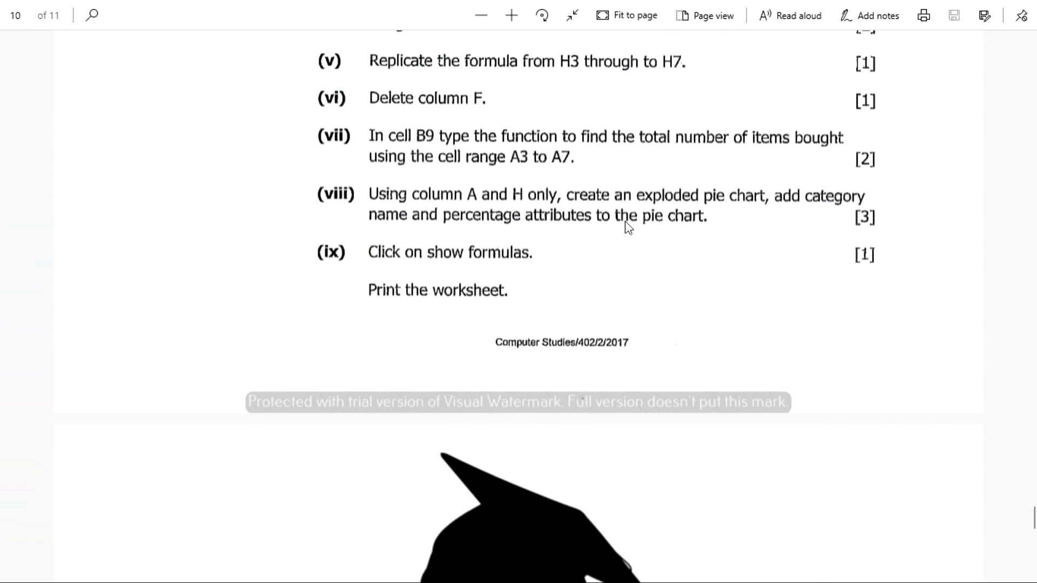
key(alt+Tab)
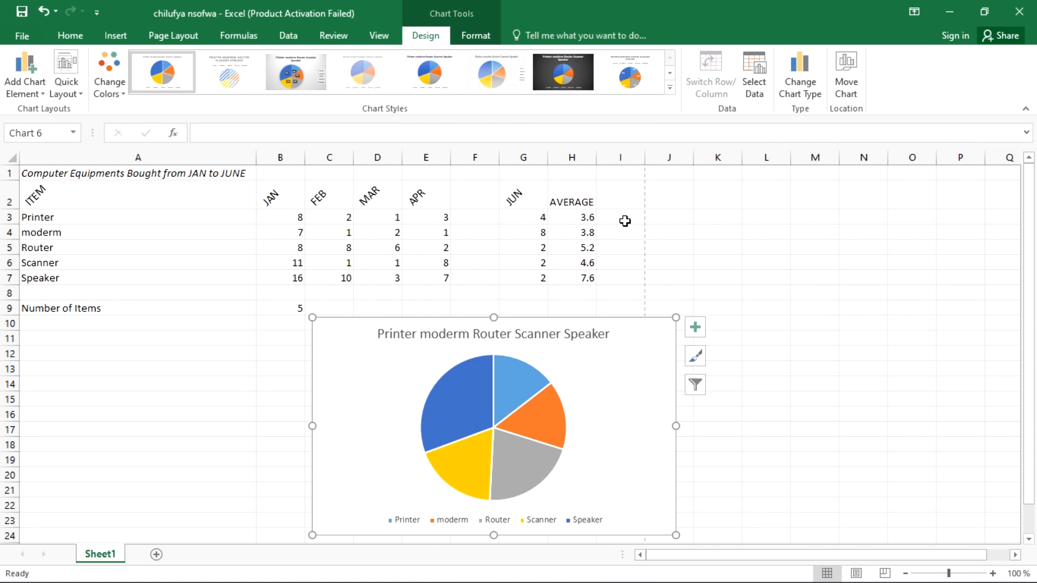
mouse_move(460, 389)
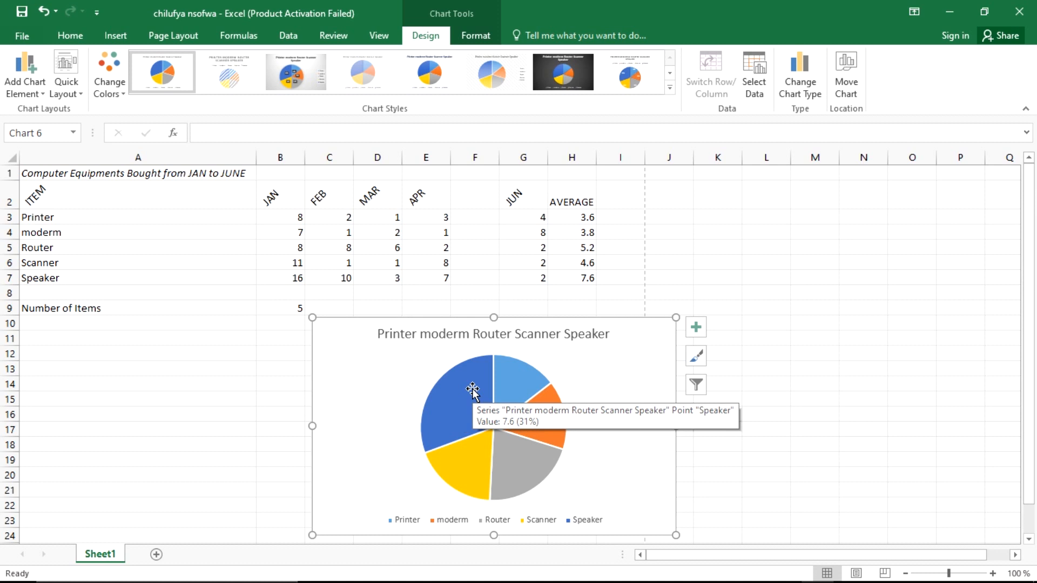
click(473, 390)
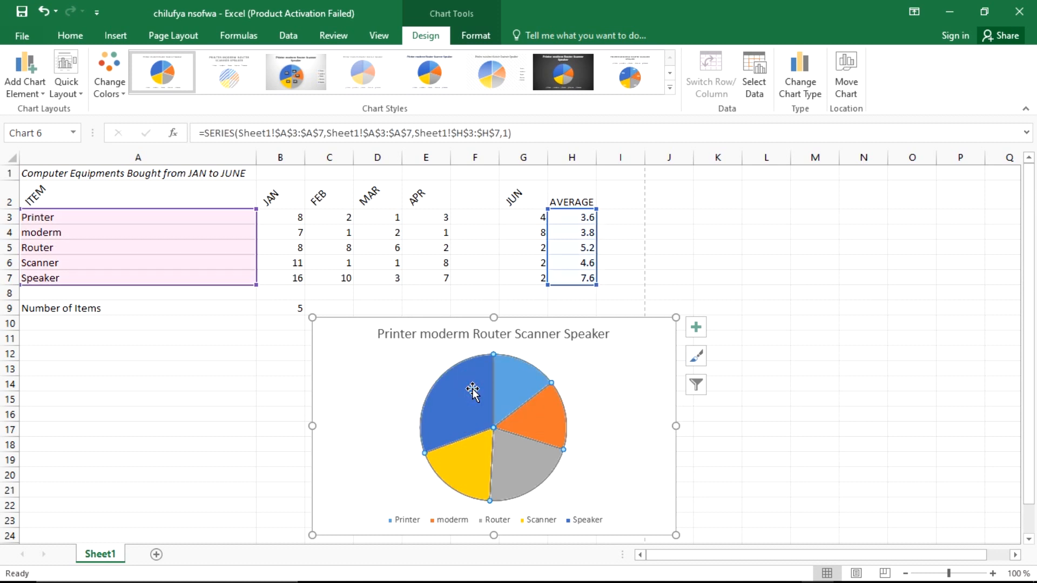
right_click(473, 392)
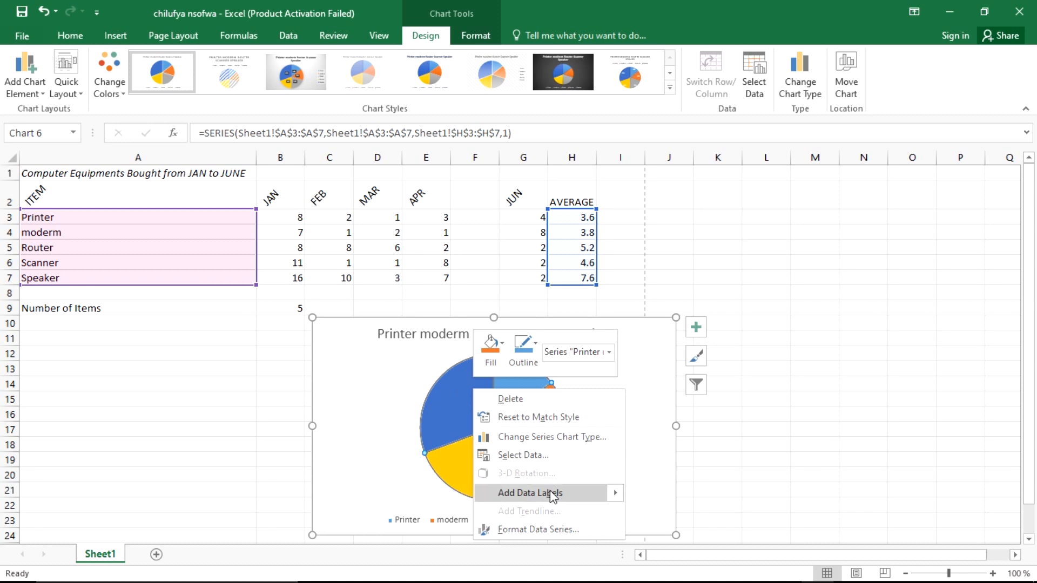
mouse_move(551, 496)
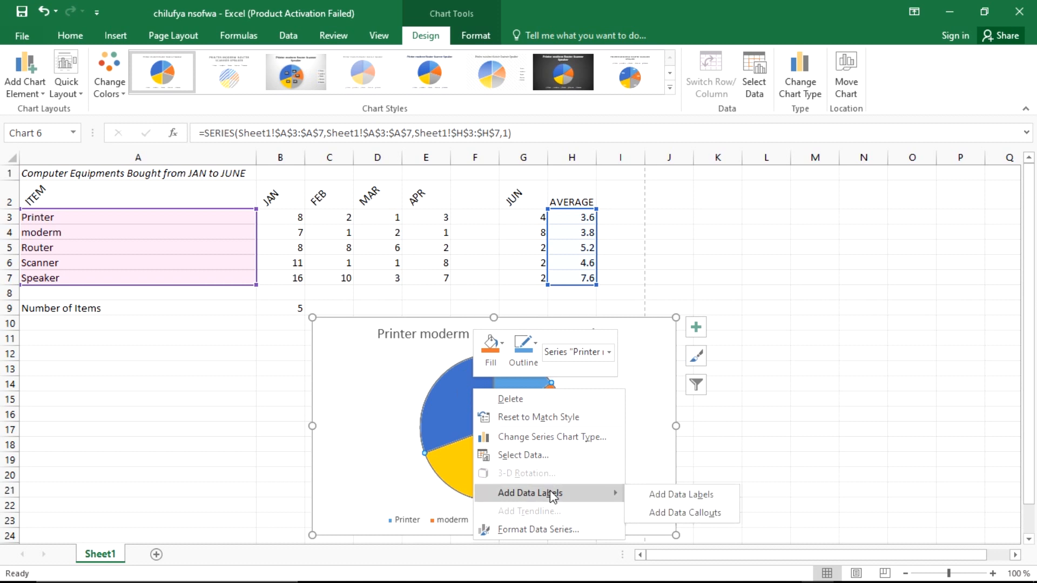
click(684, 513)
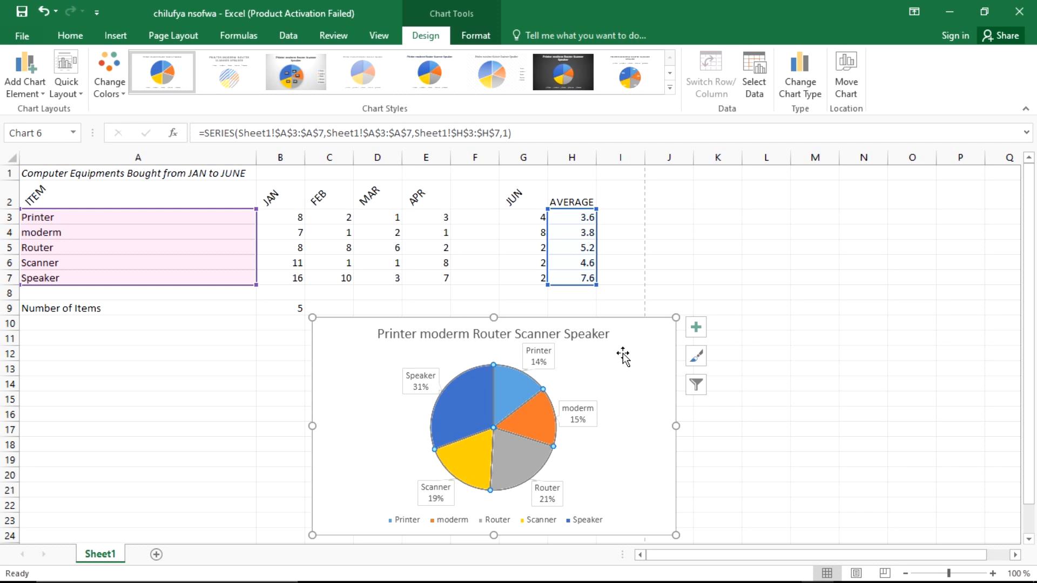
click(774, 410)
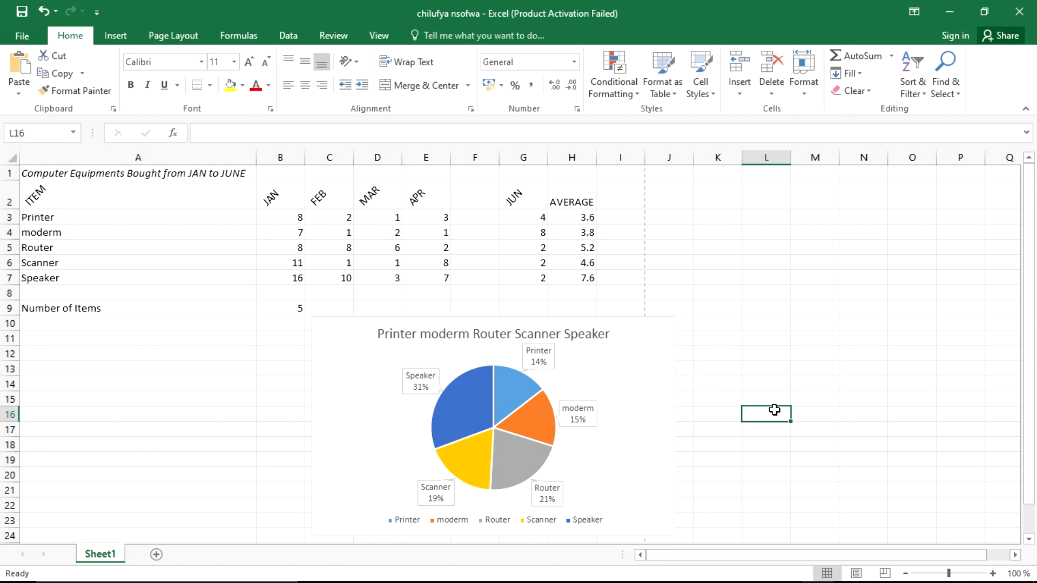
Step: Turn on Show Formulas so cells display =COUNTA(A3:A7) and the AVERAGE formulas
key(alt+Tab)
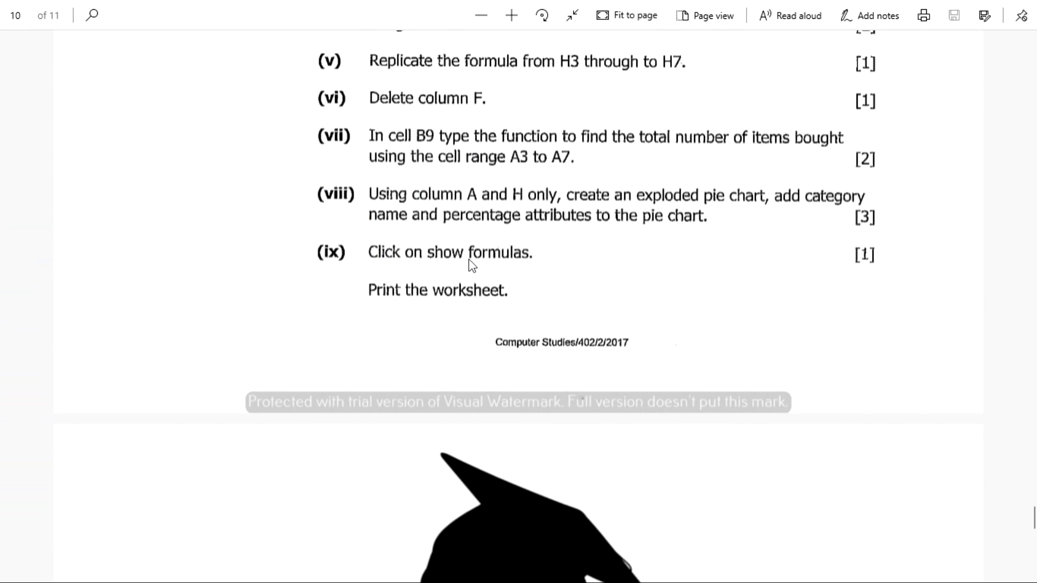
key(alt+Tab)
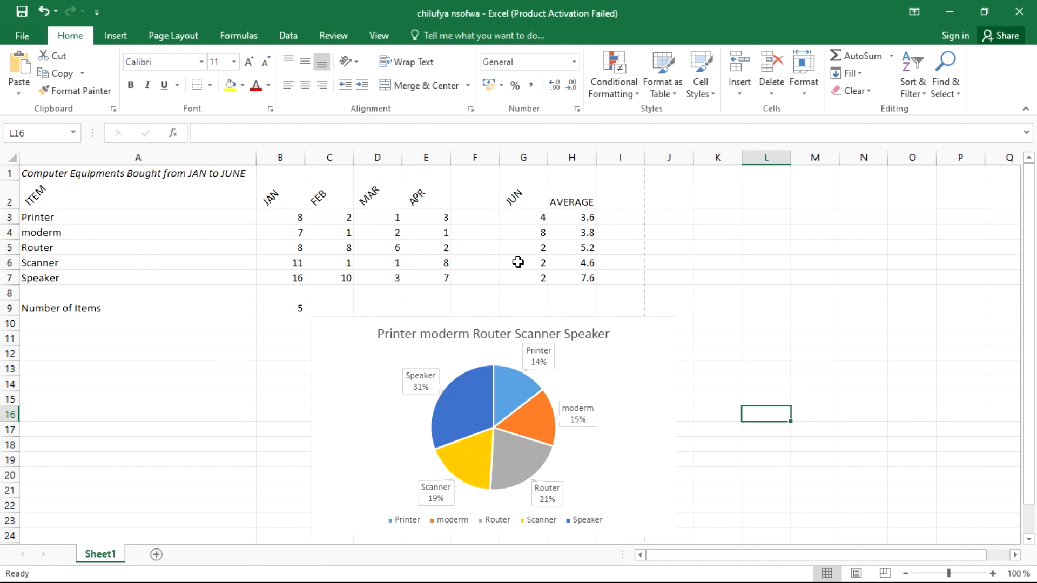
click(259, 34)
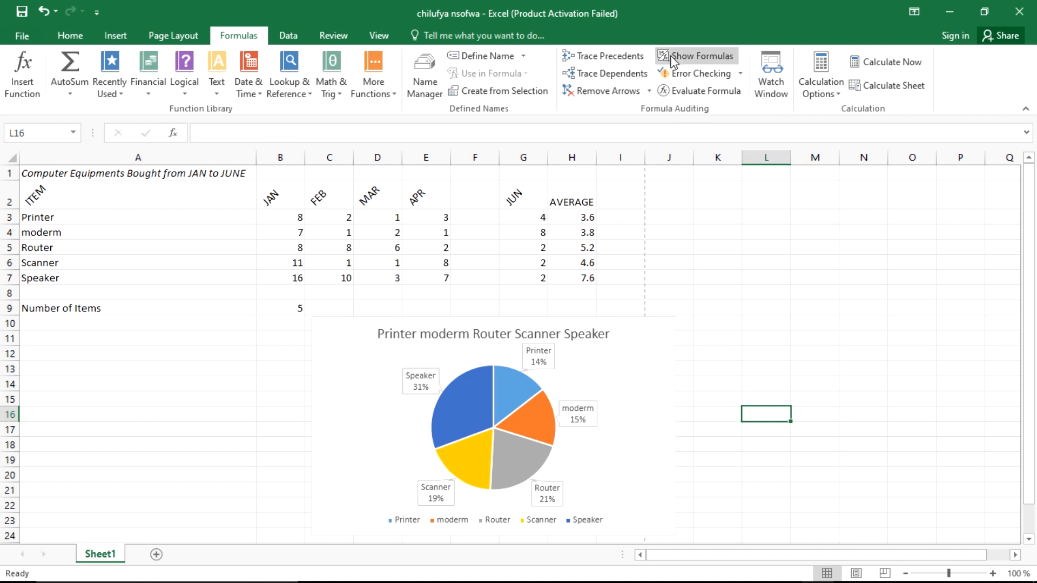
click(693, 54)
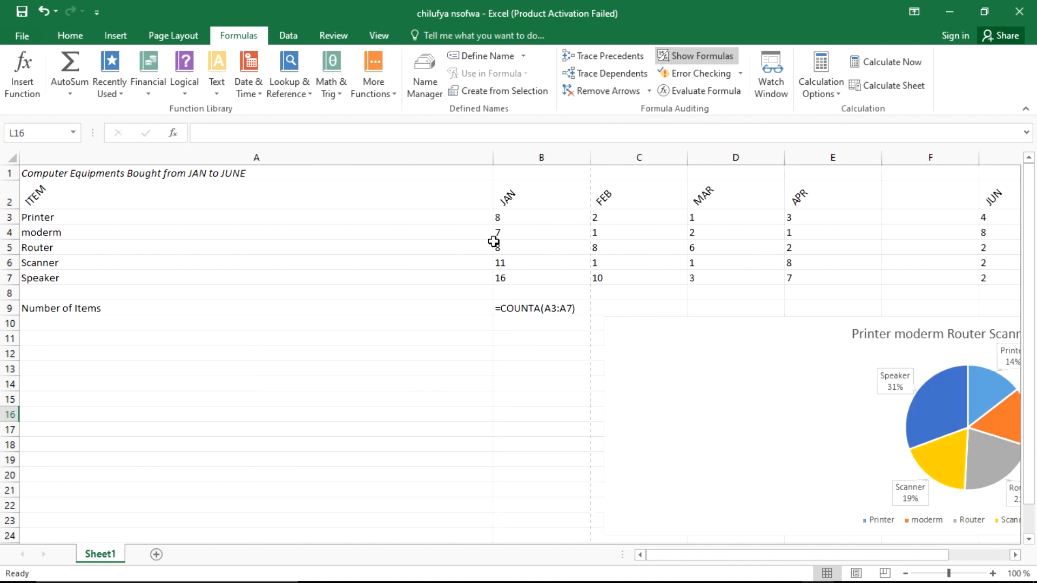
scroll(703, 549, right, 3)
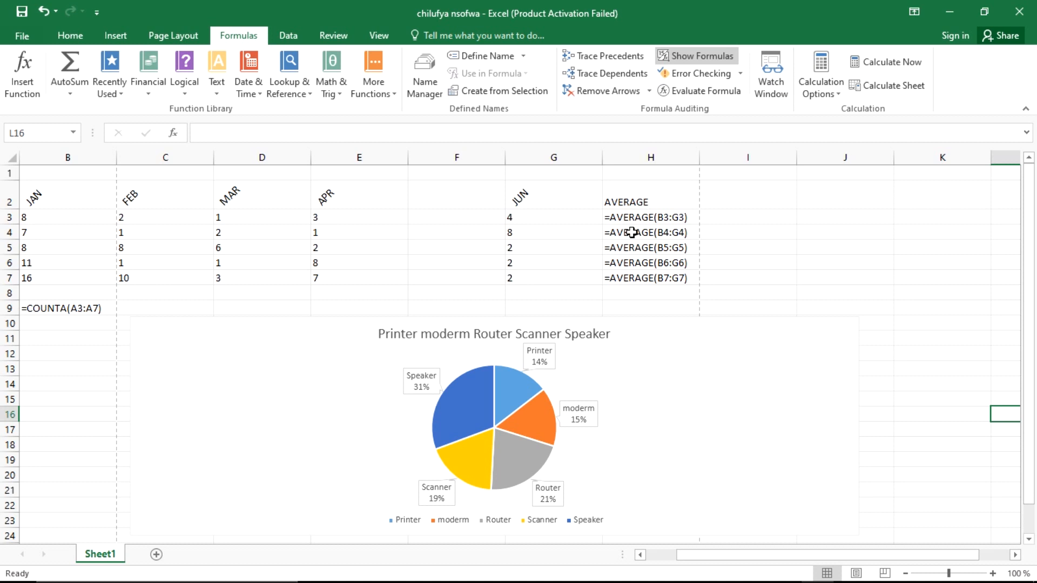
scroll(724, 553, left, 3)
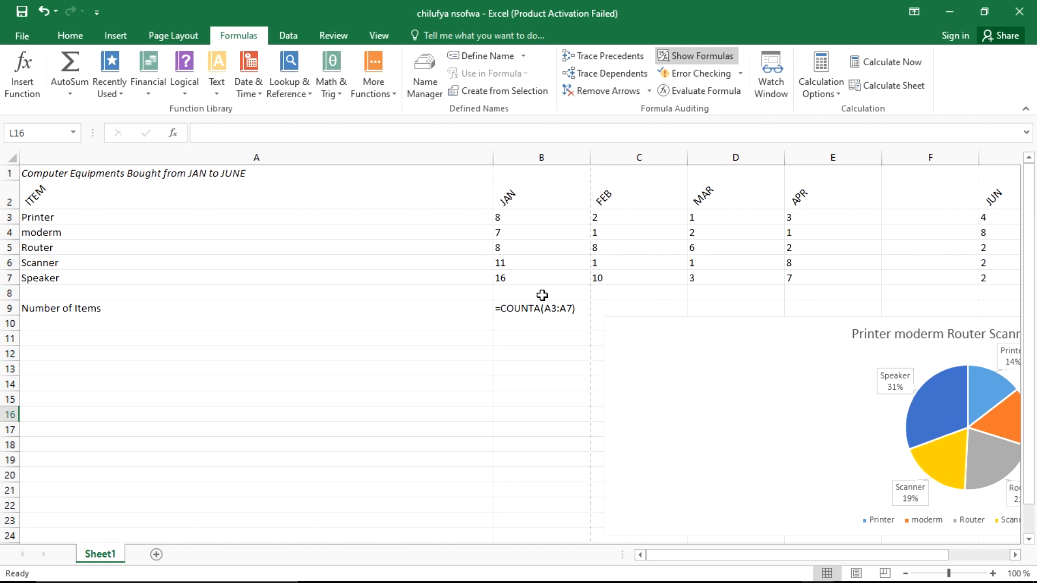
Step: Narrow column A so the column H formulas and the pie chart fit on screen
mouse_move(777, 556)
mouse_down()
mouse_move(838, 562)
mouse_move(769, 565)
mouse_up()
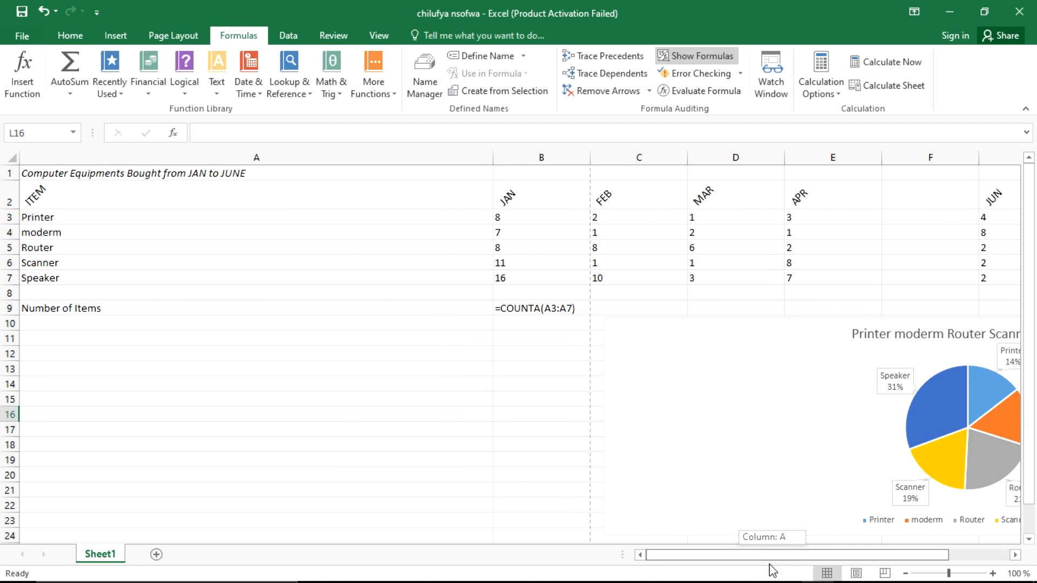
key(alt+Tab)
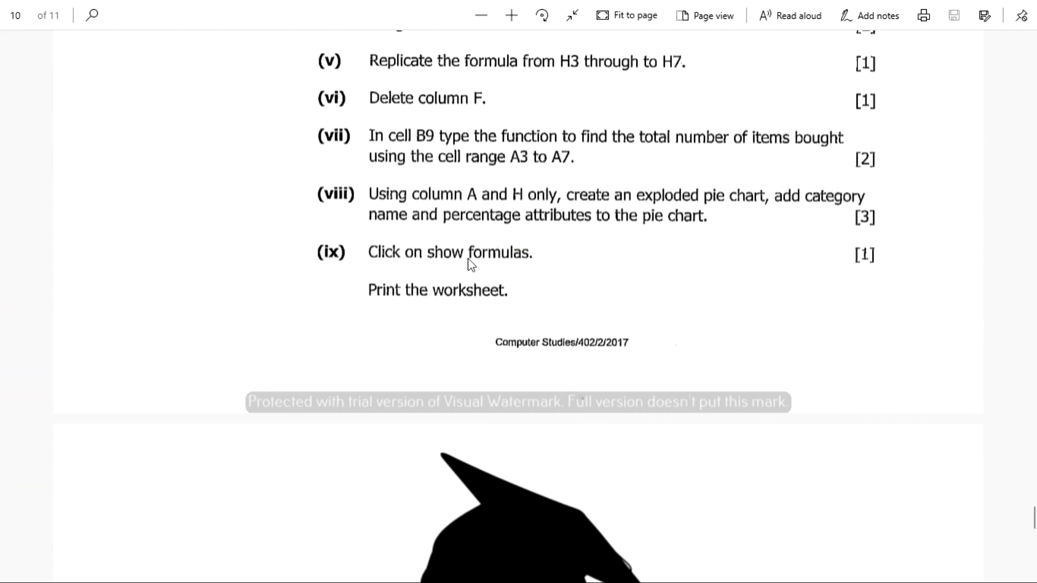
key(alt+Tab)
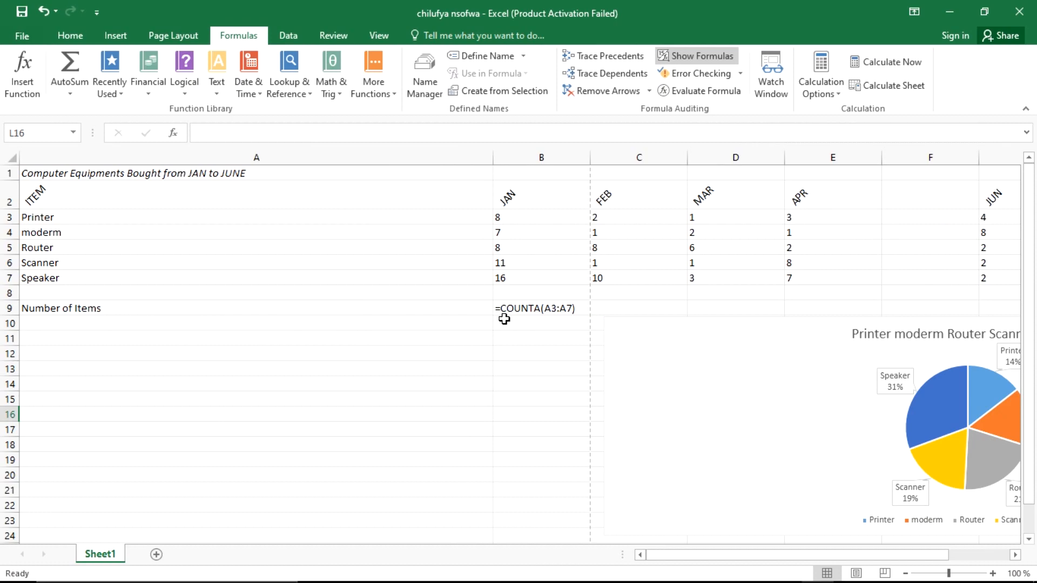
drag(495, 157, 255, 153)
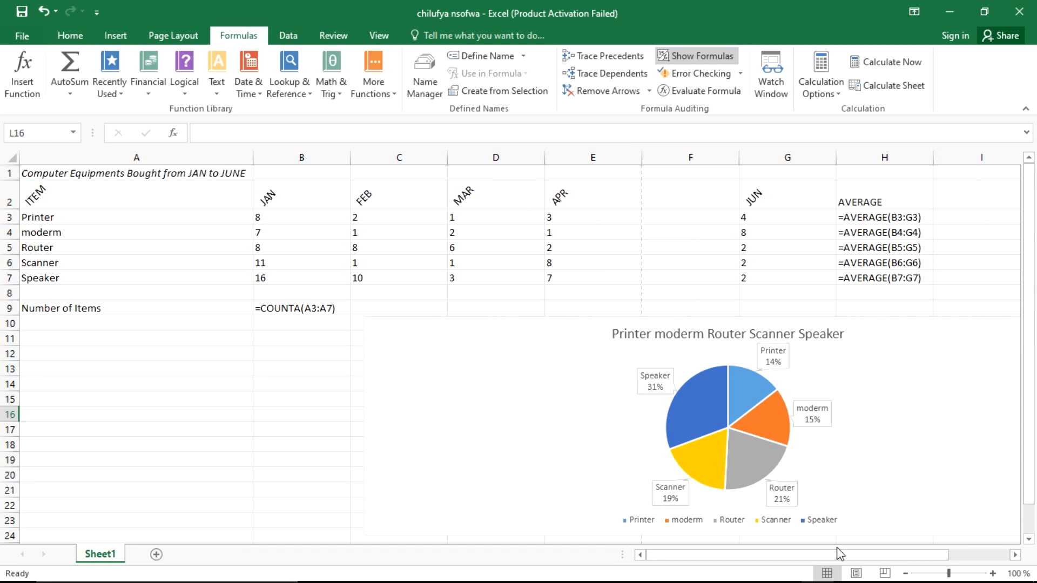
mouse_move(843, 559)
mouse_down()
mouse_move(864, 552)
mouse_move(828, 553)
mouse_up()
Step: Open the print preview with the pie chart selected, then leave it
click(548, 362)
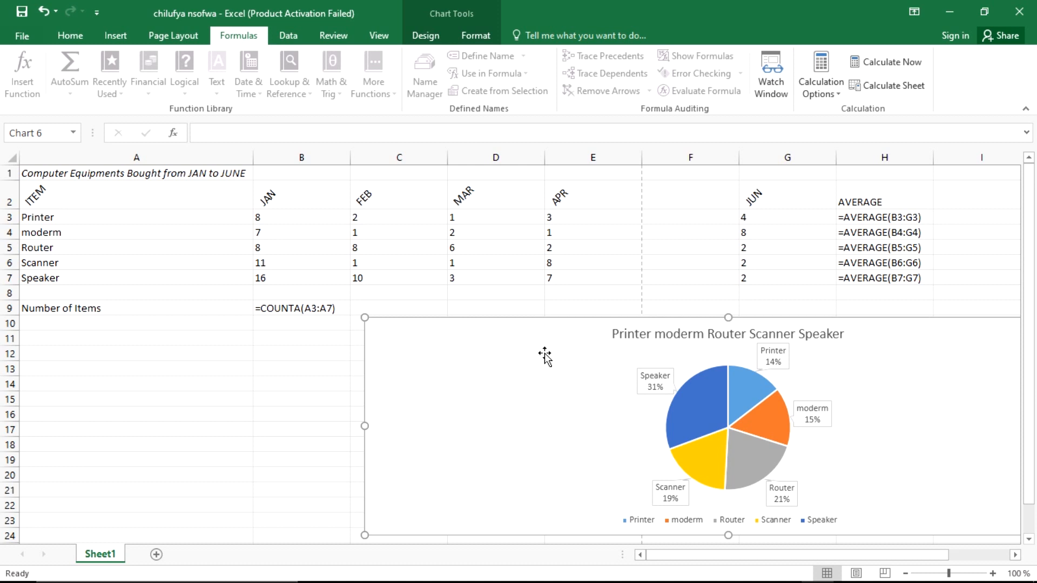
click(21, 35)
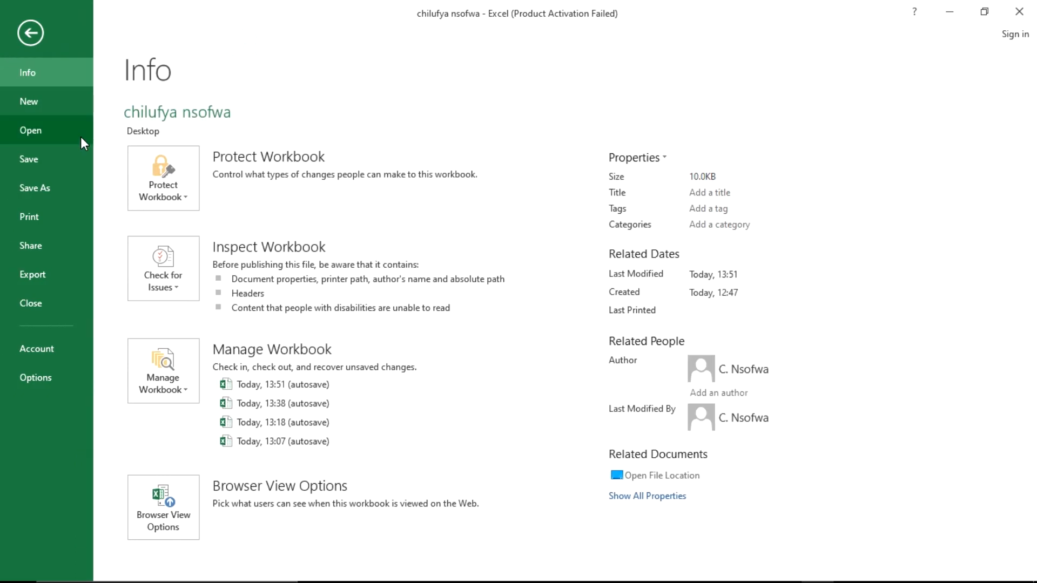
click(34, 222)
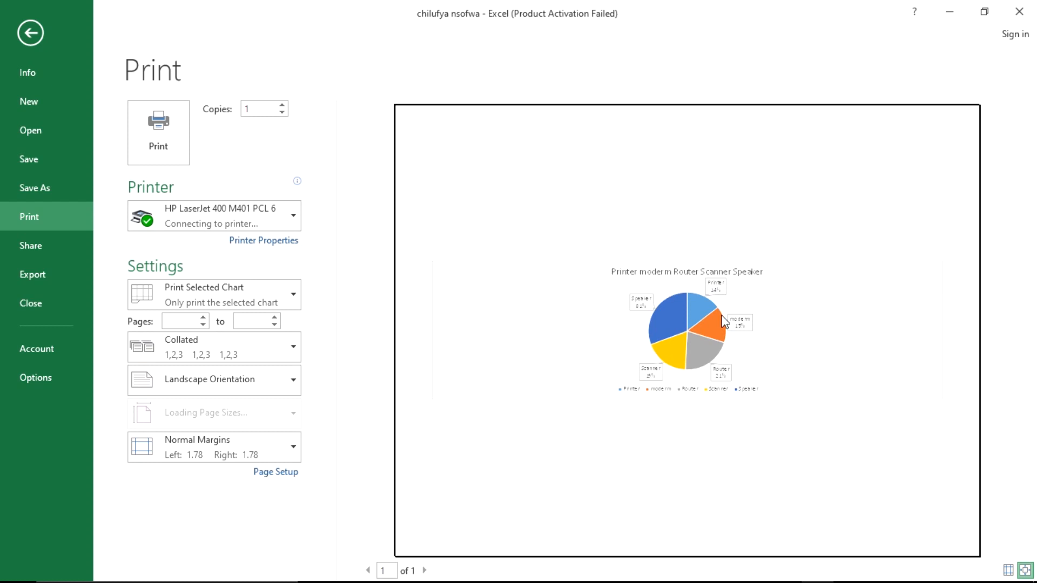
click(31, 35)
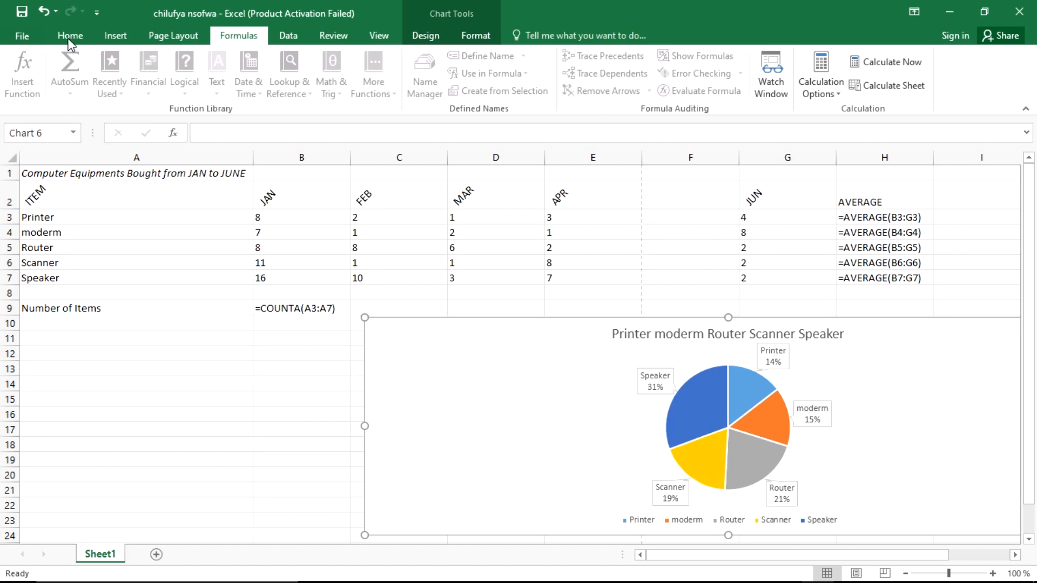
Step: Preview the whole sheet in landscape across 2 pages, then return to the worksheet
click(154, 350)
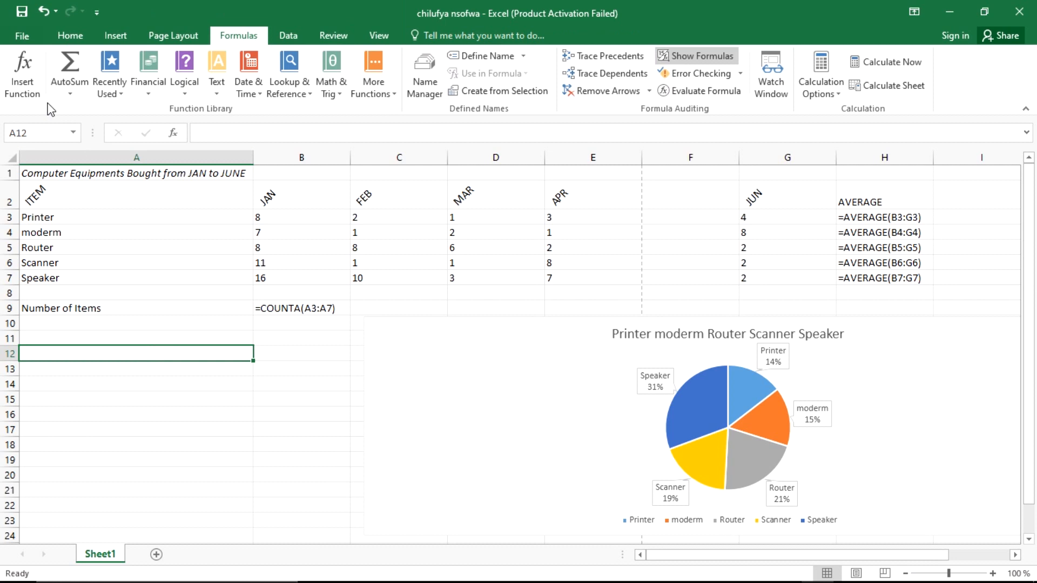
click(31, 39)
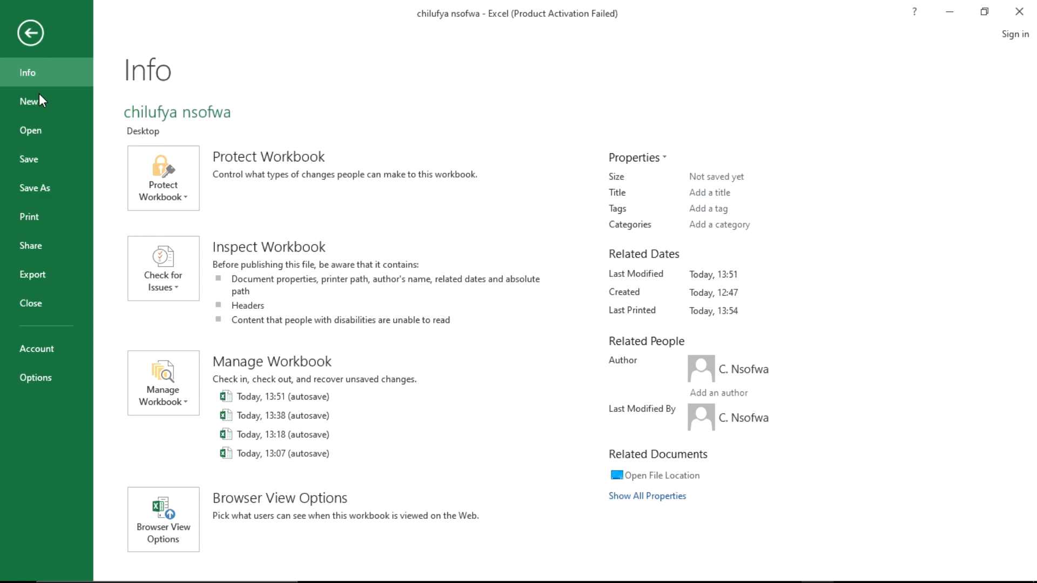
click(30, 216)
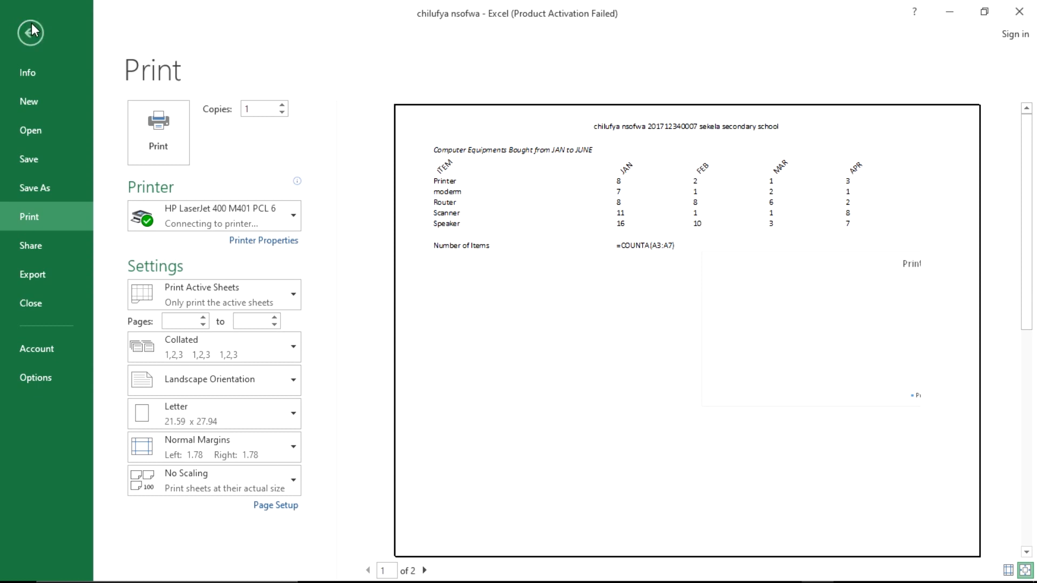
key(Escape)
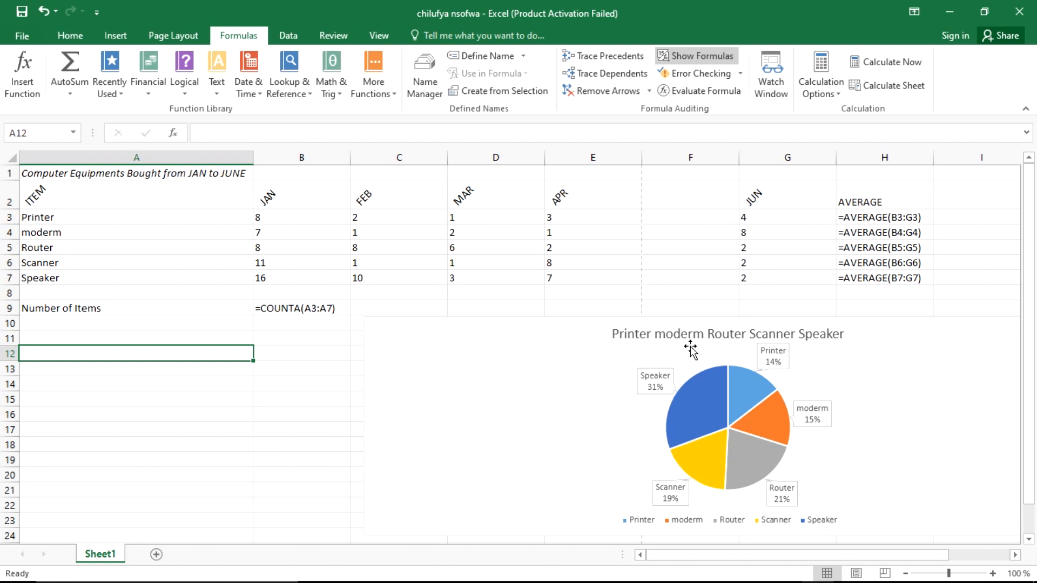
Step: Move the pie chart beneath the equipment table and narrow columns B and C
click(890, 331)
drag(900, 330, 648, 333)
drag(949, 573, 928, 575)
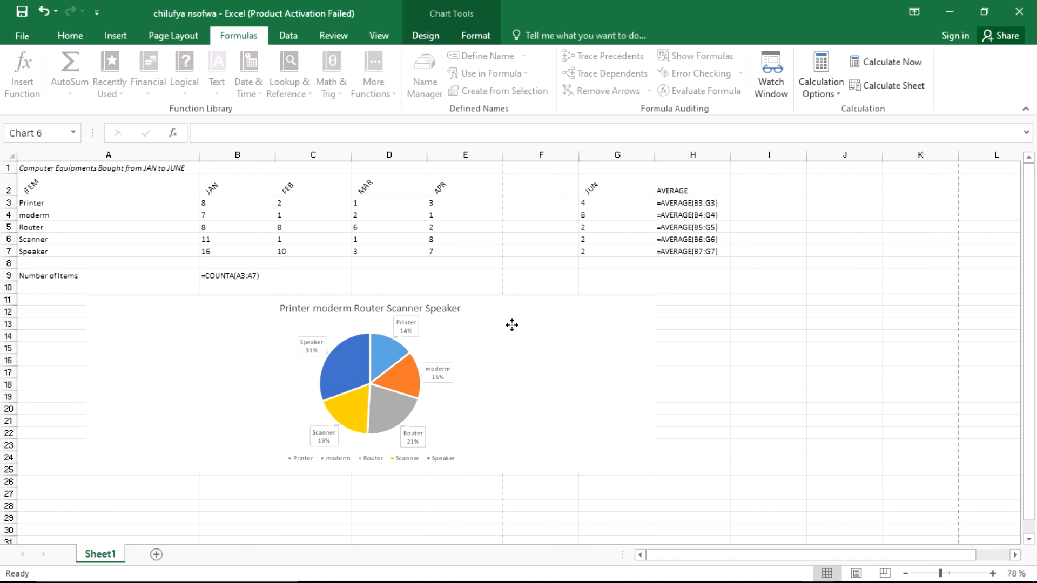
click(511, 325)
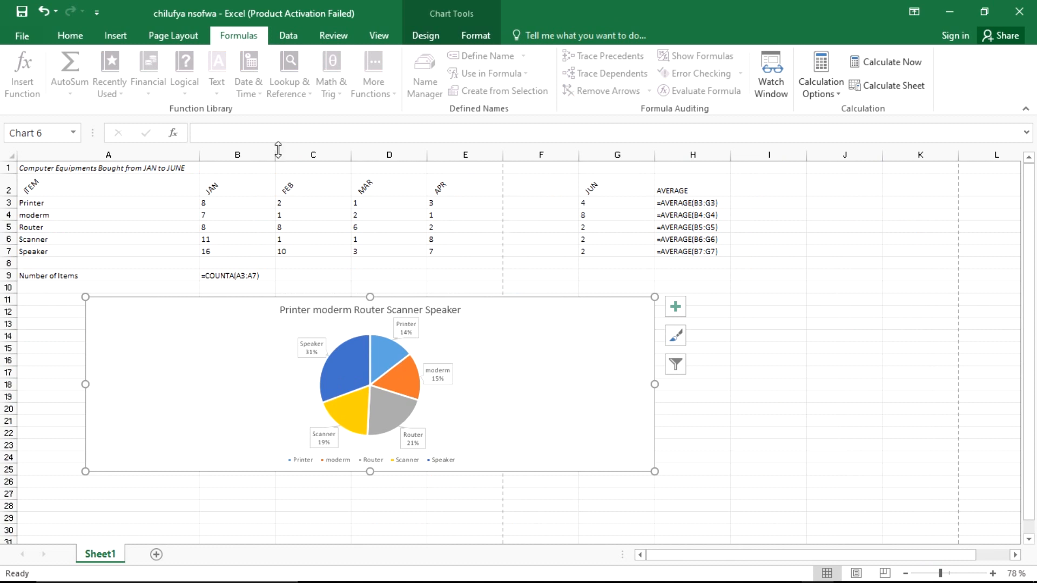
drag(274, 151, 262, 152)
drag(339, 151, 296, 155)
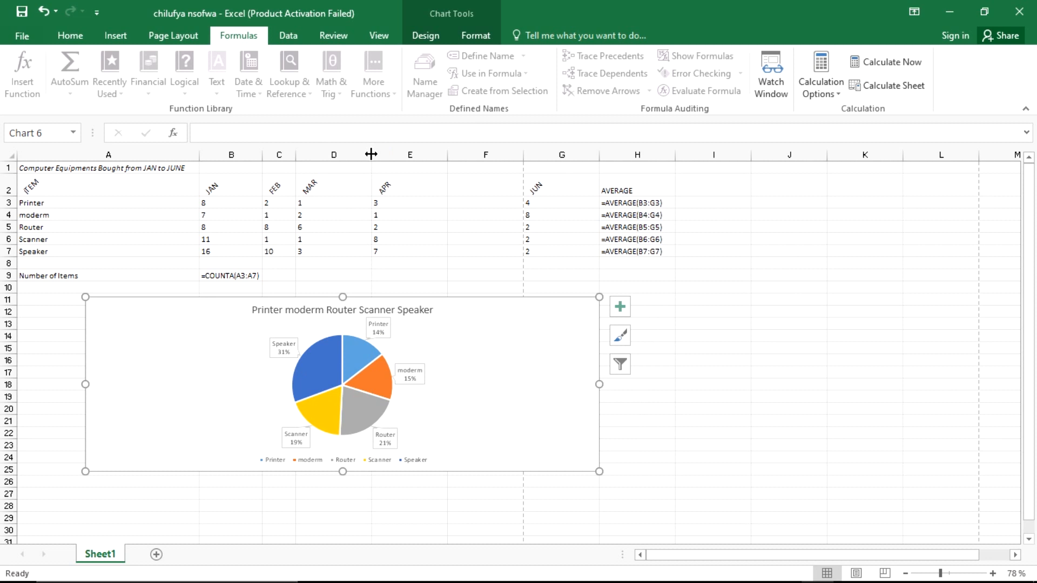
Step: Narrow column D, shrink column E to fit, and narrow the empty column F
drag(371, 155, 317, 155)
click(347, 152)
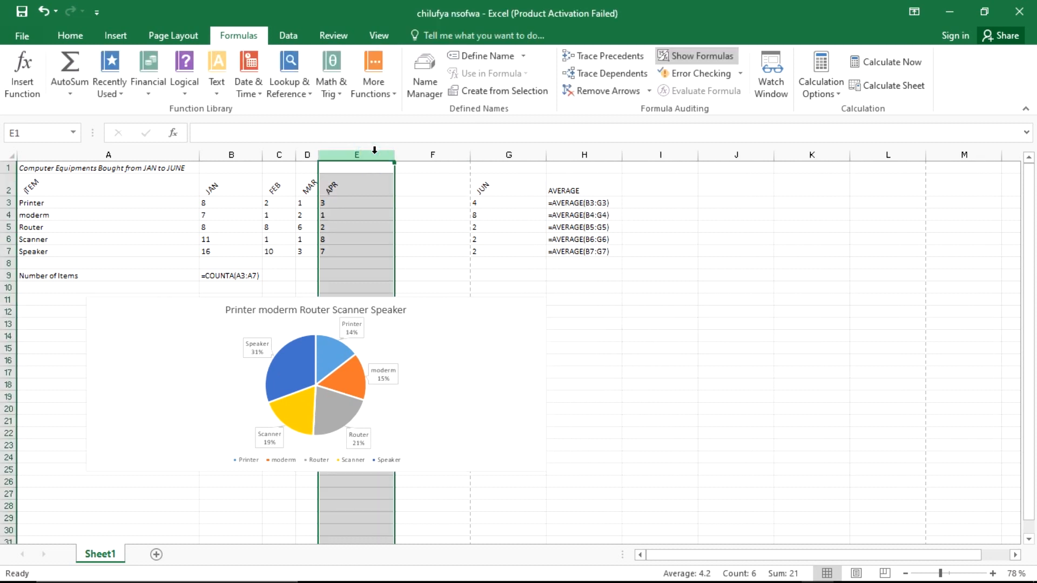
click(366, 152)
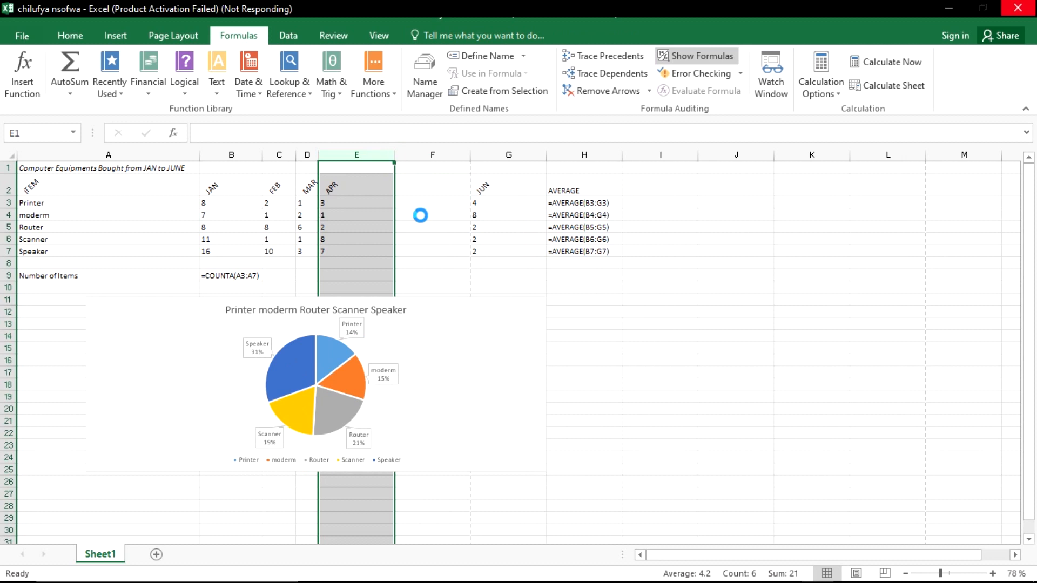
click(461, 185)
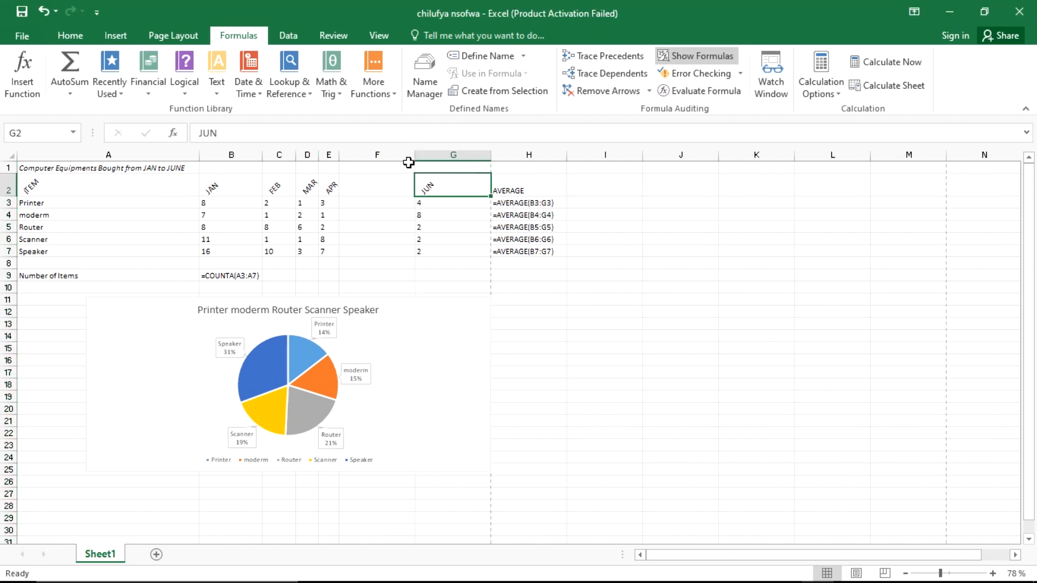
click(415, 153)
click(392, 156)
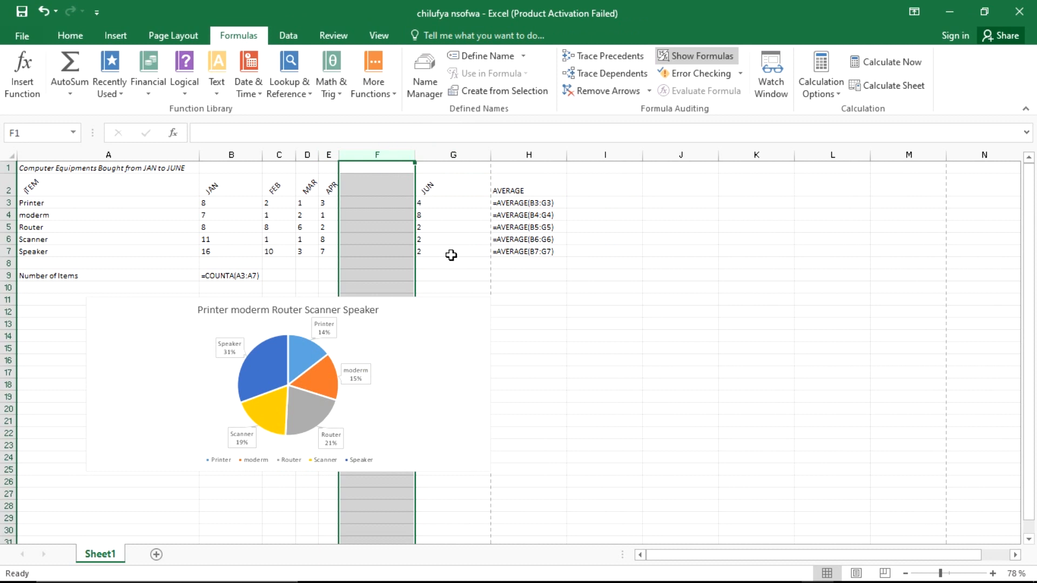
mouse_move(415, 155)
mouse_down()
mouse_move(359, 154)
mouse_move(400, 156)
mouse_up()
Step: Auto-fit column G and nudge the pie chart up and left beneath the table
double_click(440, 155)
click(422, 154)
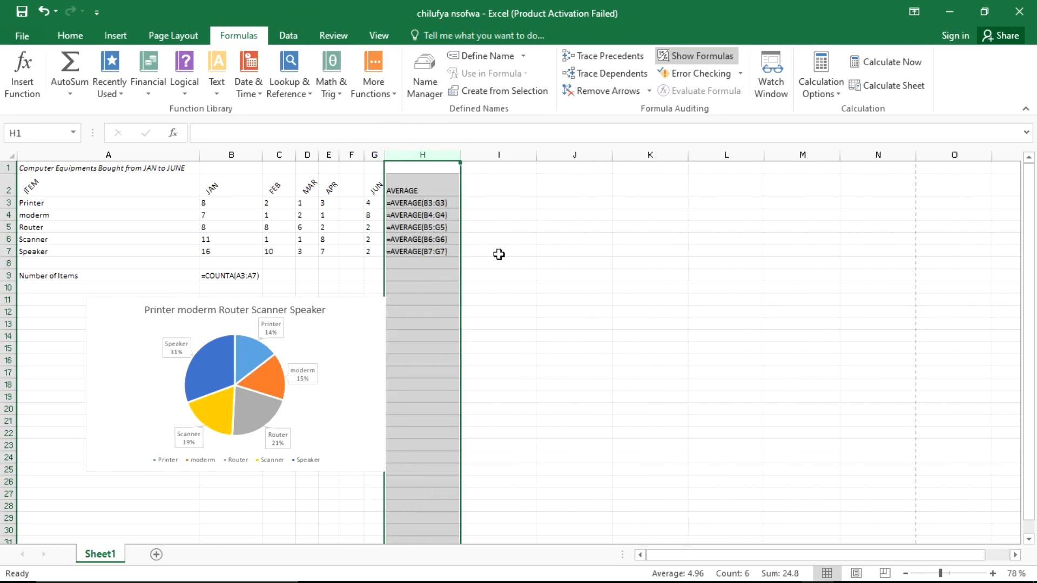
click(500, 253)
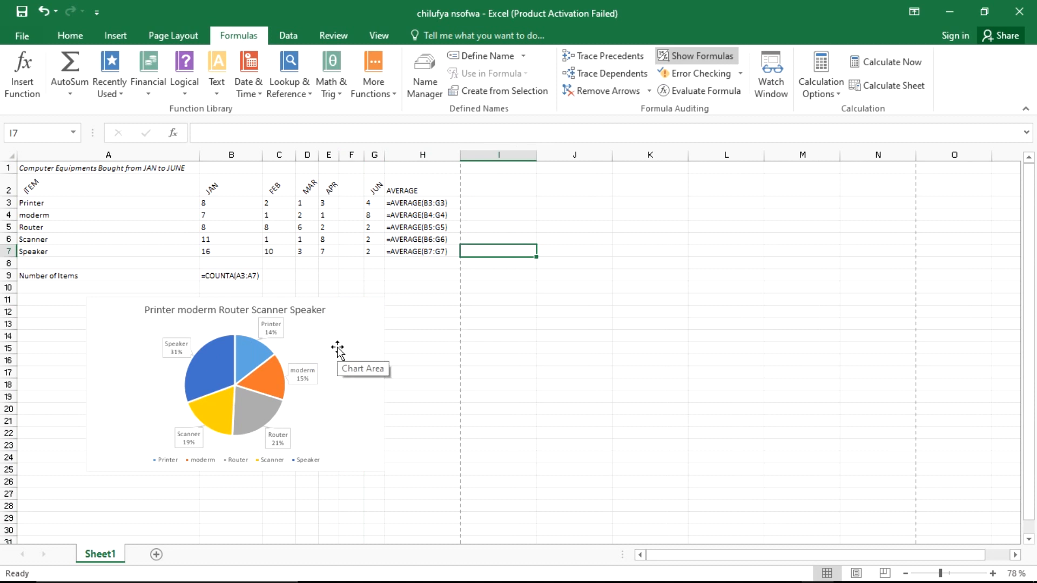
drag(338, 350, 334, 346)
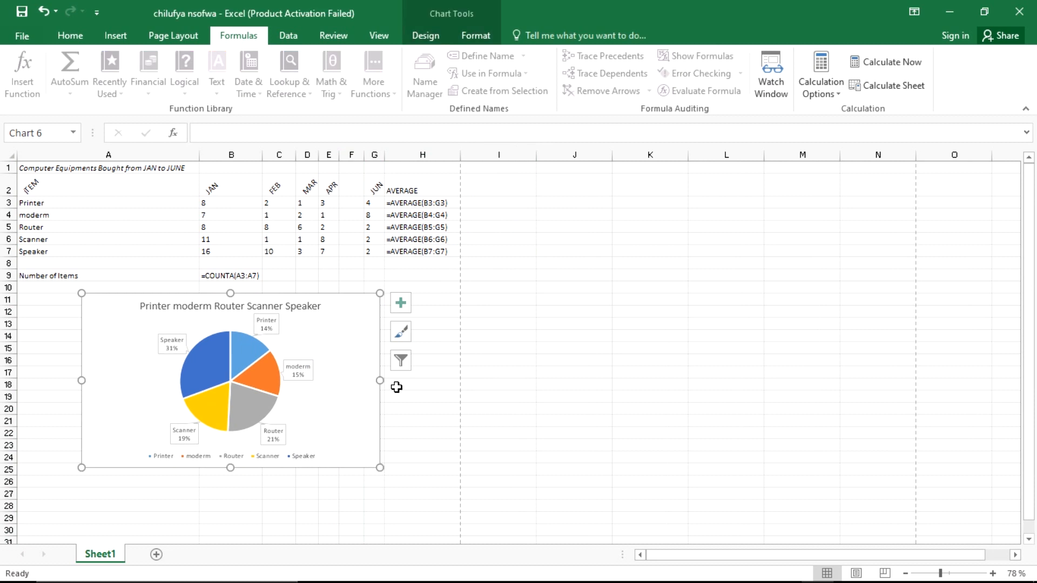
click(438, 383)
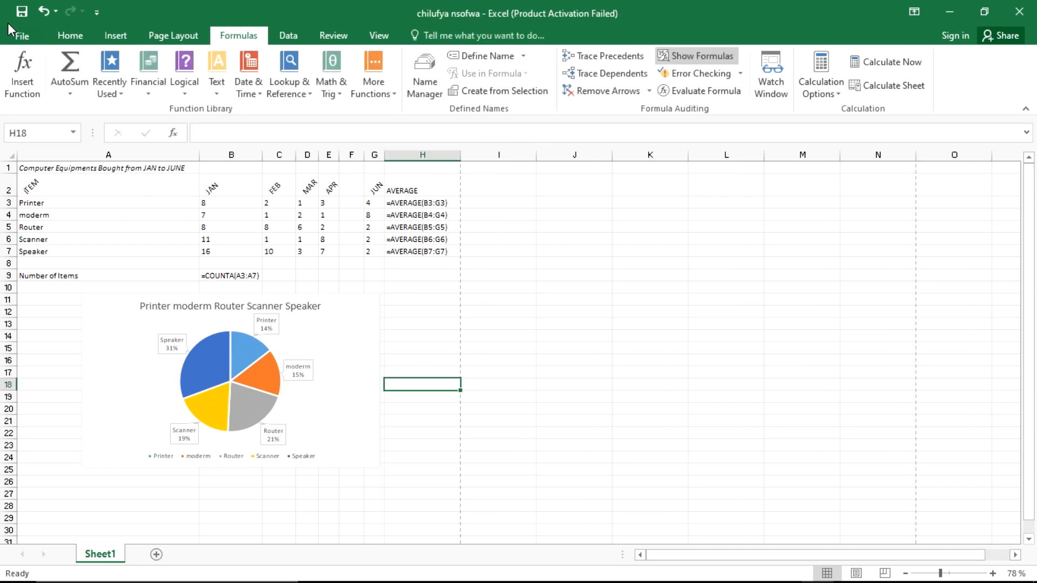
Step: Open the print preview to confirm the table and pie chart fit on one landscape page
click(18, 37)
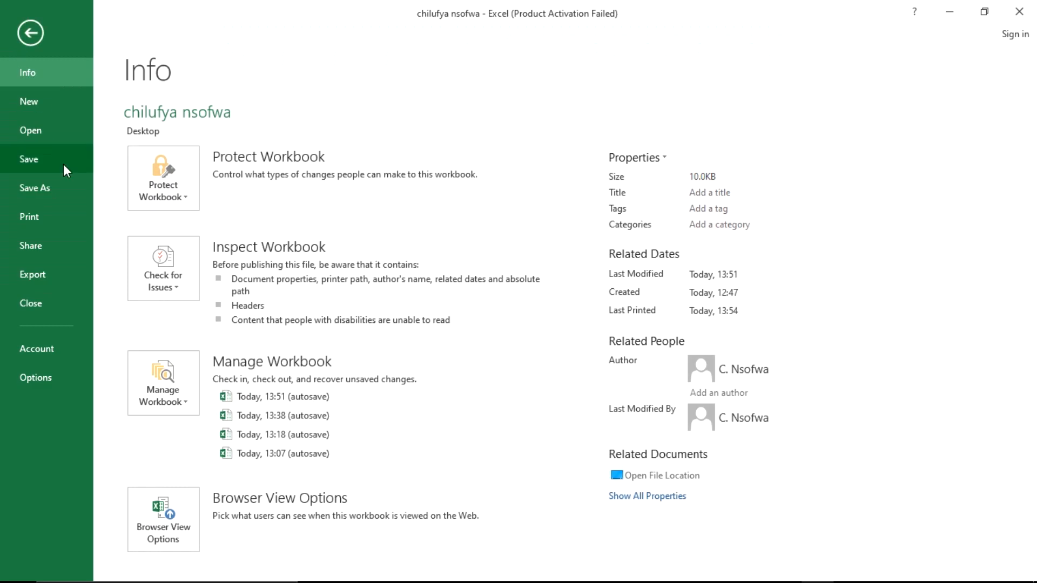
click(49, 207)
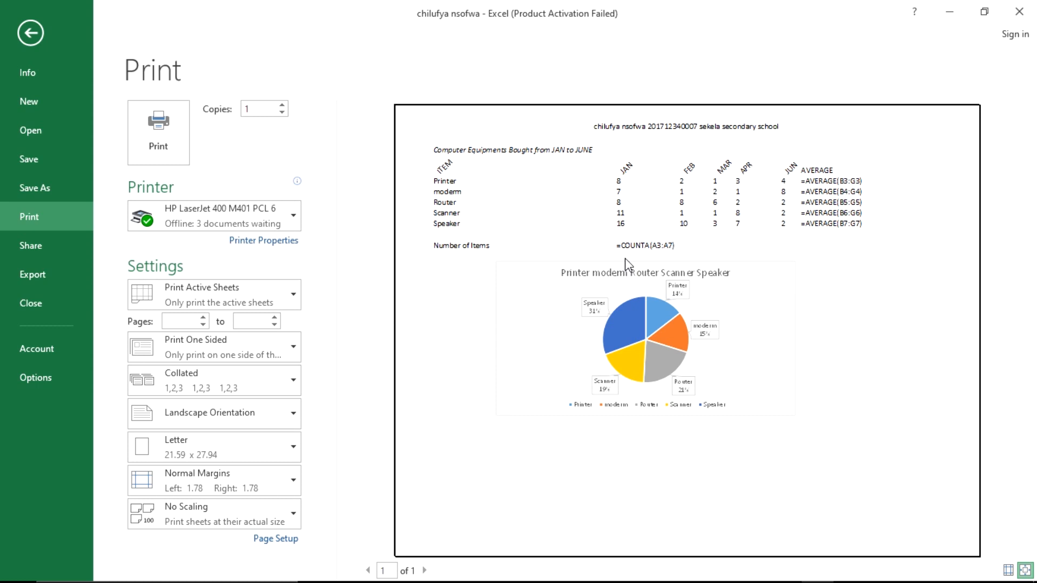
key(alt+Tab)
key(alt+Tab)
key(alt+Tab)
key(alt+Tab)
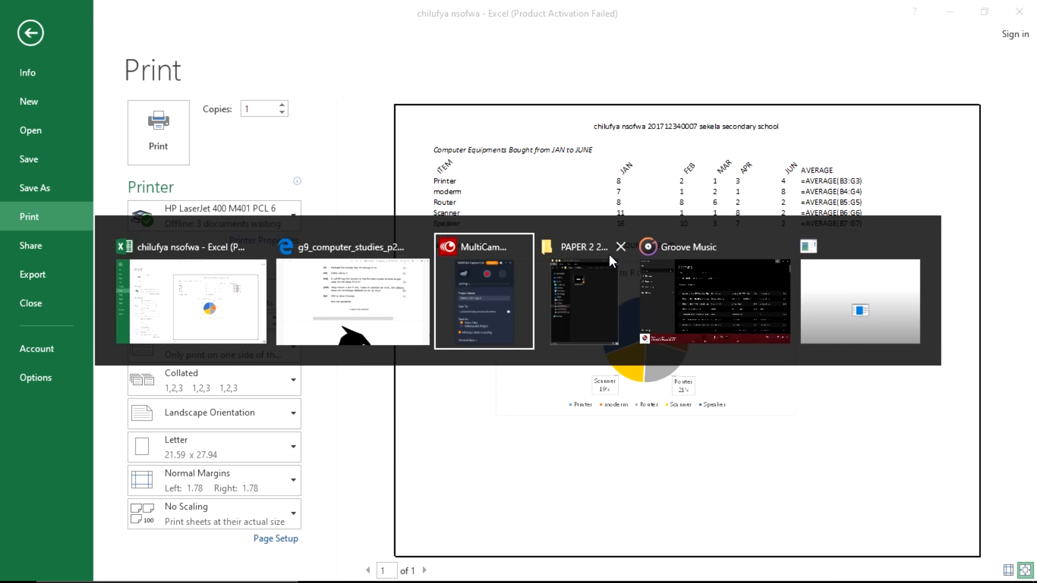
key(alt+Tab)
key(alt+Tab)
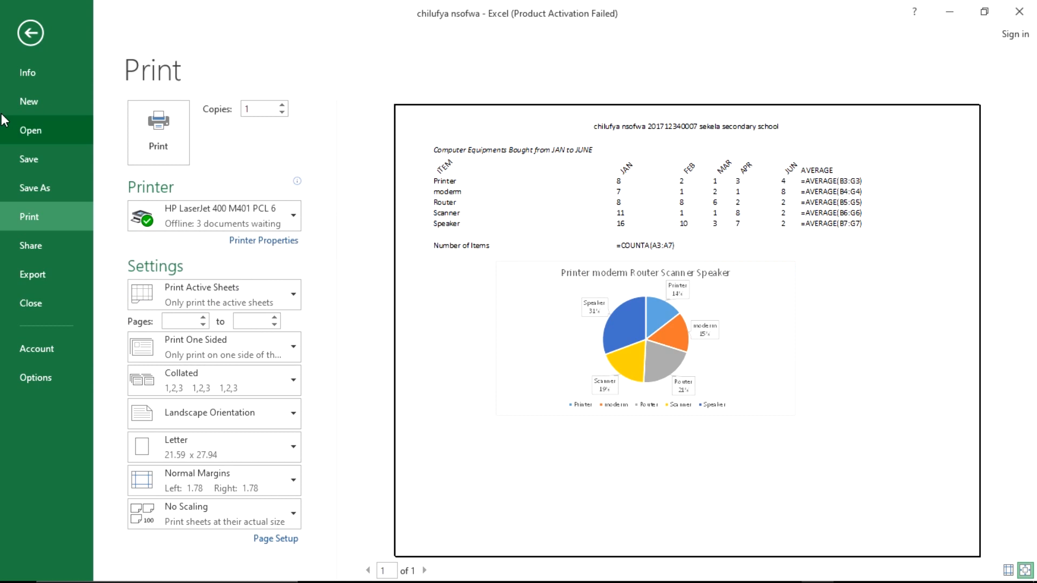
Step: Back on the sheet, widen columns G and D slightly
click(151, 125)
drag(391, 158, 412, 159)
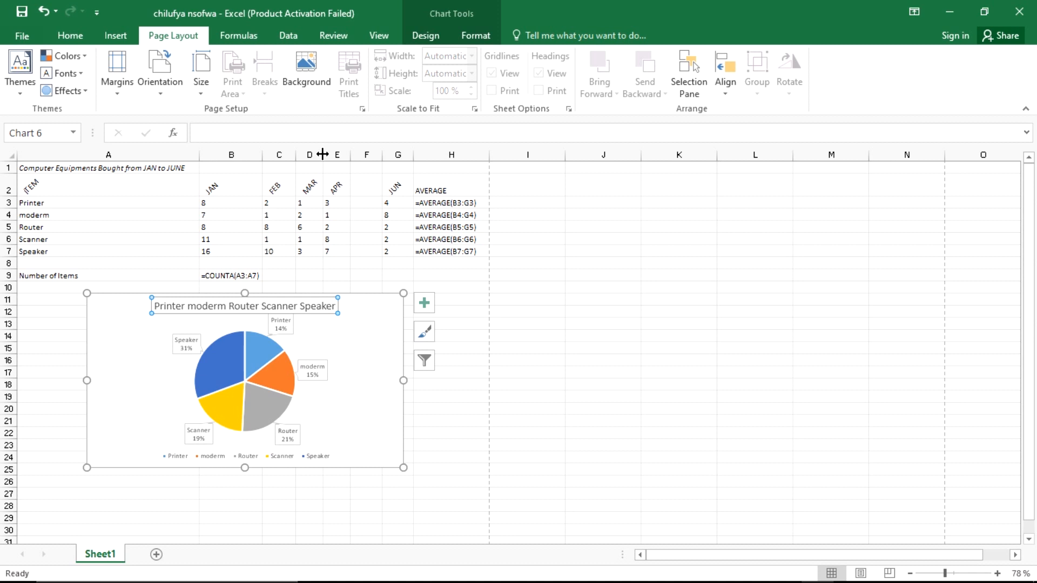
drag(322, 155, 327, 156)
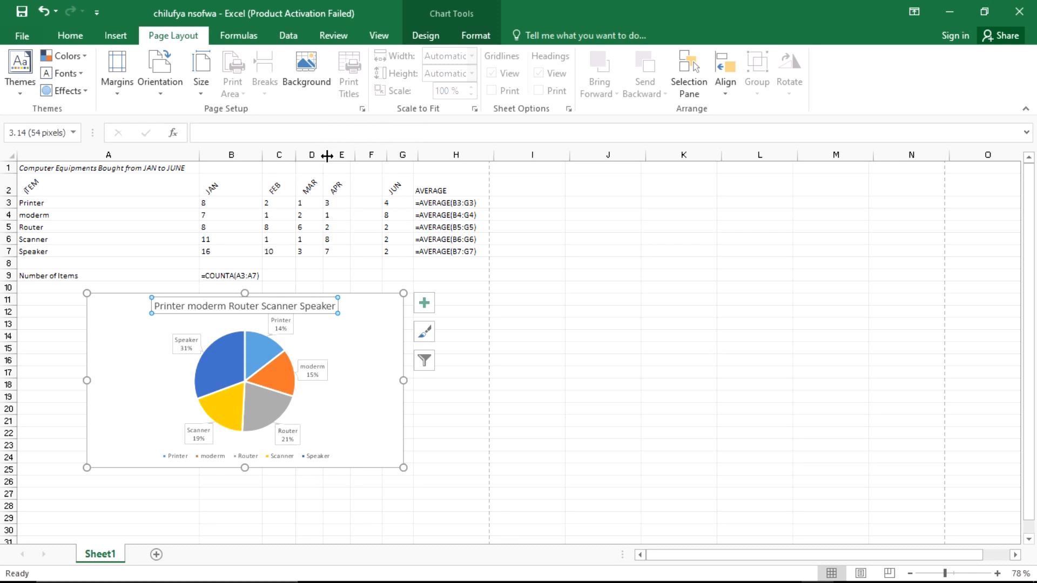
drag(328, 155, 332, 156)
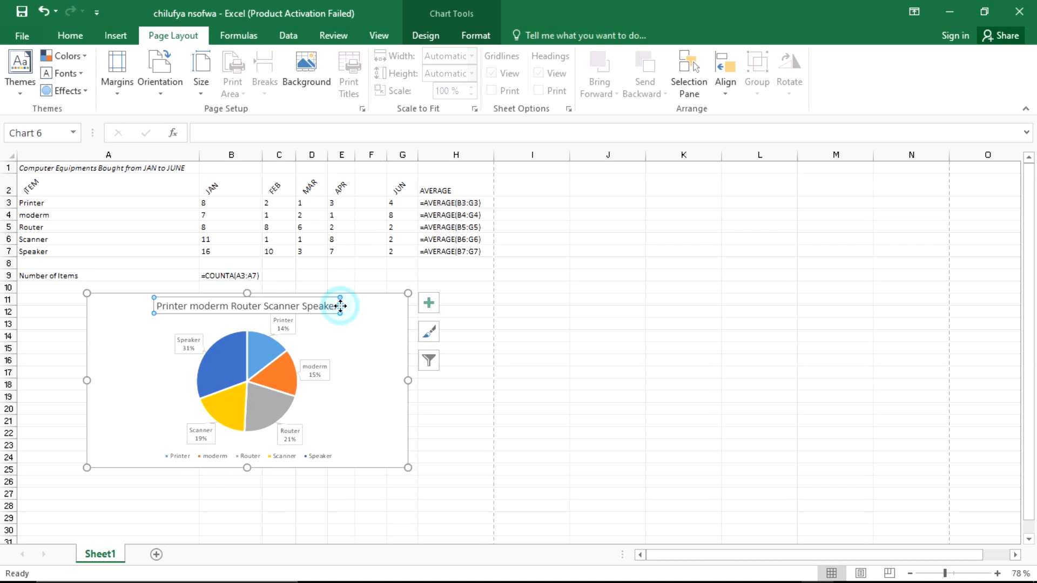
Step: Delete the pie chart's title, then return to the workbook's File info page
key(Delete)
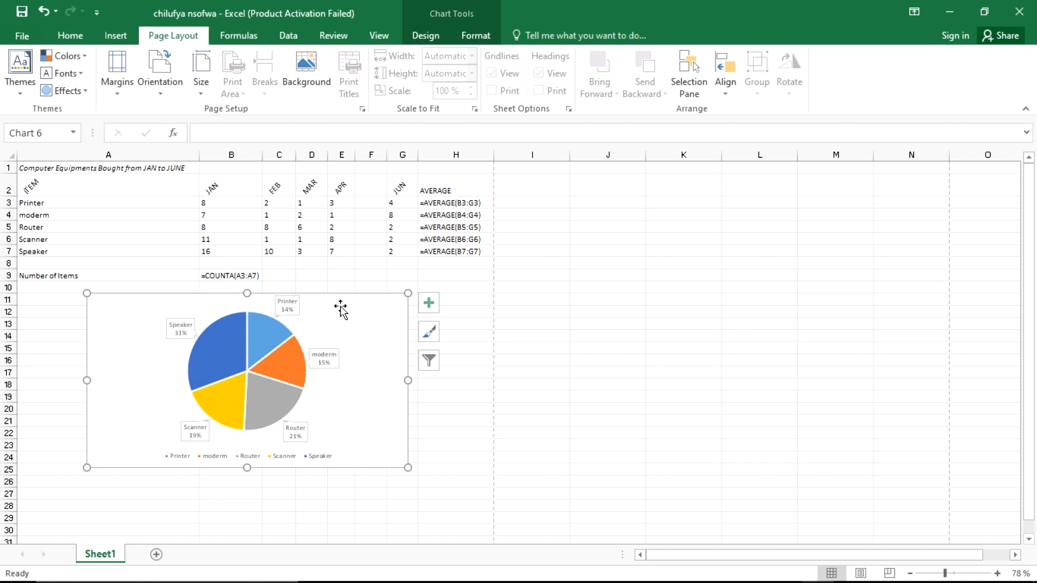
click(467, 363)
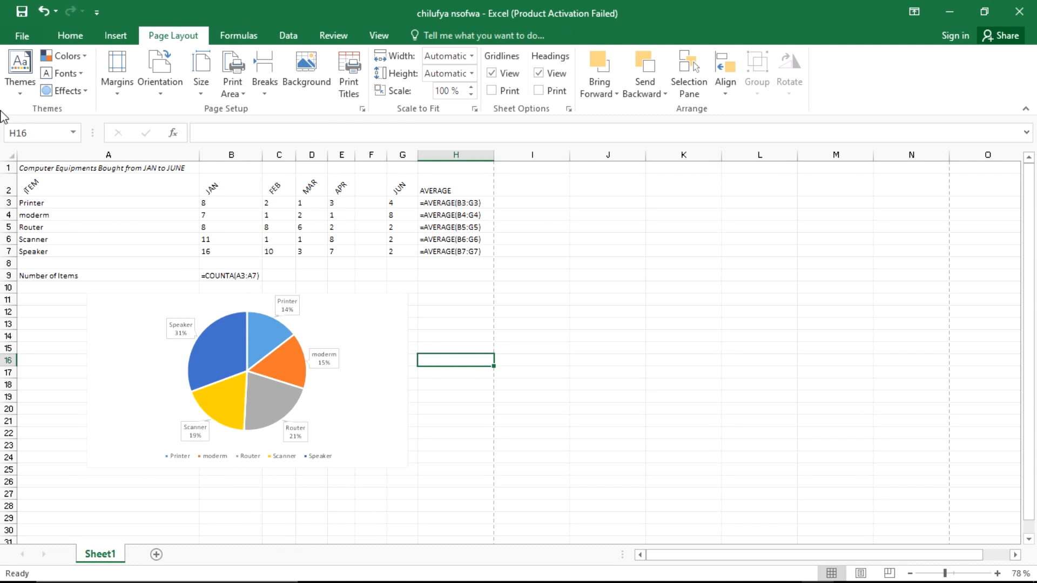
click(22, 36)
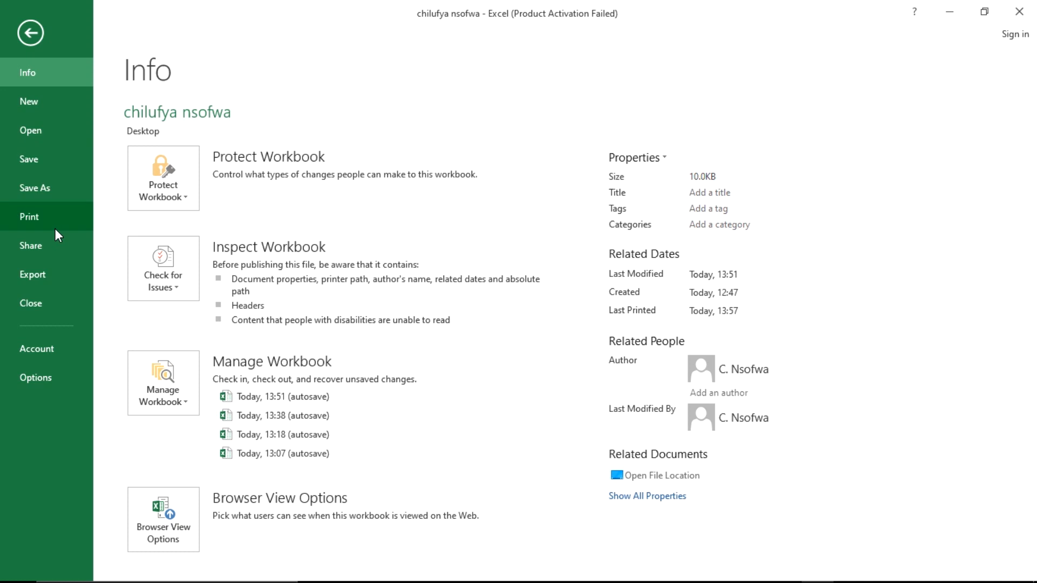
Step: Publish the sheet as a PDF to the Desktop with ' preview' appended to the file name
click(47, 274)
click(394, 204)
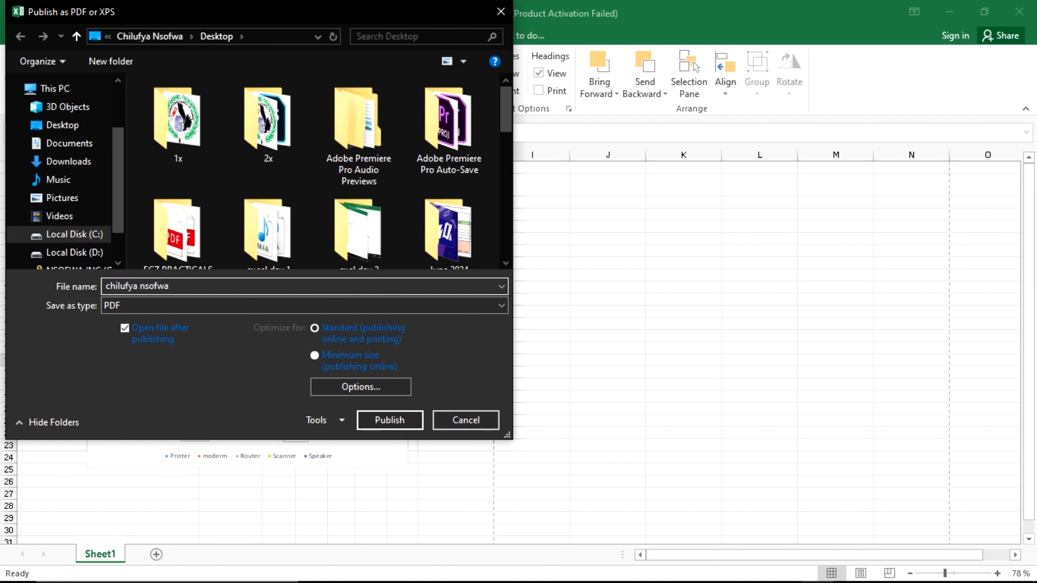
text(preview)
click(386, 426)
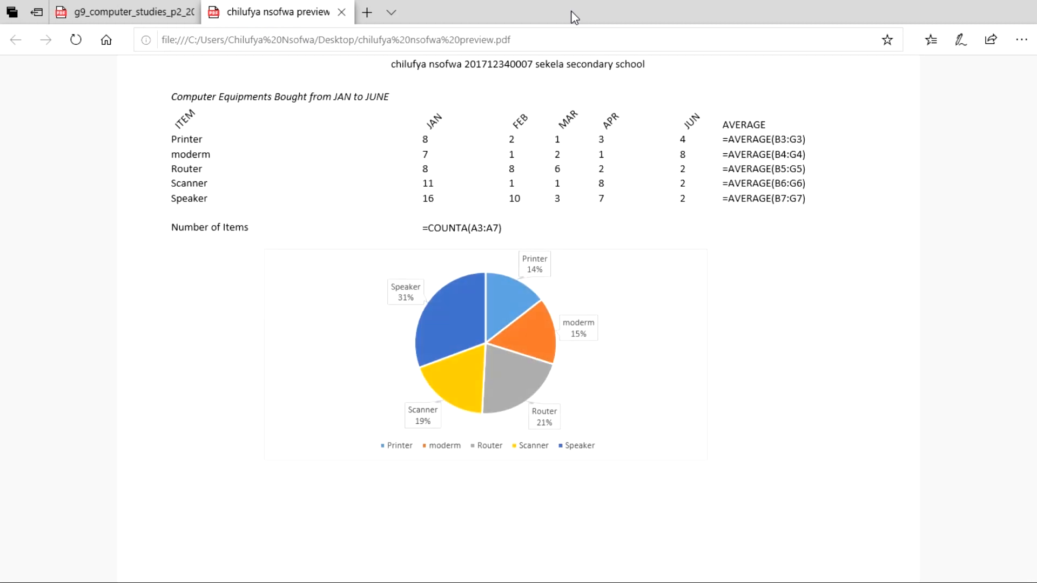
Step: Show the exported one-page PDF full screen in Edge
key(F11)
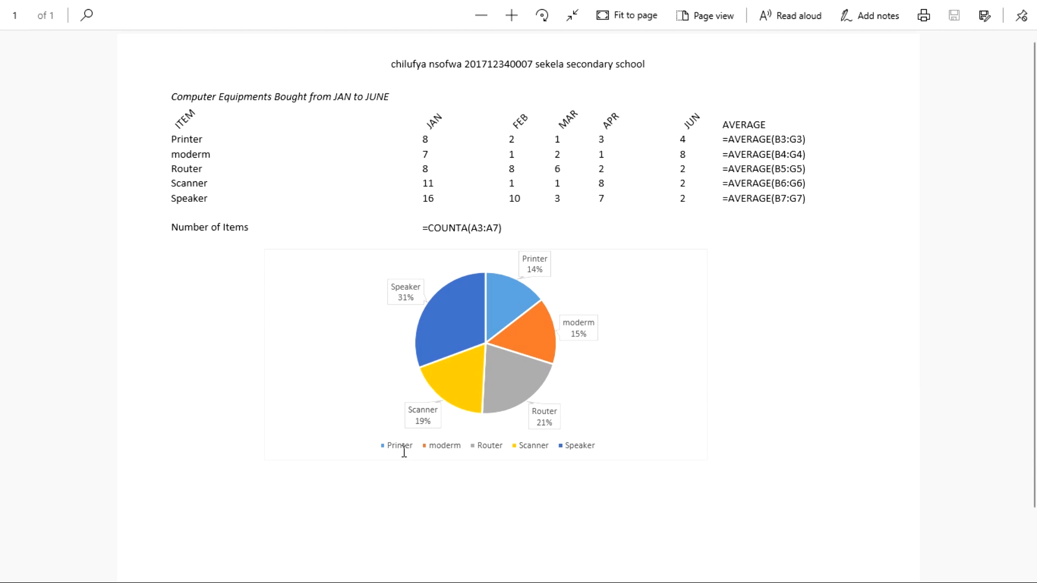
Step: Switch to MultiCam Capture Lite and stop the screen recording
key(alt+Tab)
key(alt+Tab)
key(alt+Tab)
key(alt+Tab)
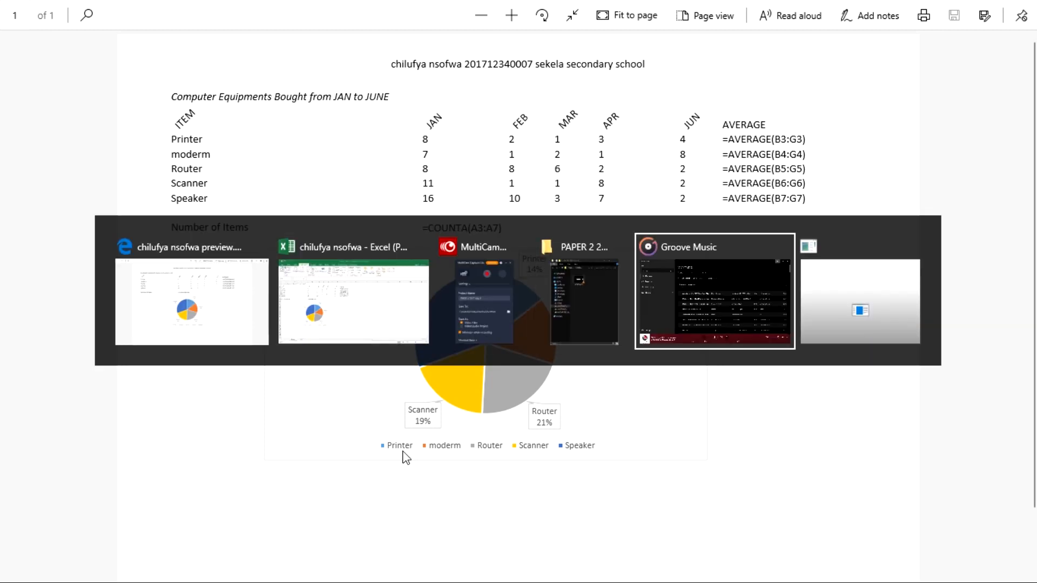
key(alt+Tab)
key(alt+Tab)
key(alt+Tab)
key(alt+Tab)
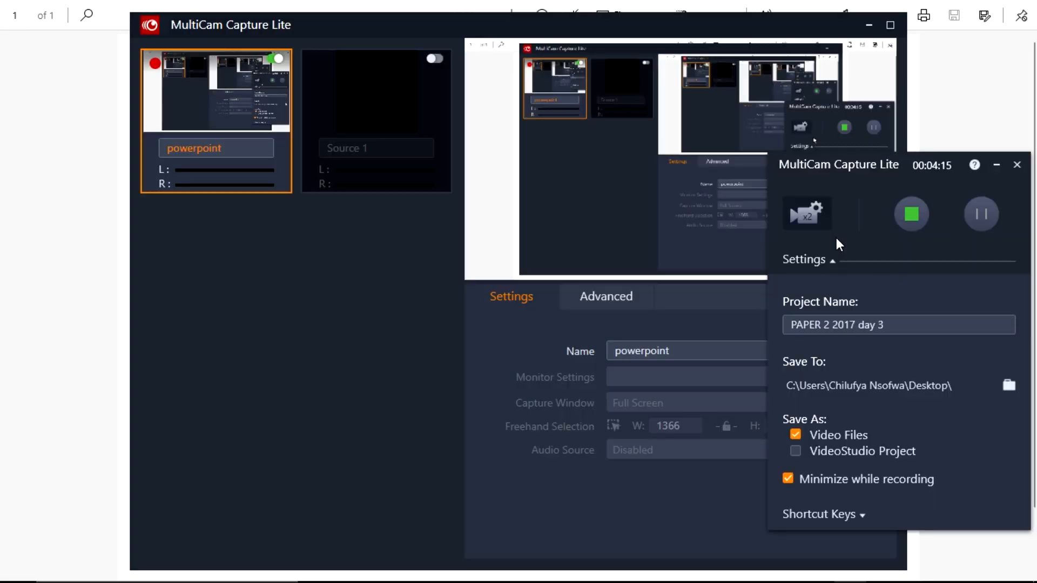
click(911, 223)
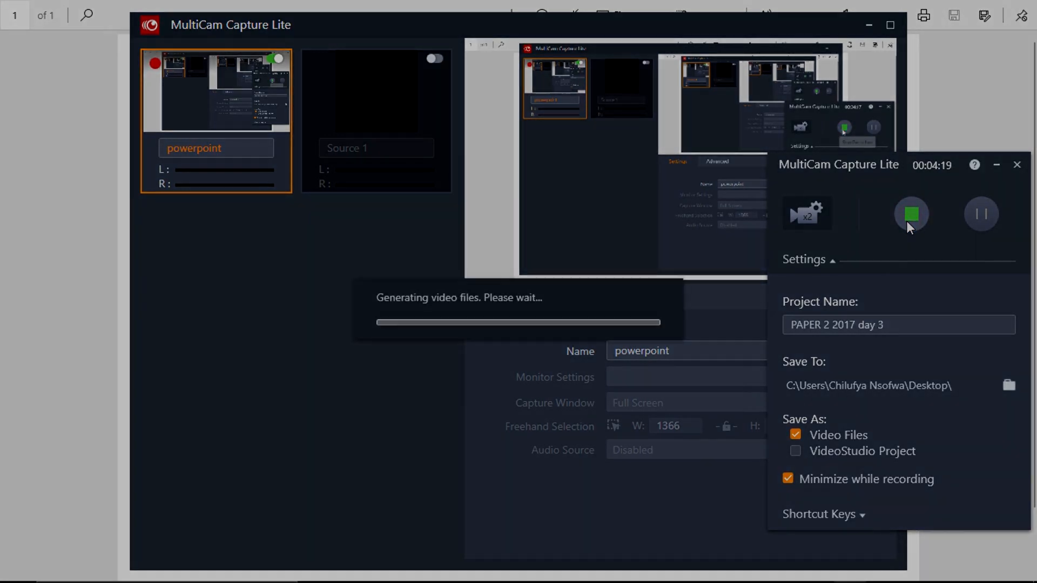